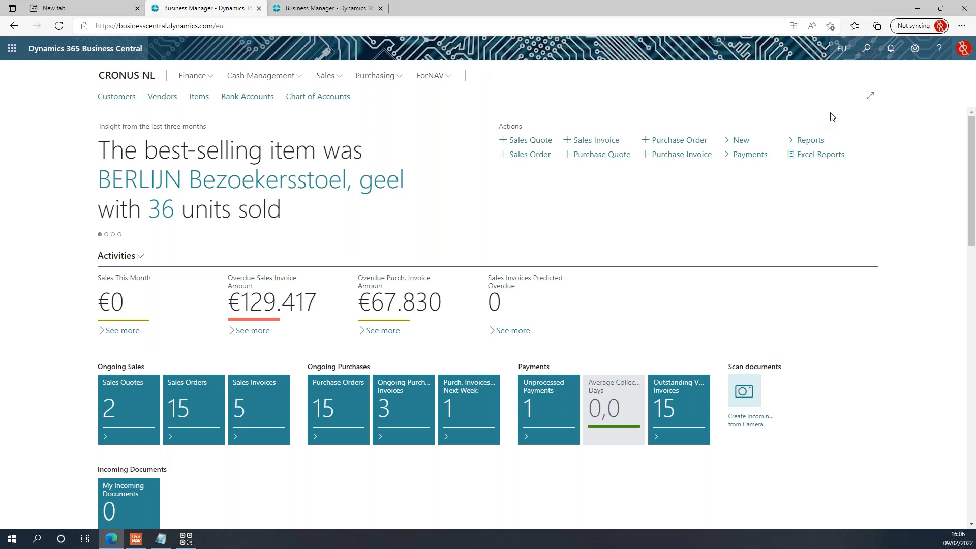
Find the Permission Sets page and open the permissions of the D365 BASIC set.
{"action": "left_click", "coordinate": [867, 55]}
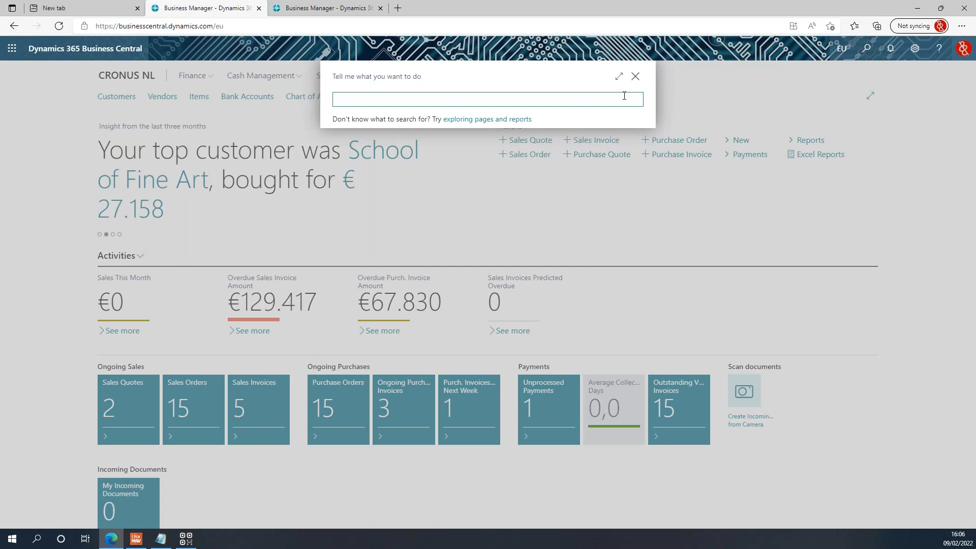
{"action": "type", "text": "perm sets"}
{"action": "left_click", "coordinate": [412, 143]}
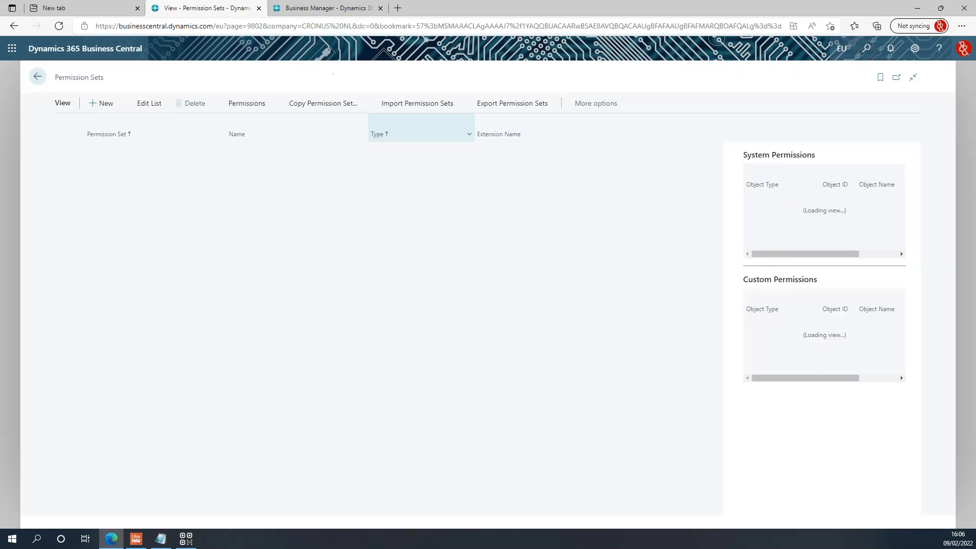
{"action": "scroll", "coordinate": [175, 281], "scroll_direction": "up", "scroll_amount": 5}
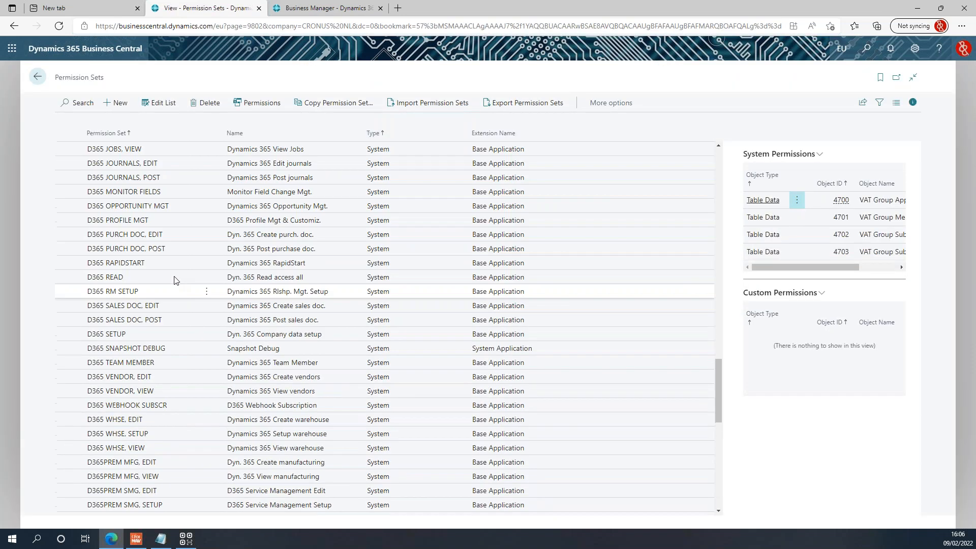
{"action": "scroll", "coordinate": [174, 279], "scroll_direction": "up", "scroll_amount": 10}
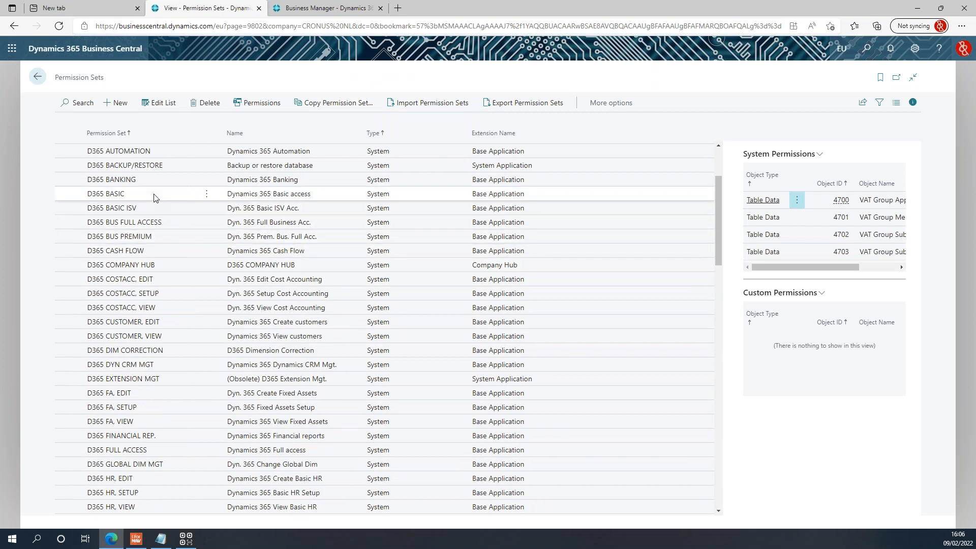
{"action": "left_click", "coordinate": [155, 196]}
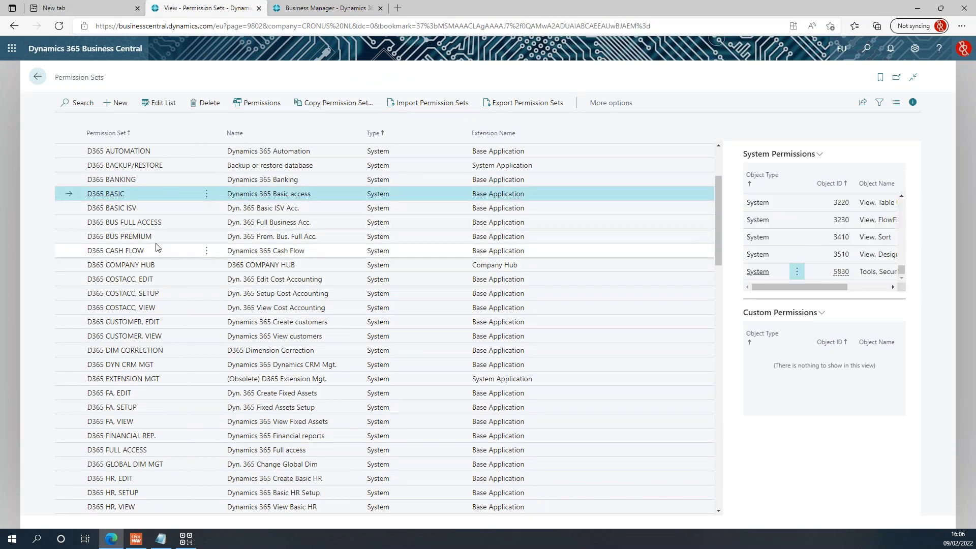
{"action": "left_click", "coordinate": [263, 104]}
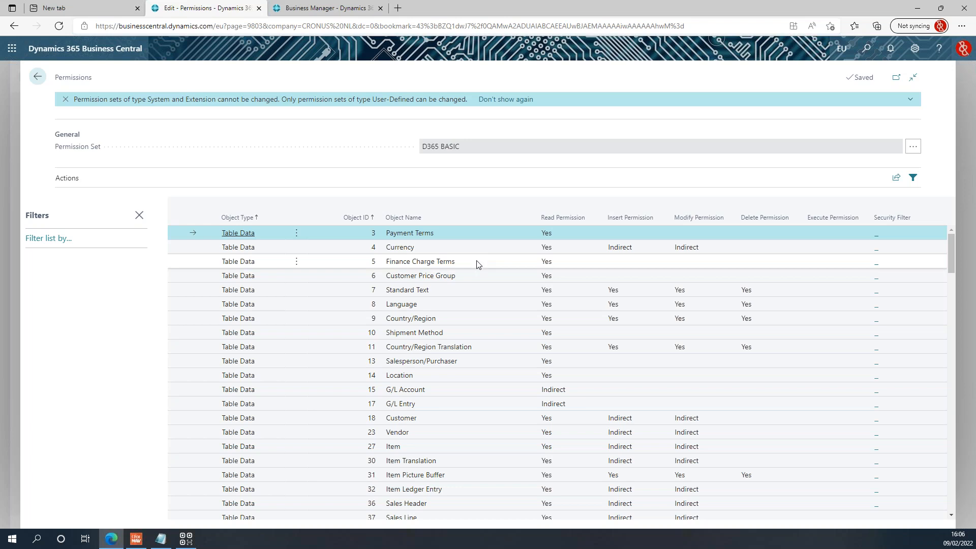
Filter the D365 BASIC permissions by Object ID 6000000.. to review the ForNAV tables, and return to the permission sets list.
{"action": "left_click", "coordinate": [58, 239]}
{"action": "left_click", "coordinate": [61, 260]}
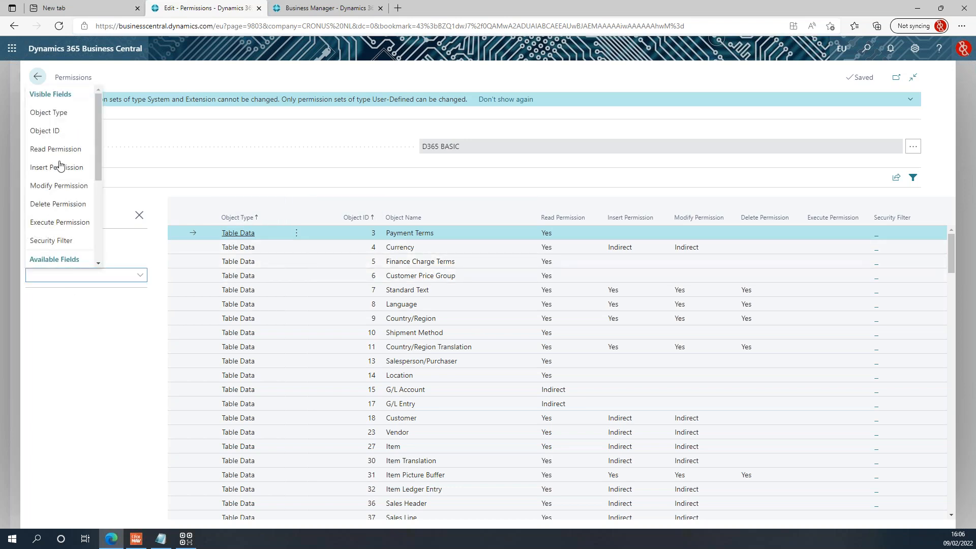
{"action": "left_click", "coordinate": [44, 131]}
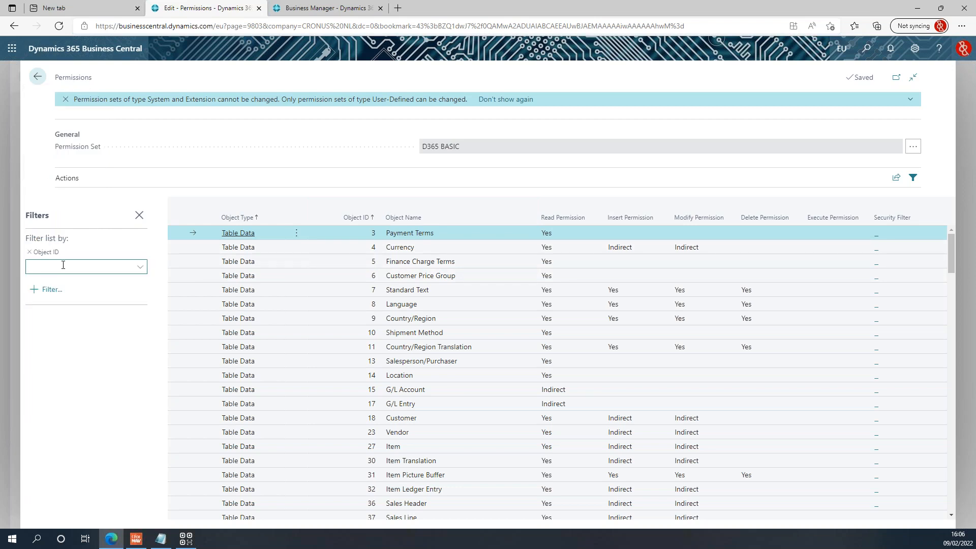
{"action": "type", "text": "6000000."}
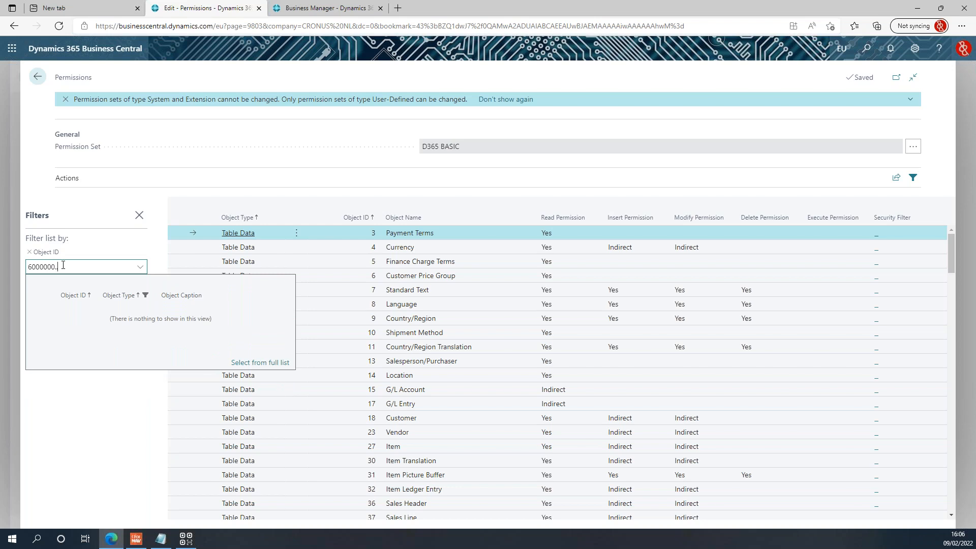
{"action": "type", "text": "."}
{"action": "key", "text": "Return"}
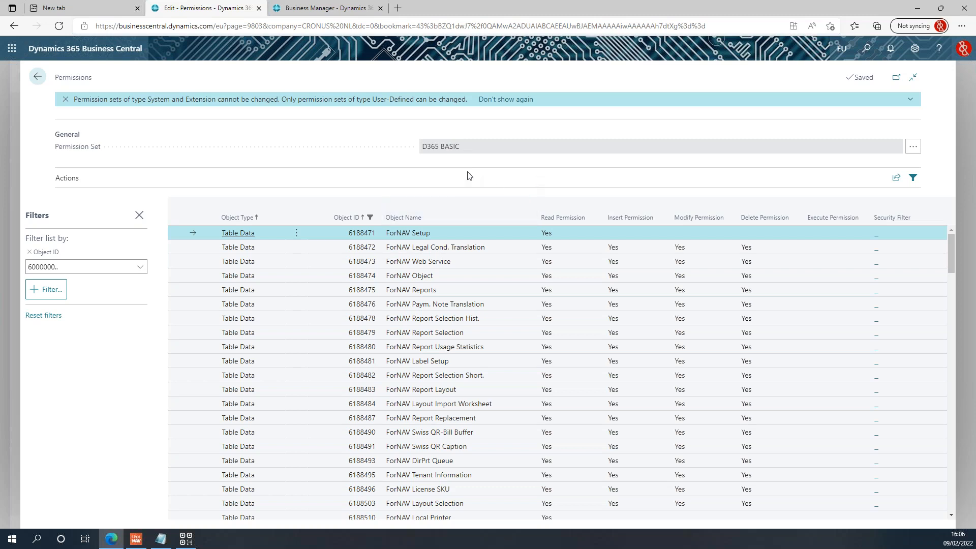
{"action": "left_click", "coordinate": [36, 78]}
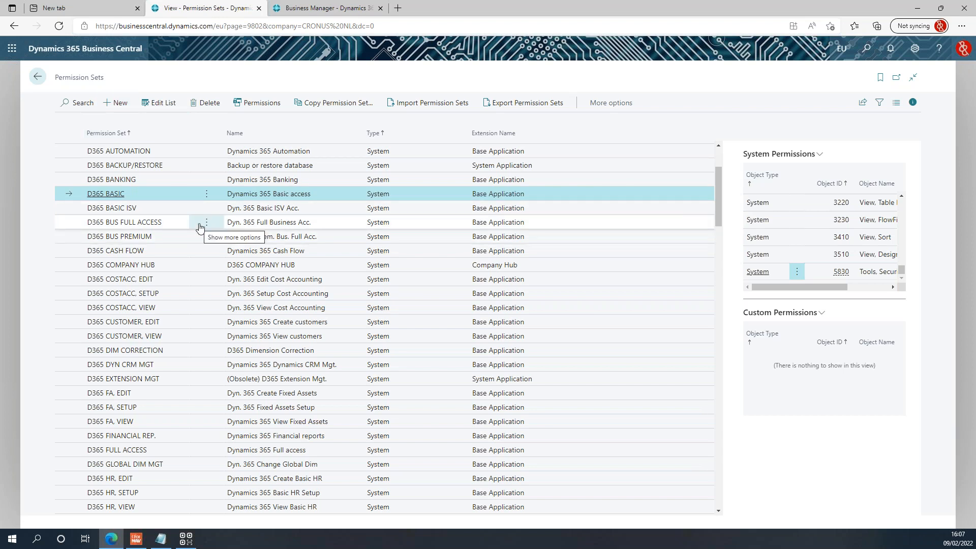
Locate the ForNAV permission sets, examine the table permissions in FORNAV USER, and return to the list.
{"action": "scroll", "coordinate": [197, 221], "scroll_direction": "down", "scroll_amount": 1}
{"action": "scroll", "coordinate": [178, 212], "scroll_direction": "down", "scroll_amount": 8}
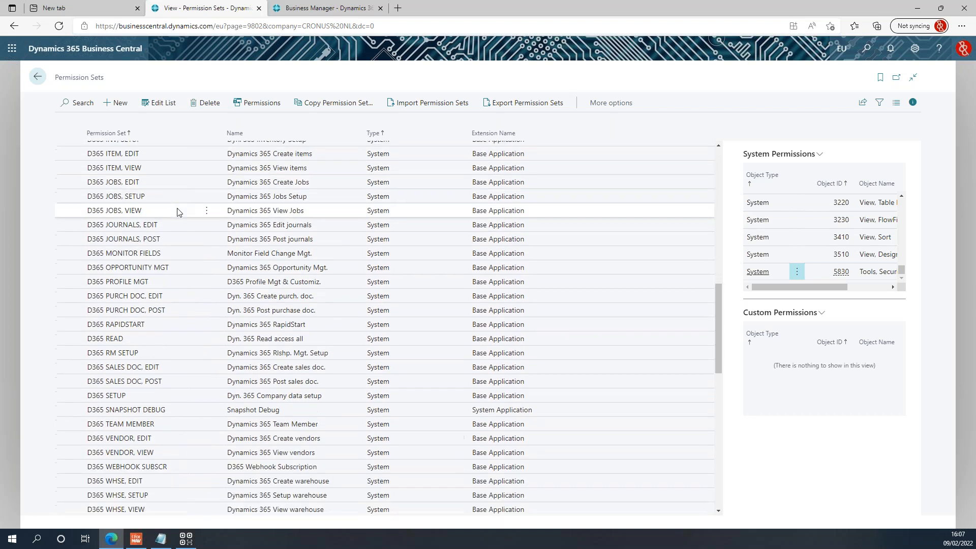
{"action": "scroll", "coordinate": [178, 212], "scroll_direction": "down", "scroll_amount": 9}
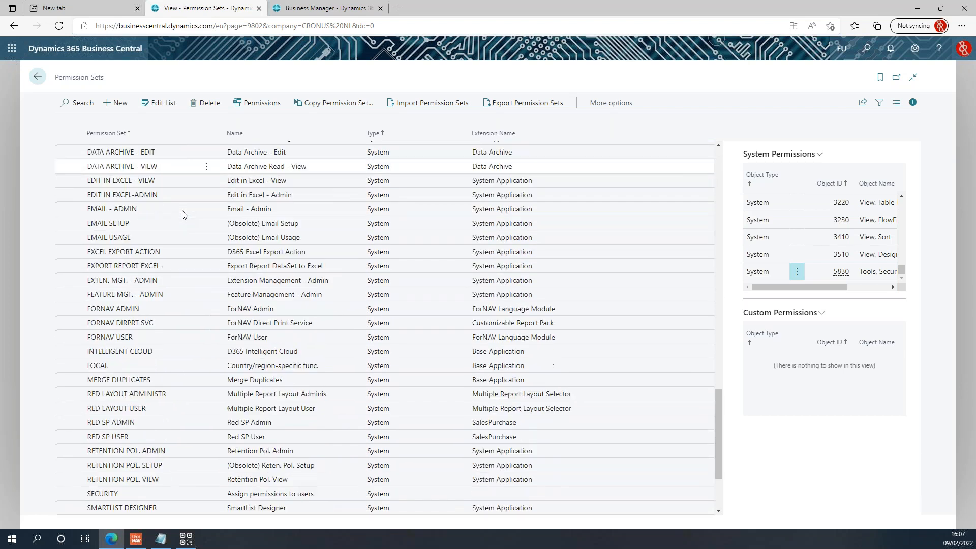
{"action": "scroll", "coordinate": [184, 215], "scroll_direction": "down", "scroll_amount": 1}
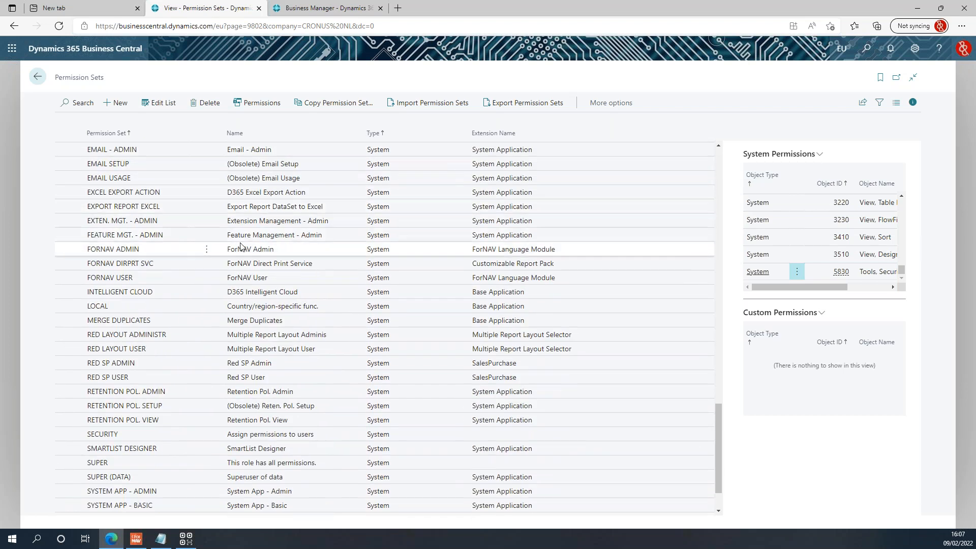
{"action": "left_click", "coordinate": [163, 250]}
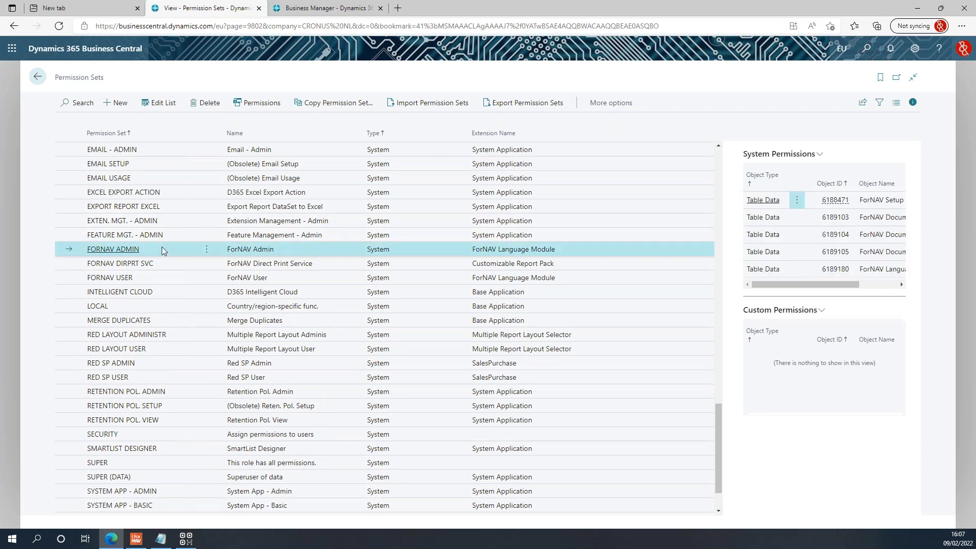
{"action": "left_click", "coordinate": [171, 279]}
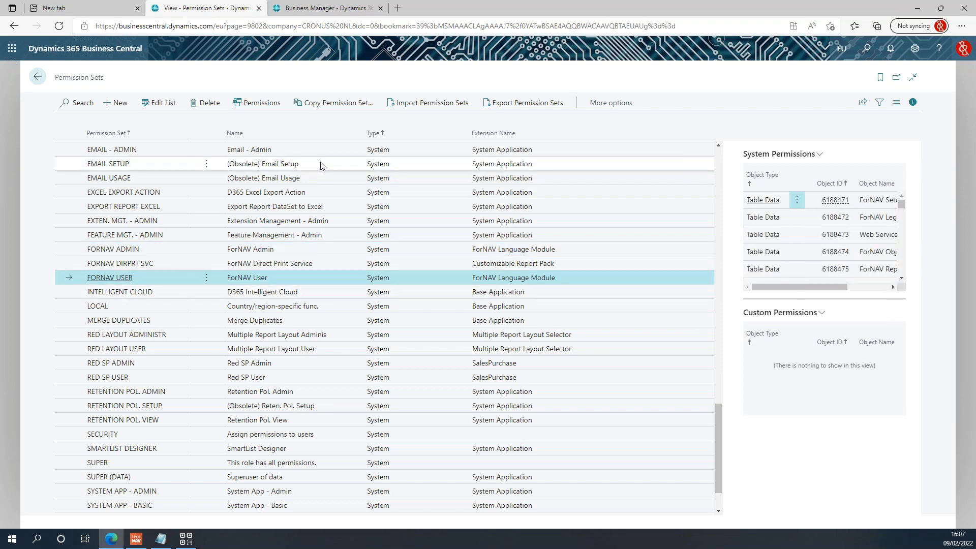
{"action": "left_click", "coordinate": [263, 103]}
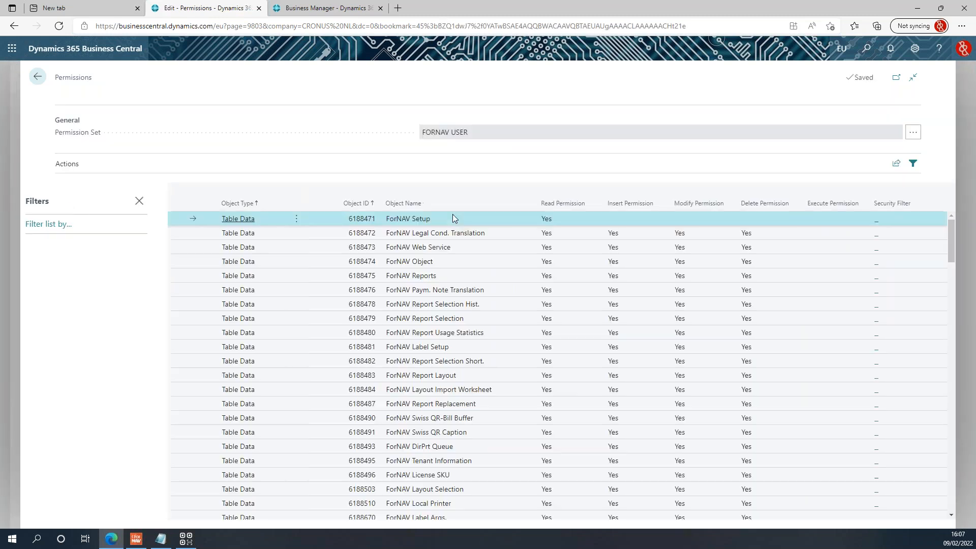
{"action": "scroll", "coordinate": [578, 285], "scroll_direction": "down", "scroll_amount": 3}
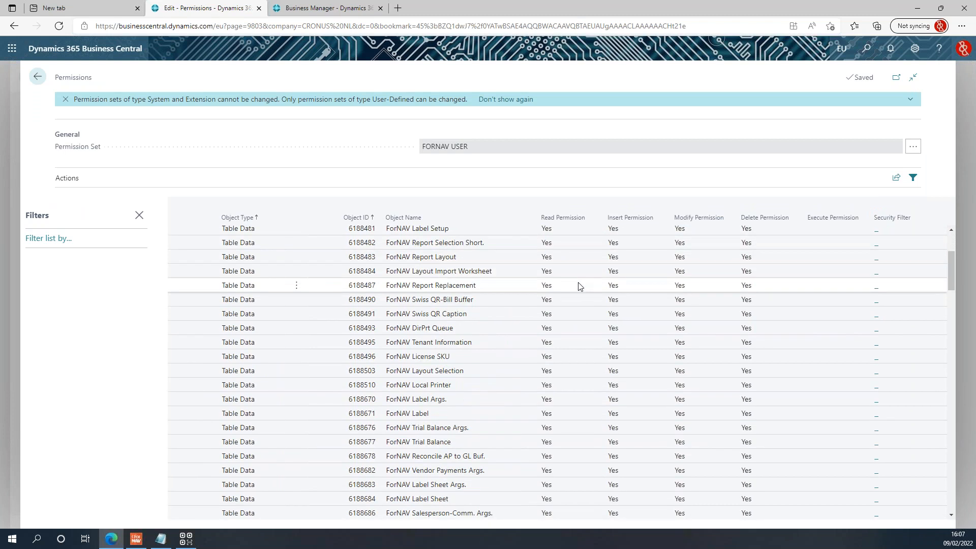
{"action": "scroll", "coordinate": [578, 285], "scroll_direction": "down", "scroll_amount": 10}
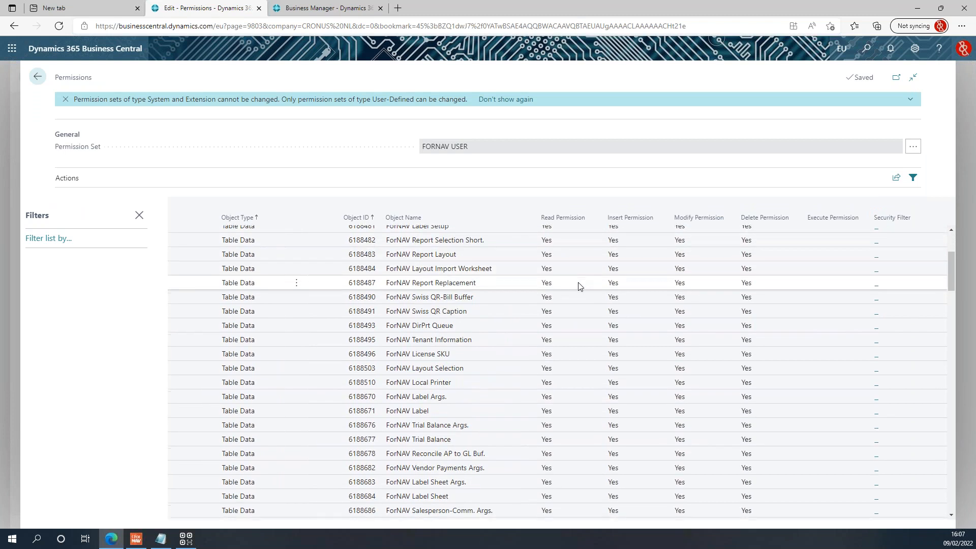
{"action": "scroll", "coordinate": [578, 286], "scroll_direction": "up", "scroll_amount": 5}
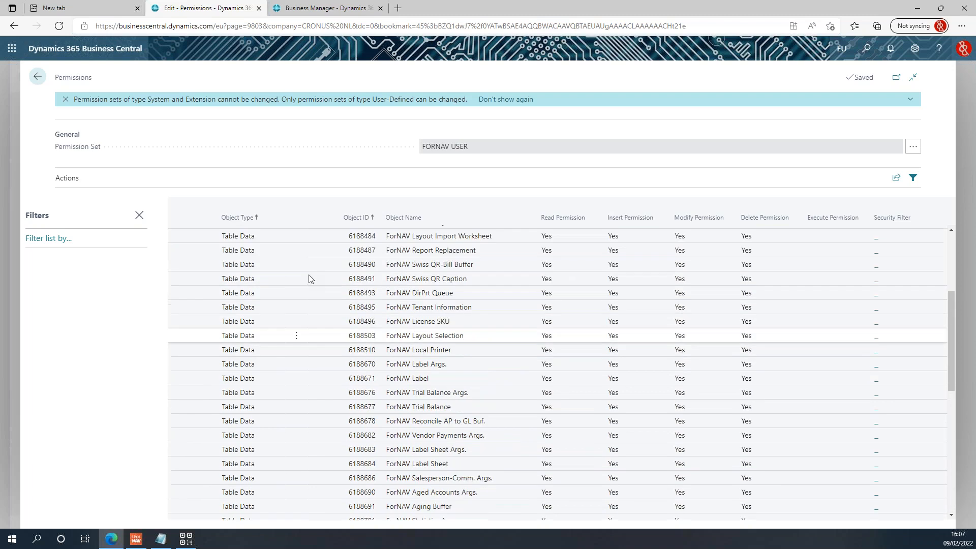
{"action": "left_click", "coordinate": [38, 77]}
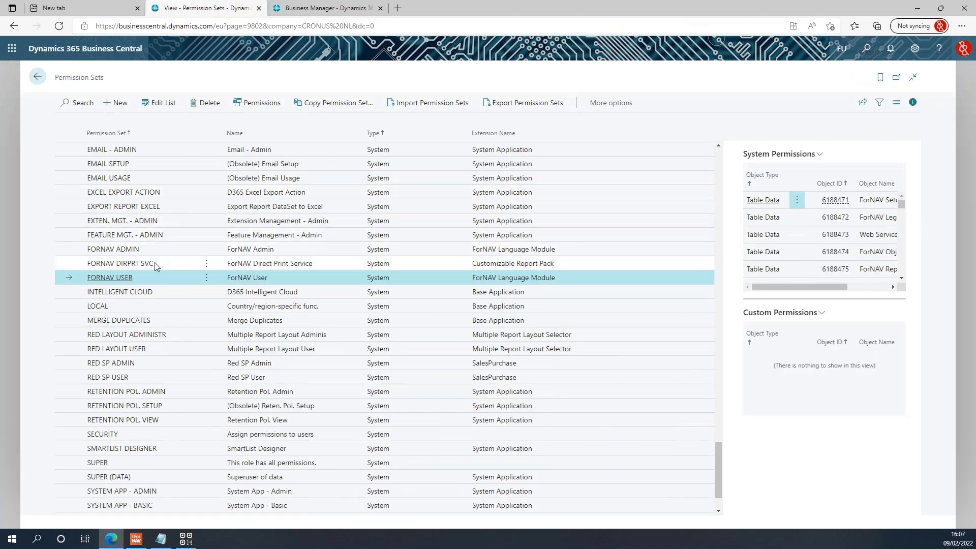
Examine the table permissions in the FORNAV ADMIN set and return to the permission sets list.
{"action": "left_click", "coordinate": [158, 250]}
{"action": "left_click", "coordinate": [271, 105]}
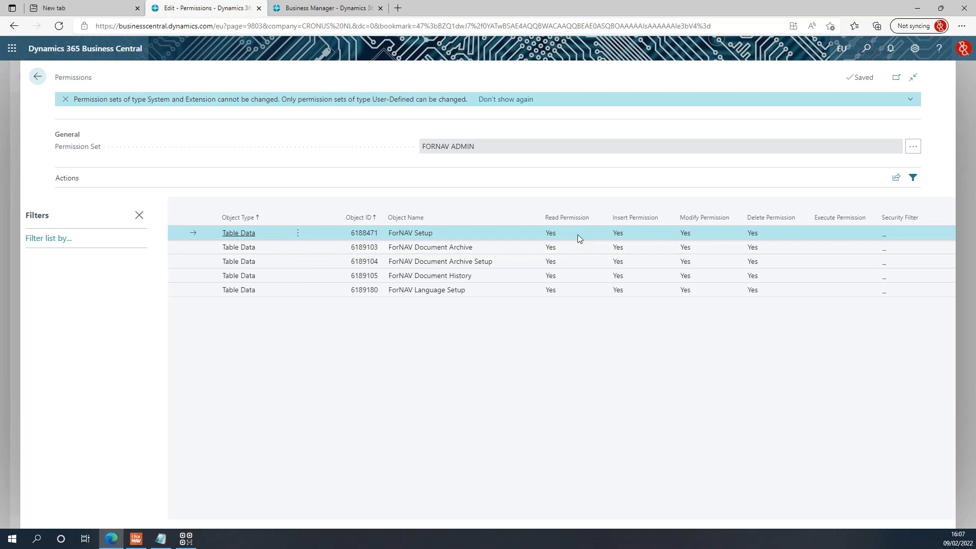
{"action": "left_click", "coordinate": [39, 79]}
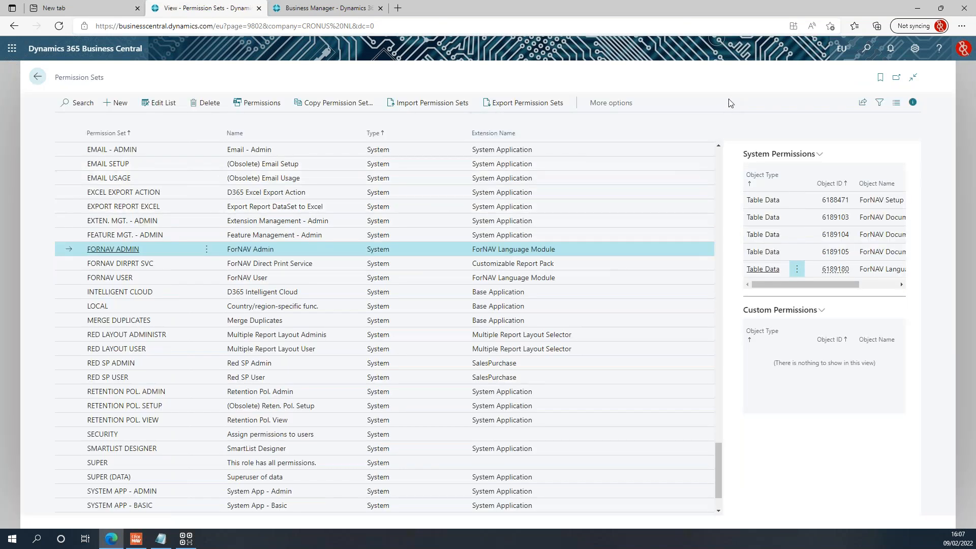
Find the Users page and open the user card of the TEST user.
{"action": "left_click", "coordinate": [866, 49]}
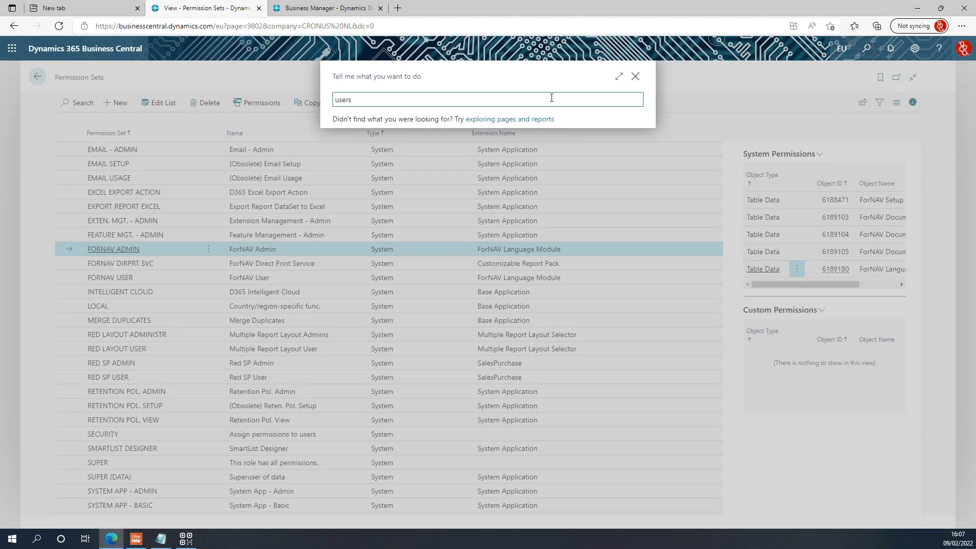
{"action": "left_click", "coordinate": [359, 250]}
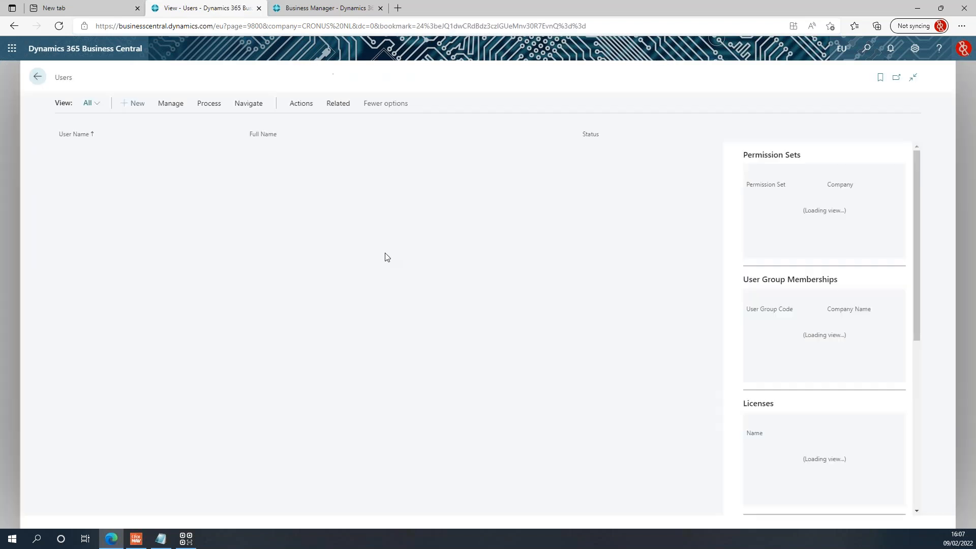
{"action": "left_click", "coordinate": [66, 168]}
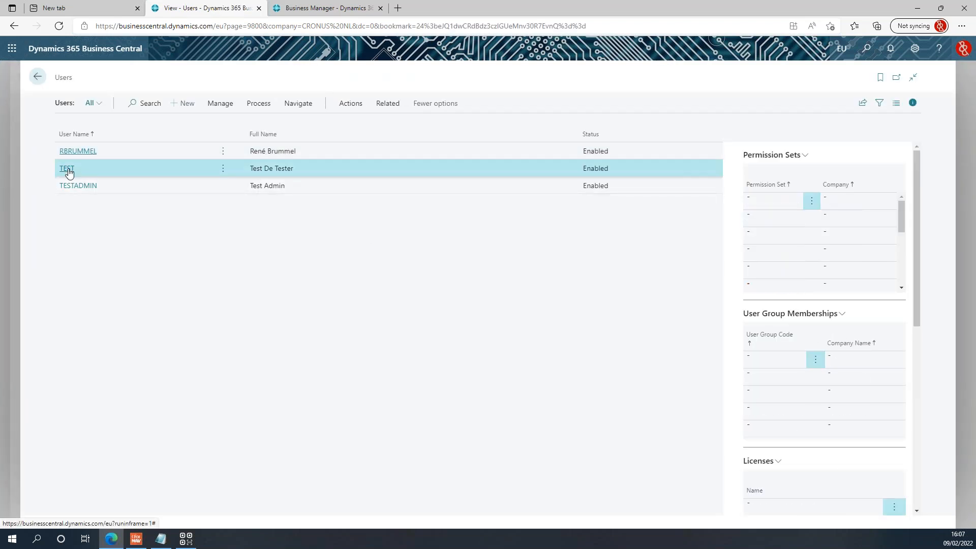
Add the FORNAV ADMIN permission set on a new line of the TEST user's permission sets.
{"action": "scroll", "coordinate": [178, 356], "scroll_direction": "down", "scroll_amount": 1}
{"action": "left_click", "coordinate": [99, 483]}
{"action": "left_click", "coordinate": [223, 486]}
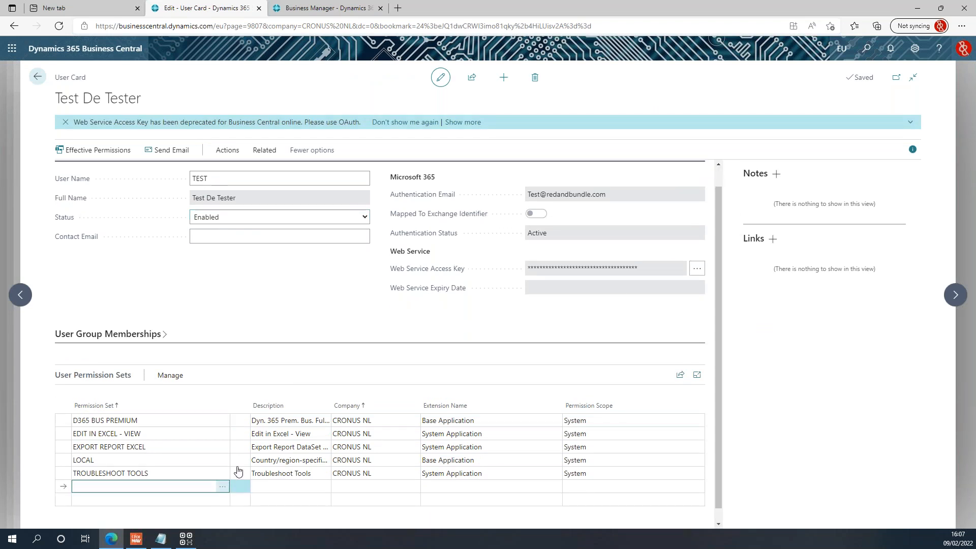
{"action": "left_click", "coordinate": [404, 147]}
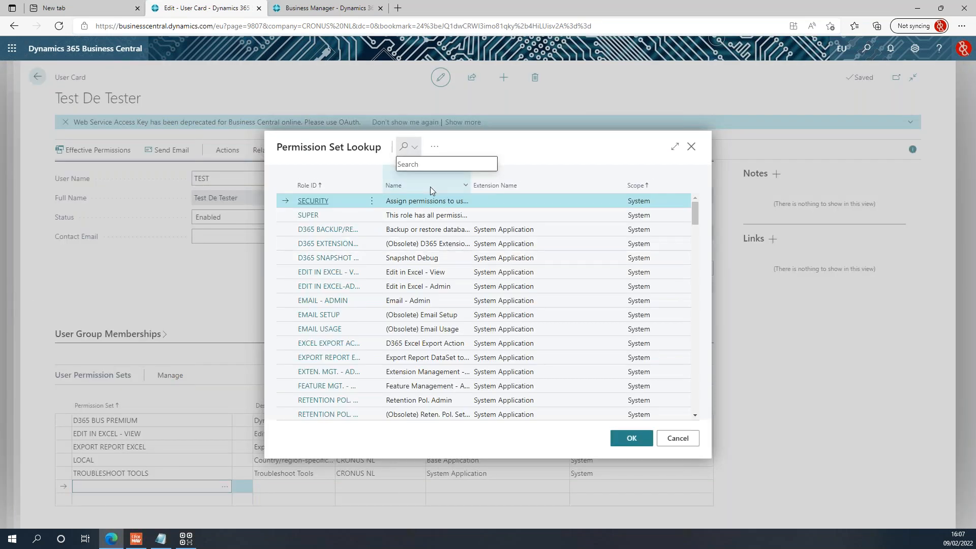
{"action": "type", "text": "forn"}
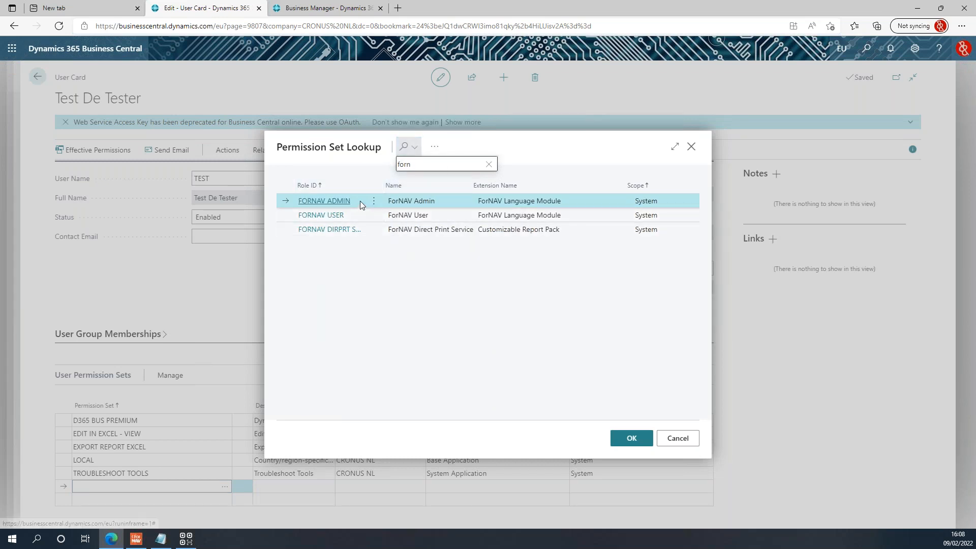
{"action": "left_click", "coordinate": [621, 440]}
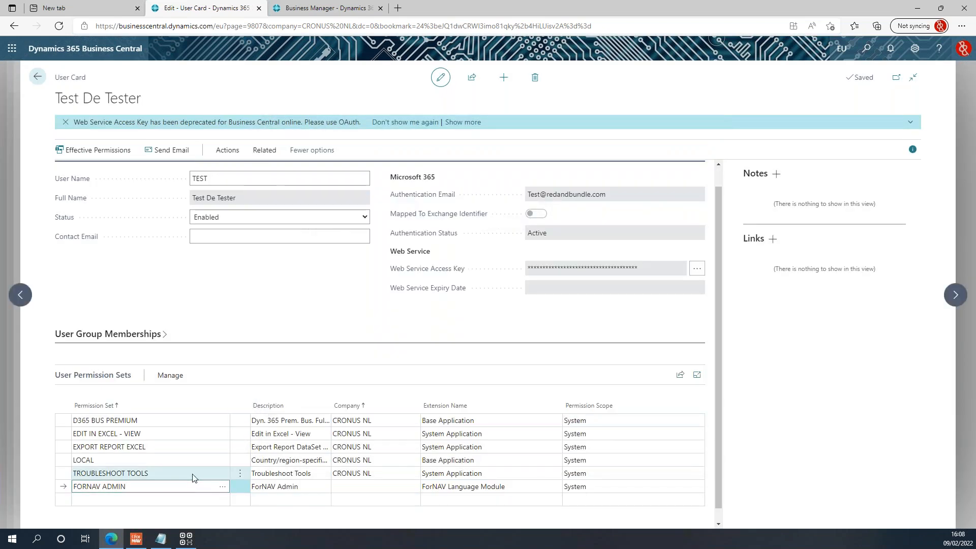
Review the TEST user's assigned permission sets, then close the user card and users list to return to Permission Sets.
{"action": "left_click", "coordinate": [193, 475]}
{"action": "left_click", "coordinate": [189, 485]}
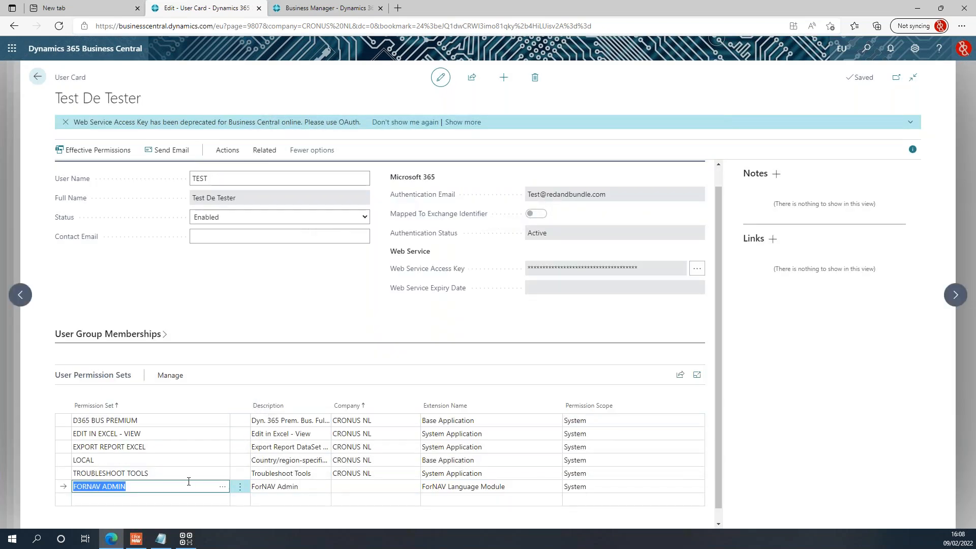
{"action": "left_click", "coordinate": [164, 422]}
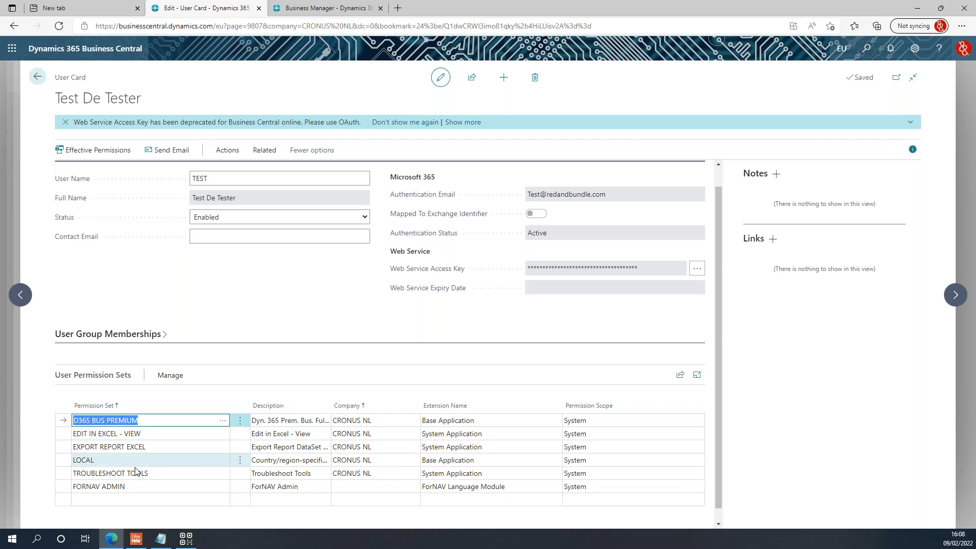
{"action": "left_click", "coordinate": [316, 336]}
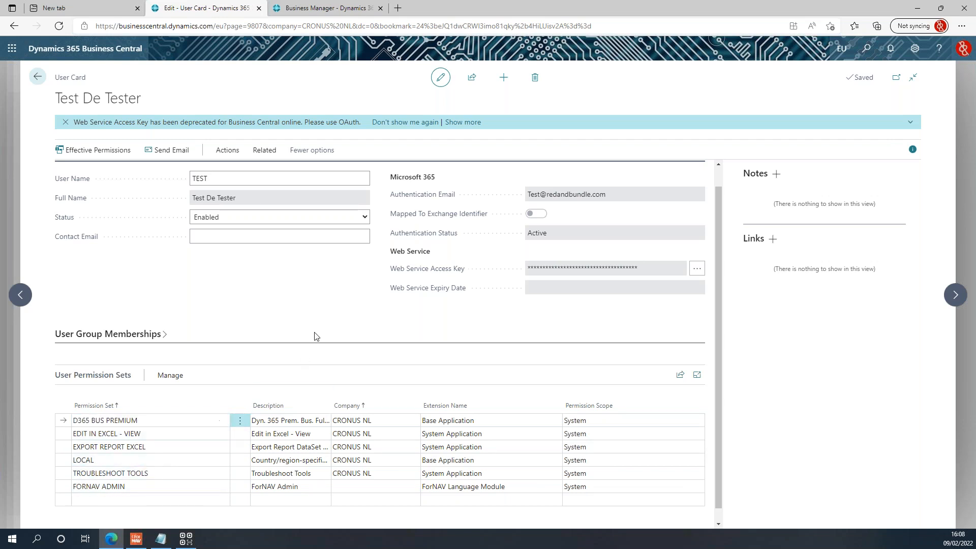
{"action": "left_click", "coordinate": [37, 77]}
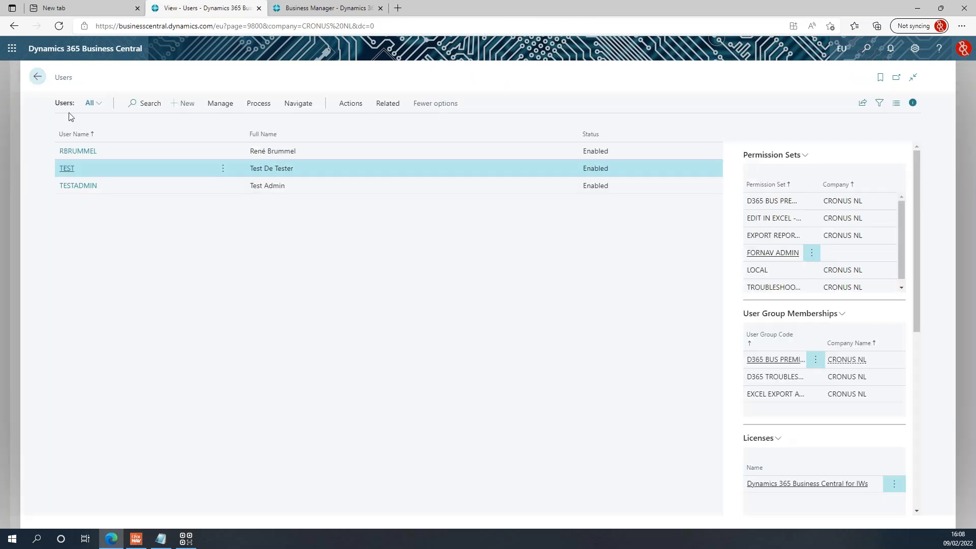
{"action": "left_click", "coordinate": [37, 76]}
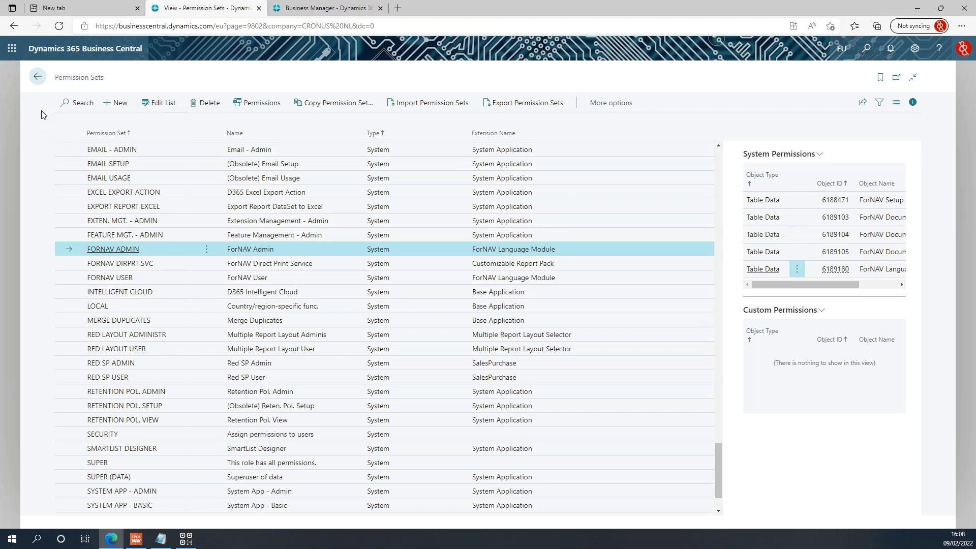
Switch to the CRONUS CH company and find the QR-Bill Setup page by searching for "swiss qr"; review its settings and close it.
{"action": "left_click", "coordinate": [40, 77]}
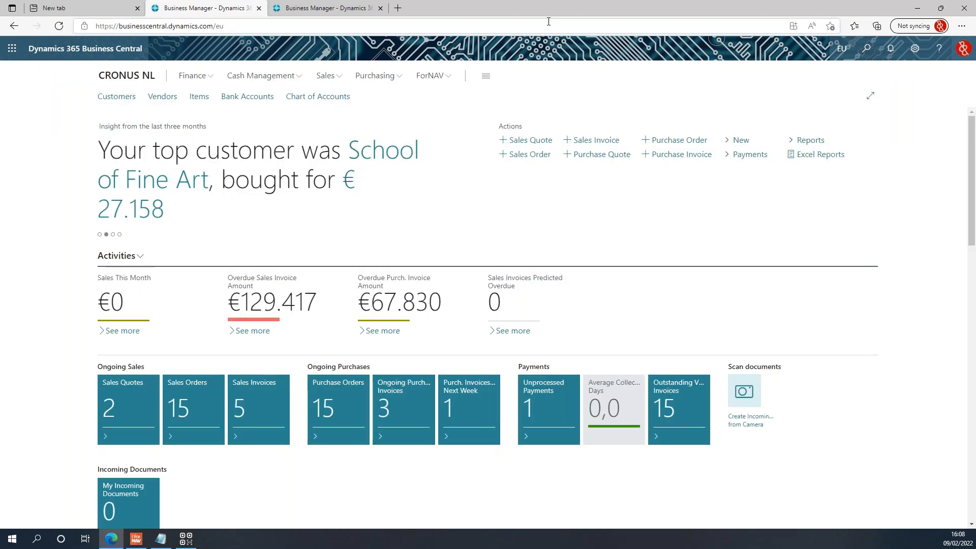
{"action": "left_click", "coordinate": [303, 8]}
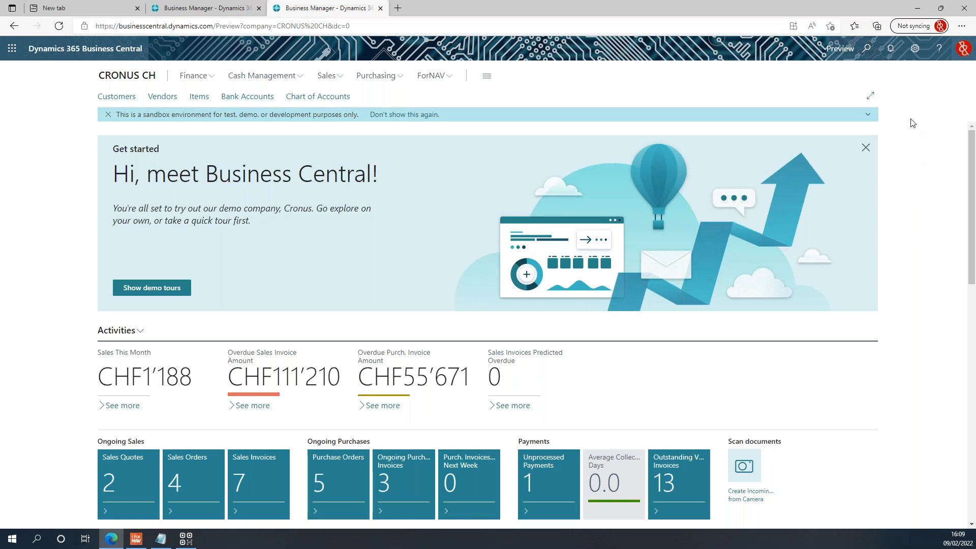
{"action": "left_click", "coordinate": [868, 51]}
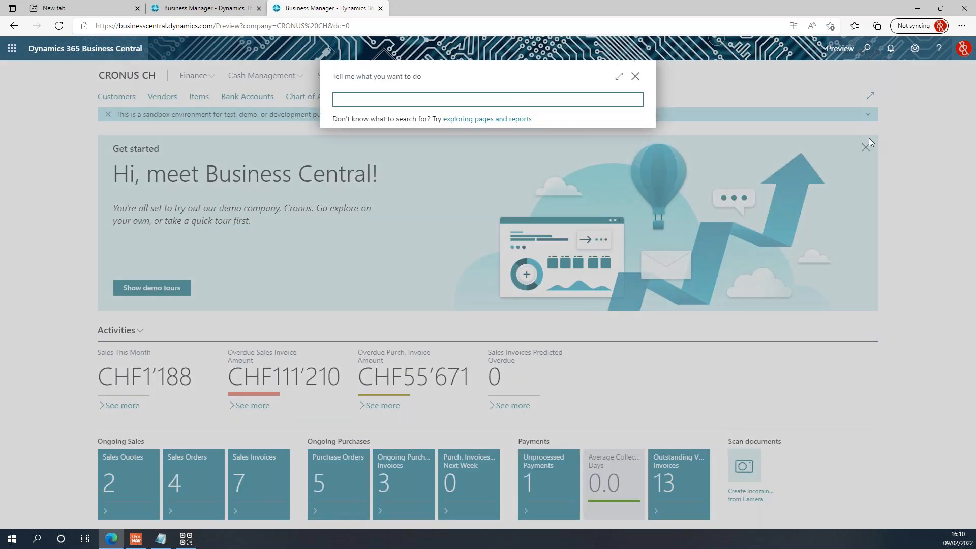
{"action": "type", "text": "swiss qr"}
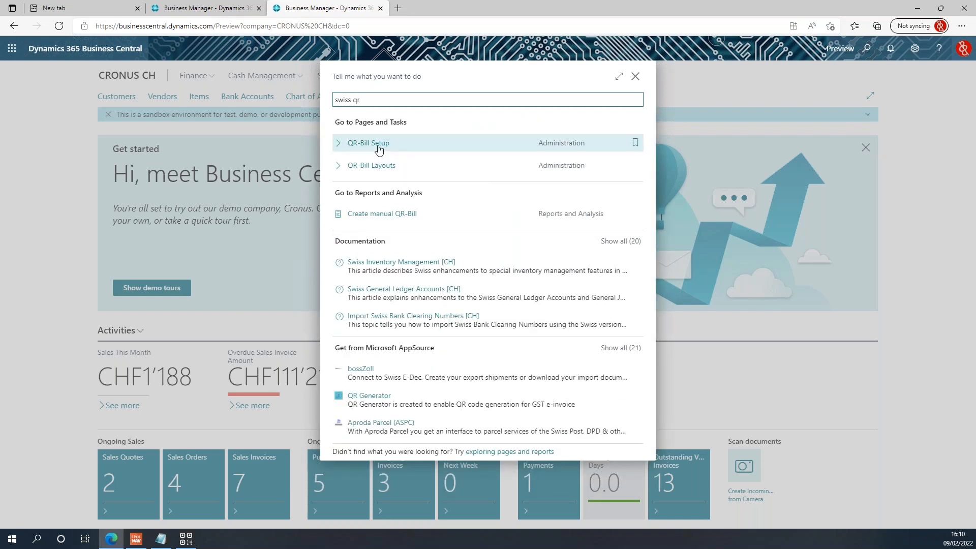
{"action": "left_click", "coordinate": [423, 146]}
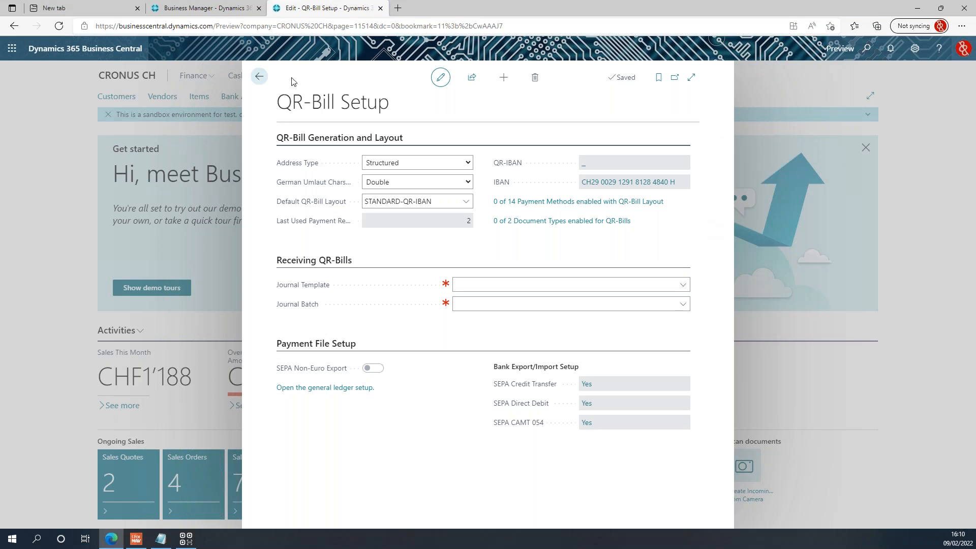
{"action": "left_click", "coordinate": [260, 78]}
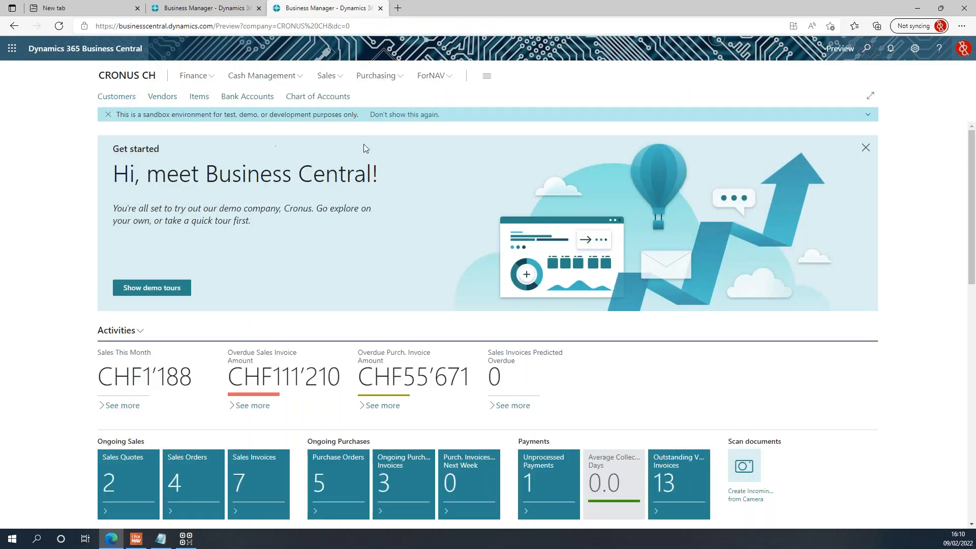
Find the sales report selection with "rep sel sal", check the reports assigned to the Invoice usage, and return to the home page.
{"action": "left_click", "coordinate": [866, 48]}
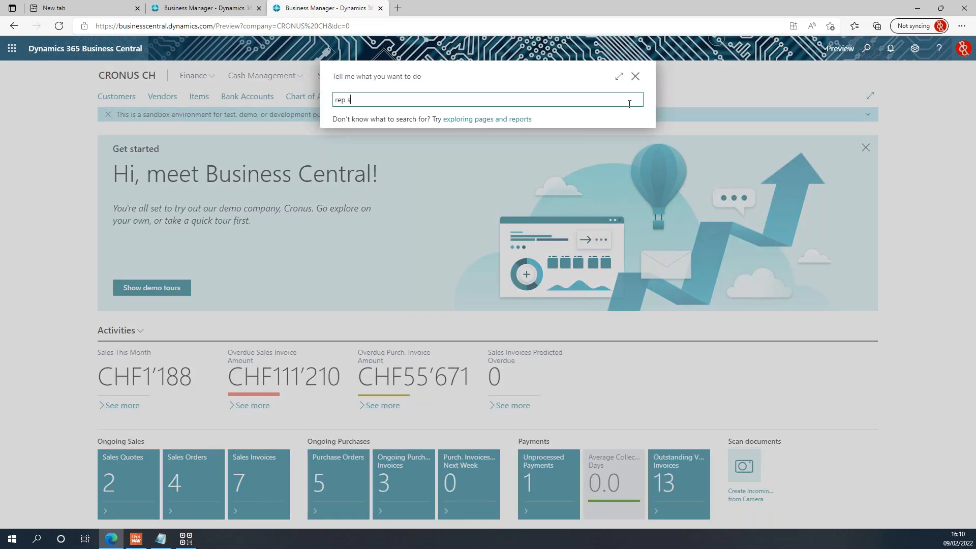
{"action": "type", "text": "rep sel sal"}
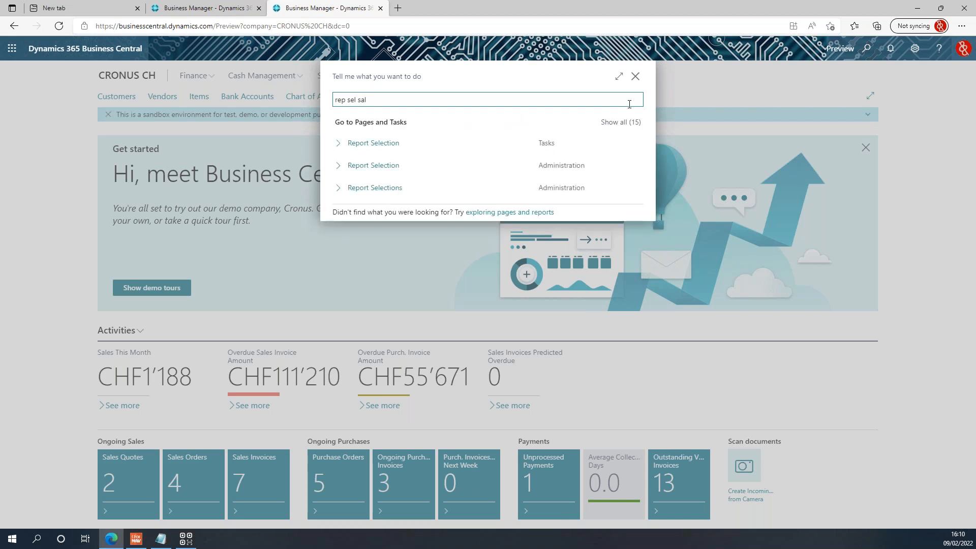
{"action": "left_click", "coordinate": [408, 145]}
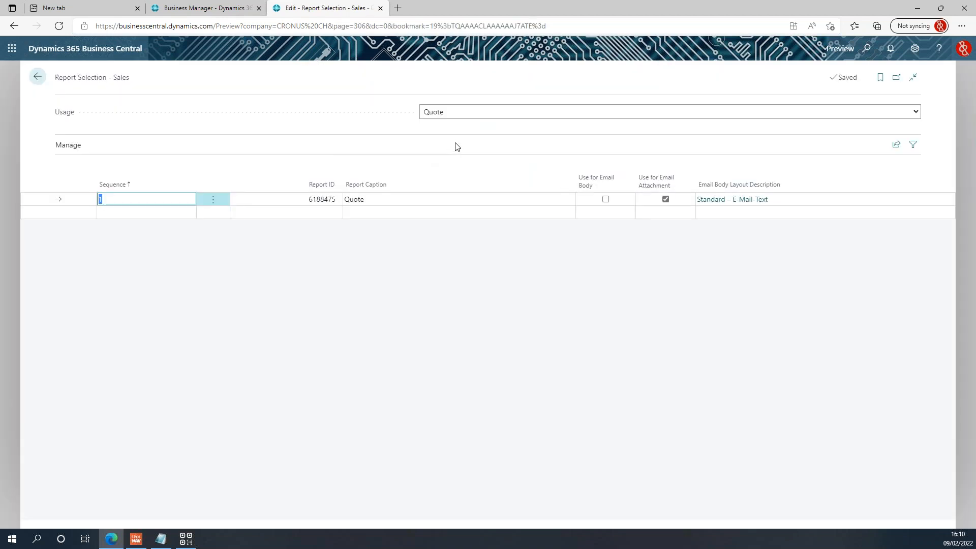
{"action": "left_click", "coordinate": [461, 116]}
{"action": "left_click", "coordinate": [461, 153]}
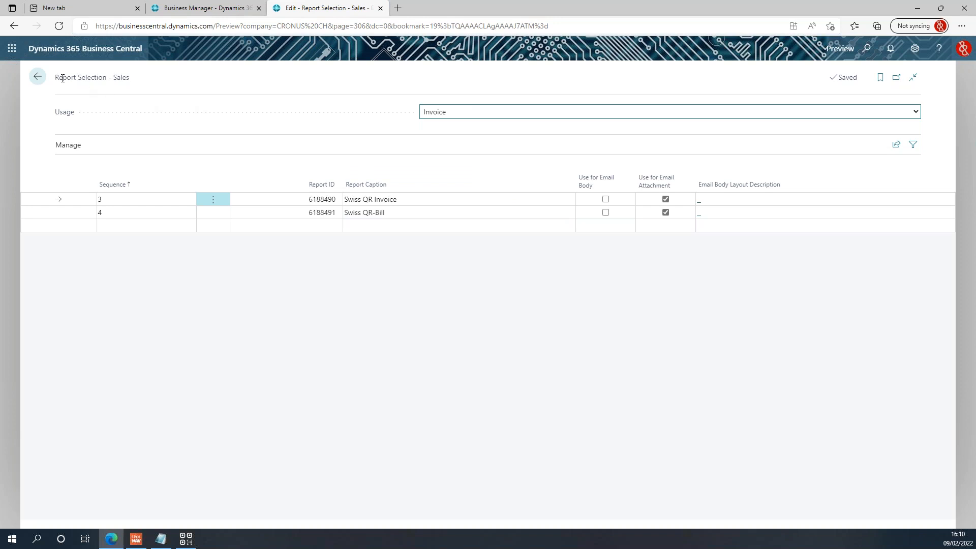
{"action": "left_click", "coordinate": [38, 77]}
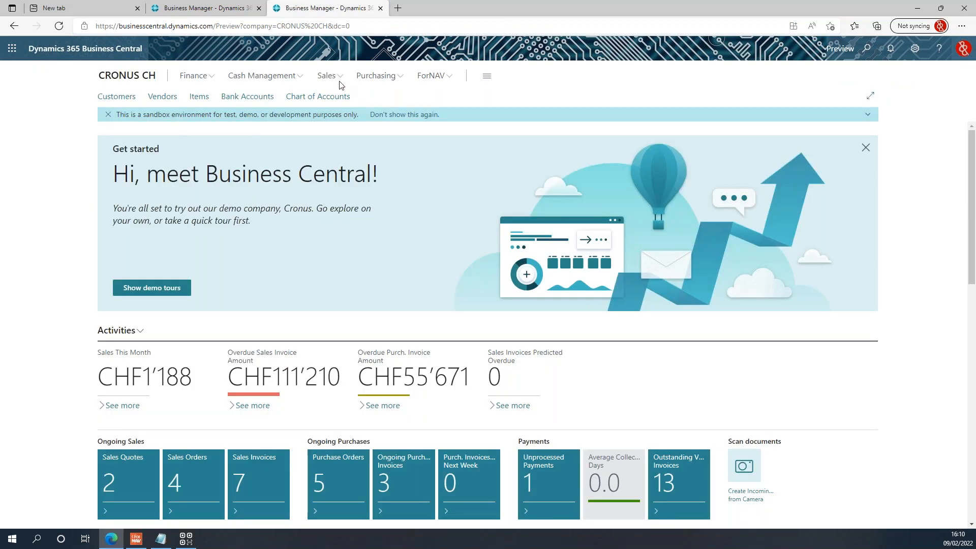
Open the posted sales invoices and preview the Swiss QR Invoice report for the first School of Fine Art invoice.
{"action": "left_click", "coordinate": [328, 75]}
{"action": "left_click", "coordinate": [490, 110]}
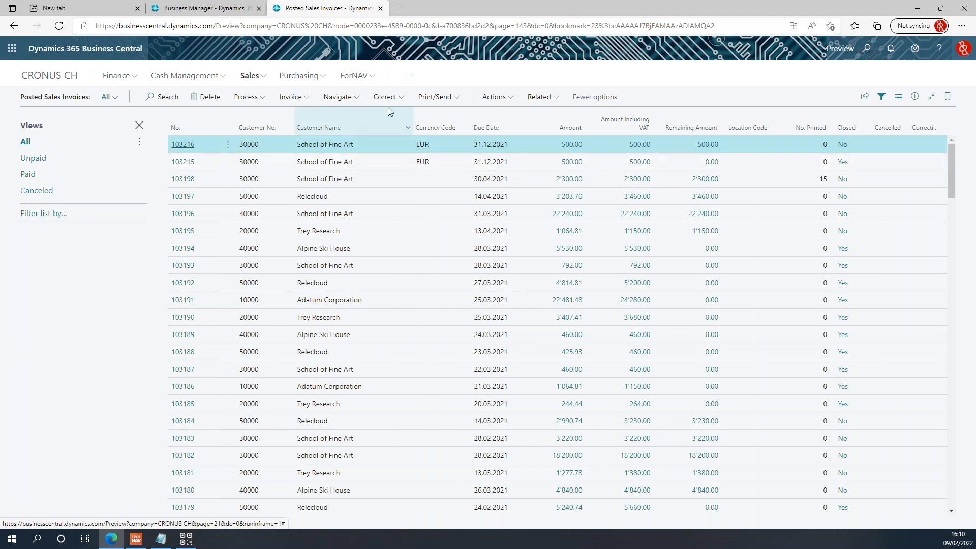
{"action": "left_click", "coordinate": [435, 97]}
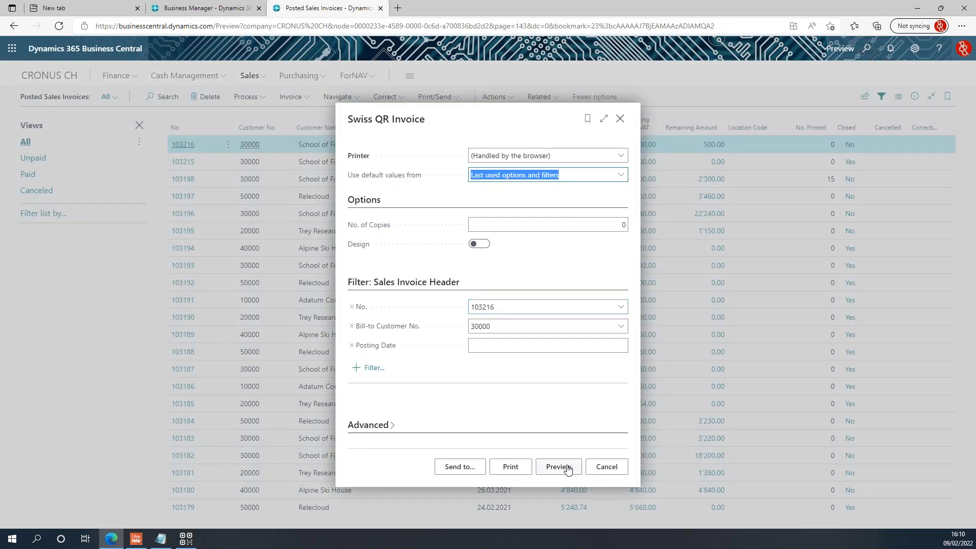
{"action": "left_click", "coordinate": [565, 467]}
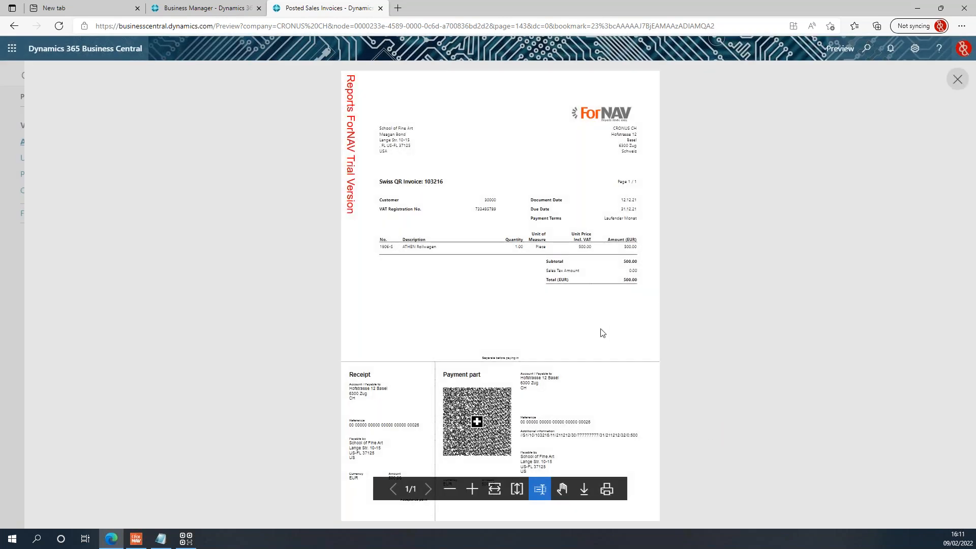
Examine the enlarged invoice preview from its header and lines down to the receipt and the QR code in the payment part.
{"action": "left_click", "coordinate": [472, 489]}
{"action": "left_click", "coordinate": [473, 489]}
{"action": "scroll", "coordinate": [656, 399], "scroll_direction": "up", "scroll_amount": 3}
{"action": "scroll", "coordinate": [658, 395], "scroll_direction": "up", "scroll_amount": 1}
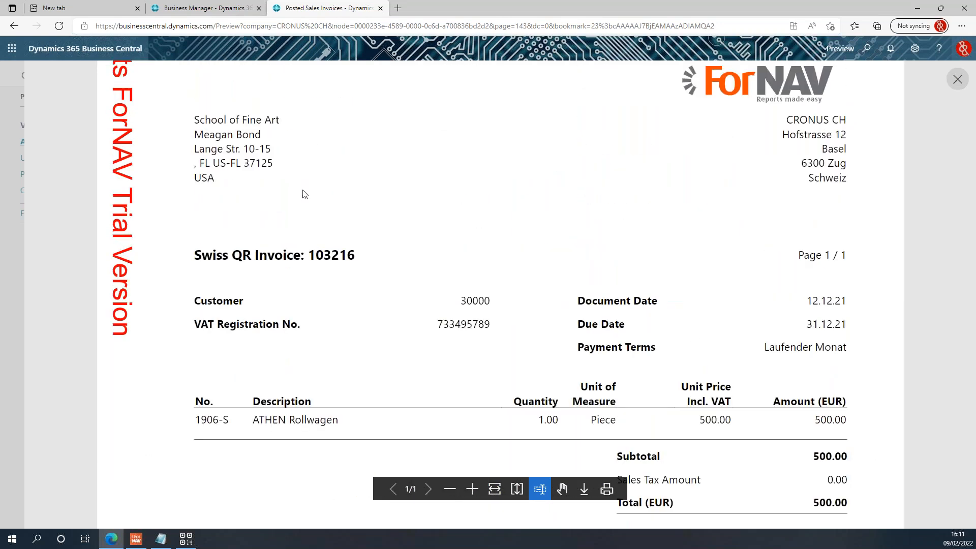
{"action": "scroll", "coordinate": [617, 346], "scroll_direction": "down", "scroll_amount": 5}
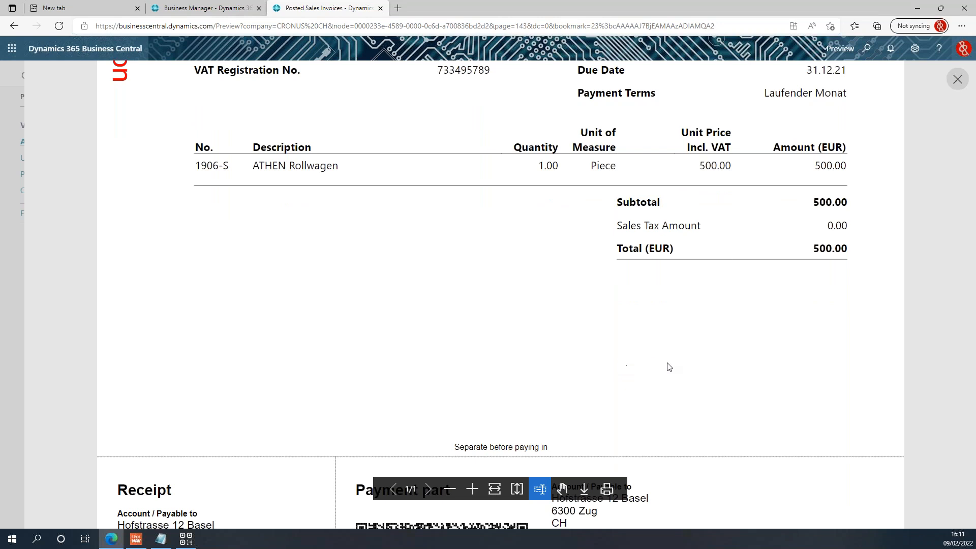
{"action": "scroll", "coordinate": [666, 354], "scroll_direction": "down", "scroll_amount": 3}
{"action": "scroll", "coordinate": [666, 355], "scroll_direction": "down", "scroll_amount": 3}
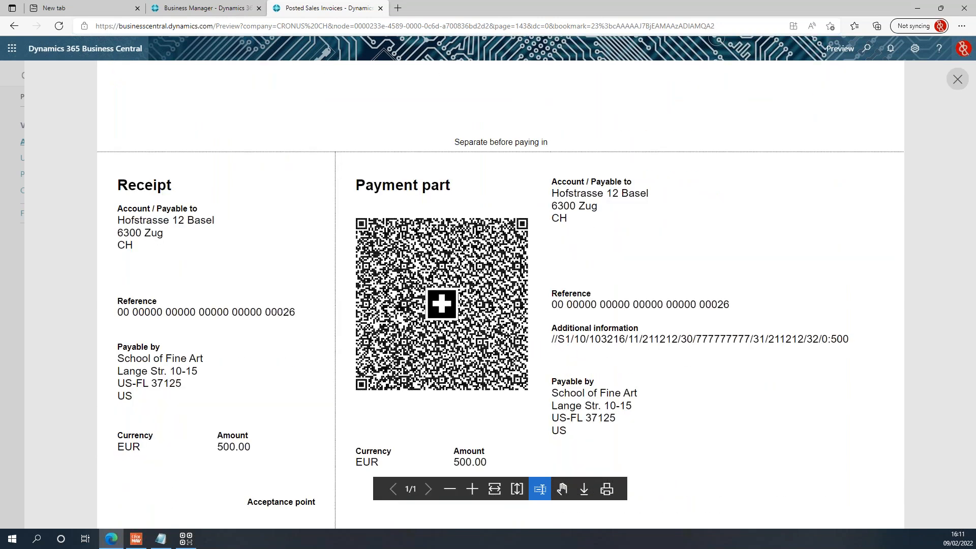
{"action": "scroll", "coordinate": [500, 315], "scroll_direction": "down", "scroll_amount": 1}
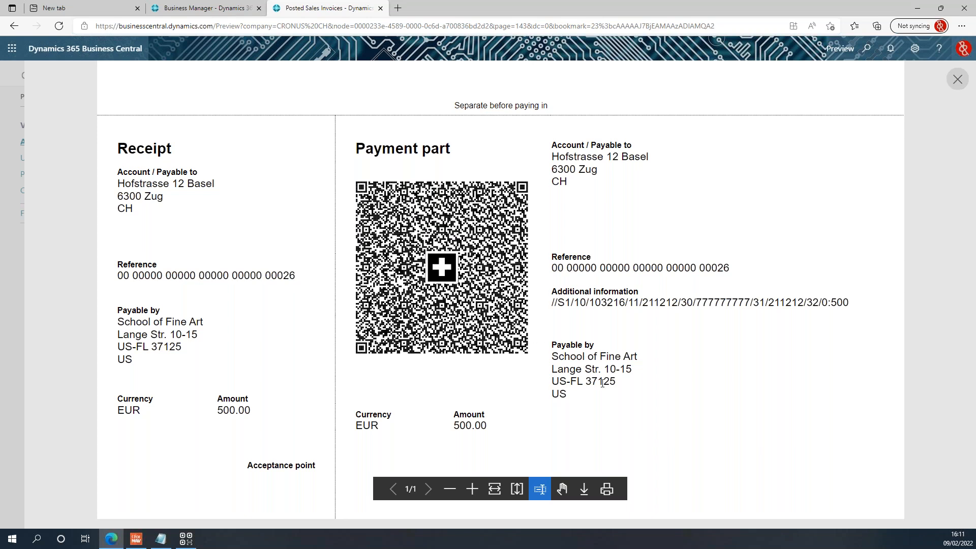
Switch to Barcode Manager for Windows, snip the QR code of the payment part and copy its decoded content to the clipboard.
{"action": "left_click", "coordinate": [186, 539]}
{"action": "left_click", "coordinate": [863, 225]}
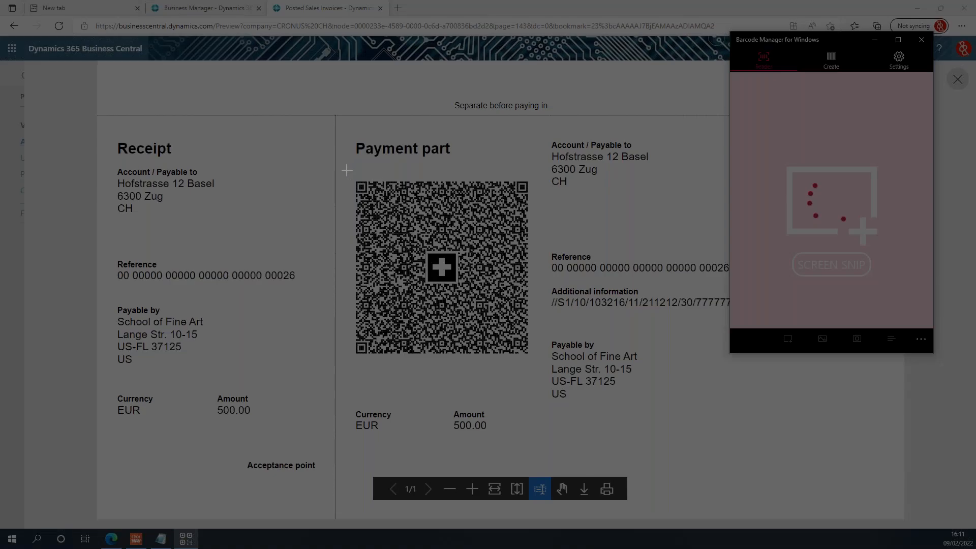
{"action": "left_click_drag", "start_coordinate": [347, 170], "coordinate": [540, 367]}
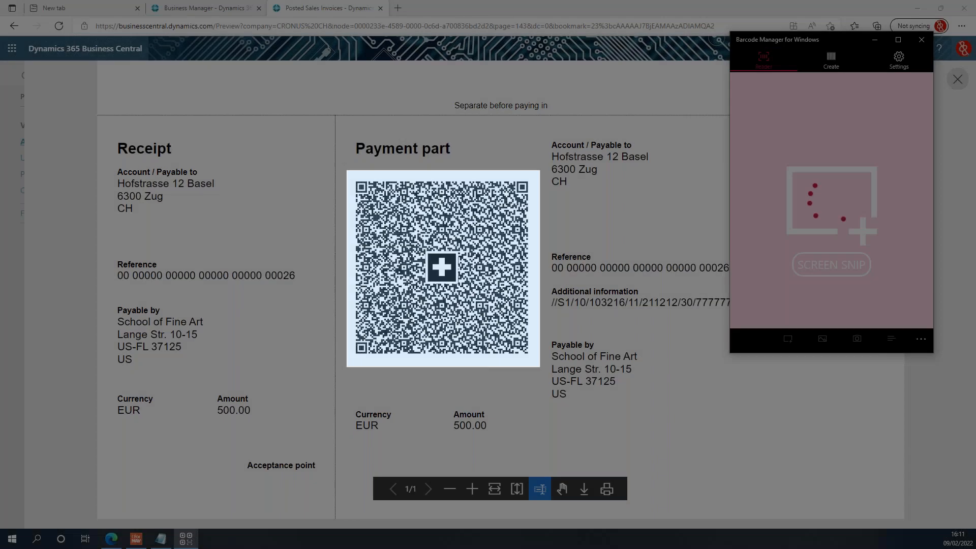
{"action": "left_click", "coordinate": [805, 224]}
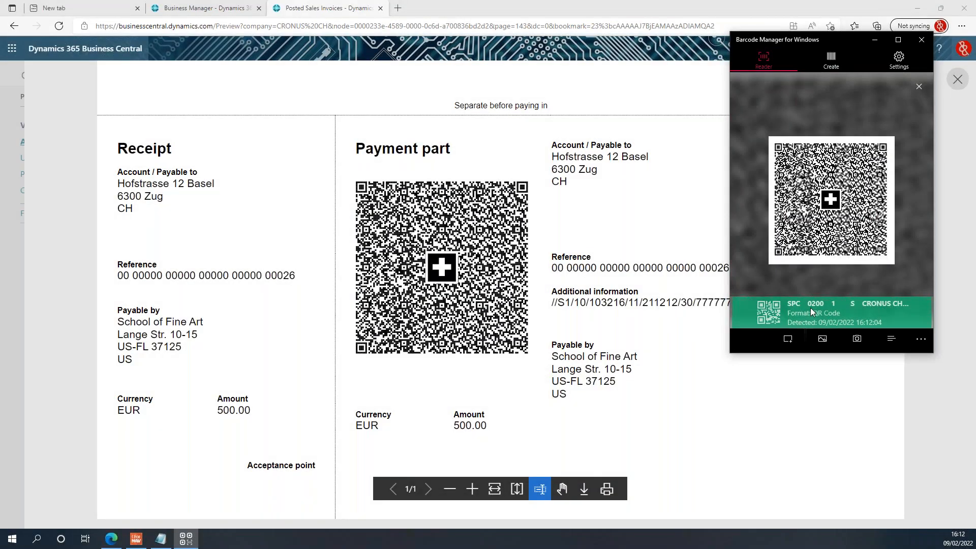
{"action": "left_click", "coordinate": [811, 307]}
{"action": "left_click", "coordinate": [798, 197]}
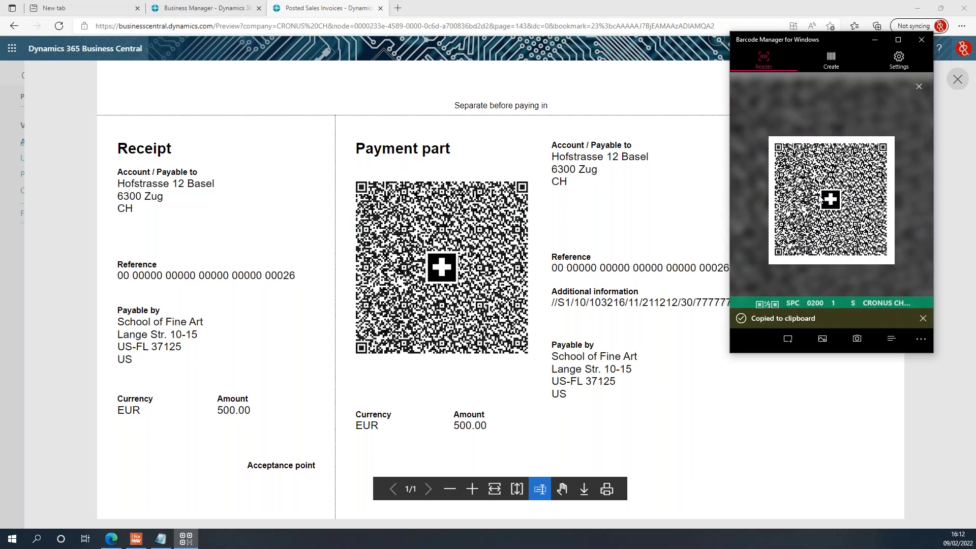
Switch to Notepad, paste the decoded QR content to review it, and close the file without saving.
{"action": "left_click", "coordinate": [160, 540]}
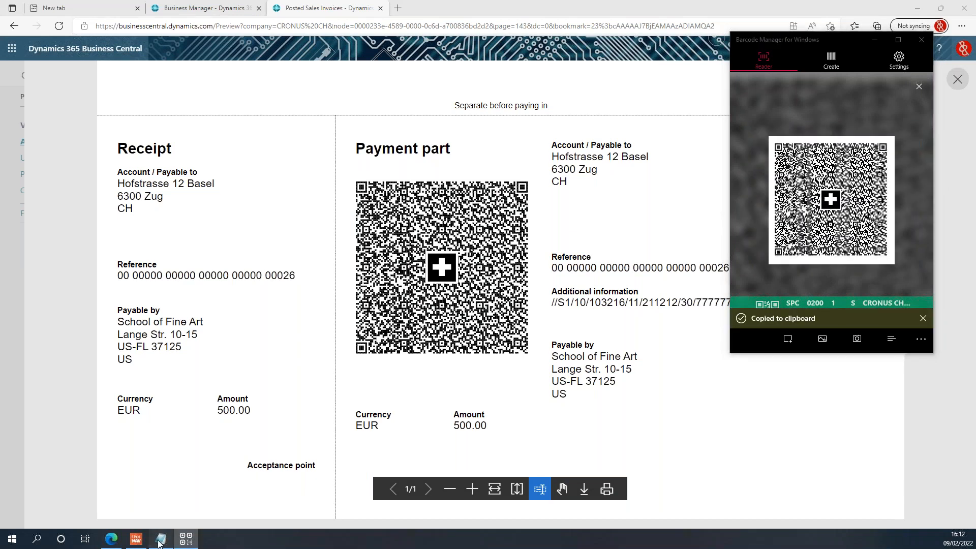
{"action": "key", "text": "ctrl+v"}
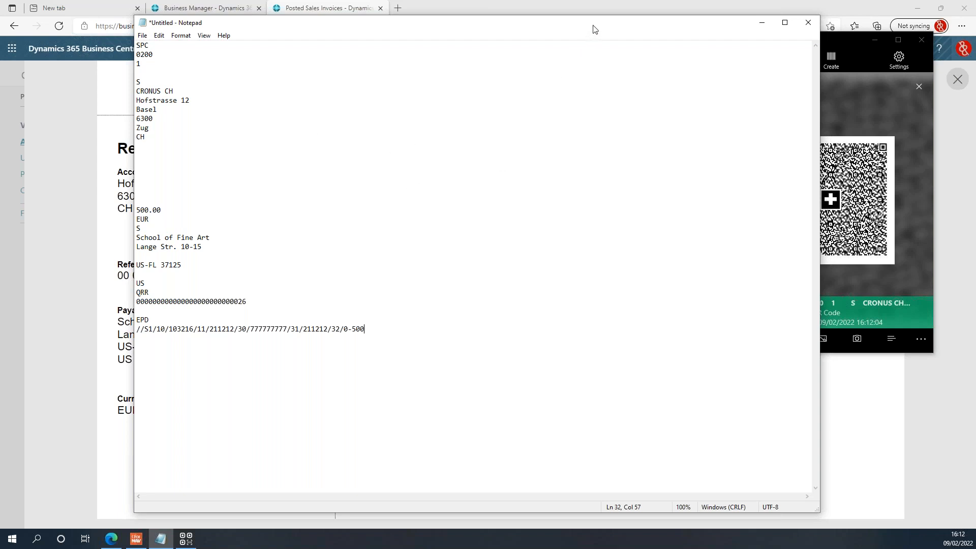
{"action": "left_click", "coordinate": [657, 106]}
{"action": "left_click", "coordinate": [808, 23]}
{"action": "left_click", "coordinate": [520, 270]}
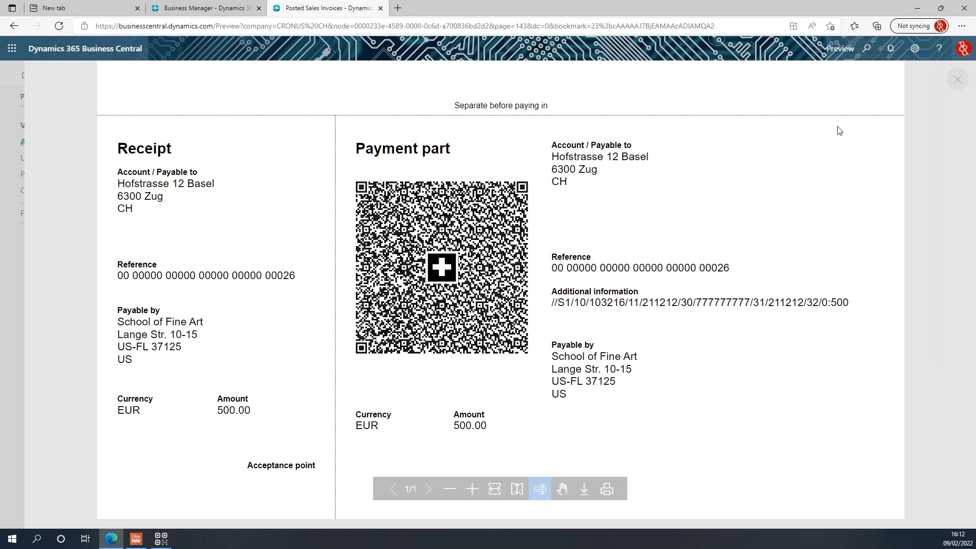
Leave the Swiss QR Invoice report, preview the Swiss QR-Bill report, examine its payment part and close the preview.
{"action": "left_click", "coordinate": [957, 79]}
{"action": "left_click", "coordinate": [605, 466]}
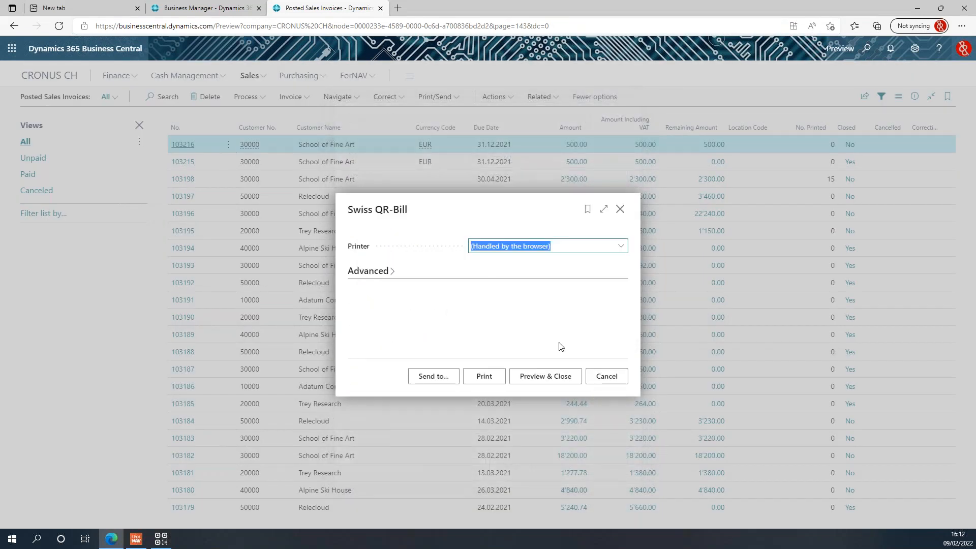
{"action": "left_click", "coordinate": [545, 382]}
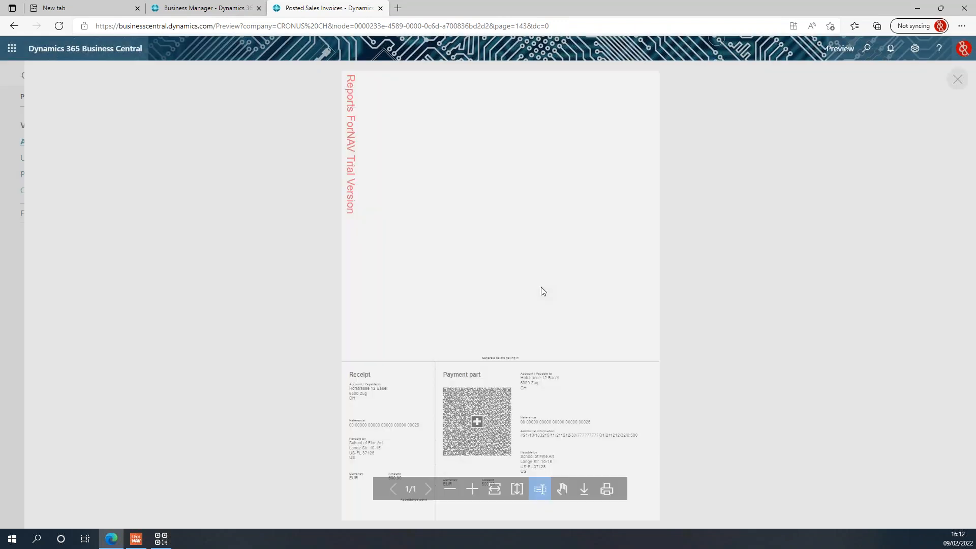
{"action": "left_click", "coordinate": [471, 489]}
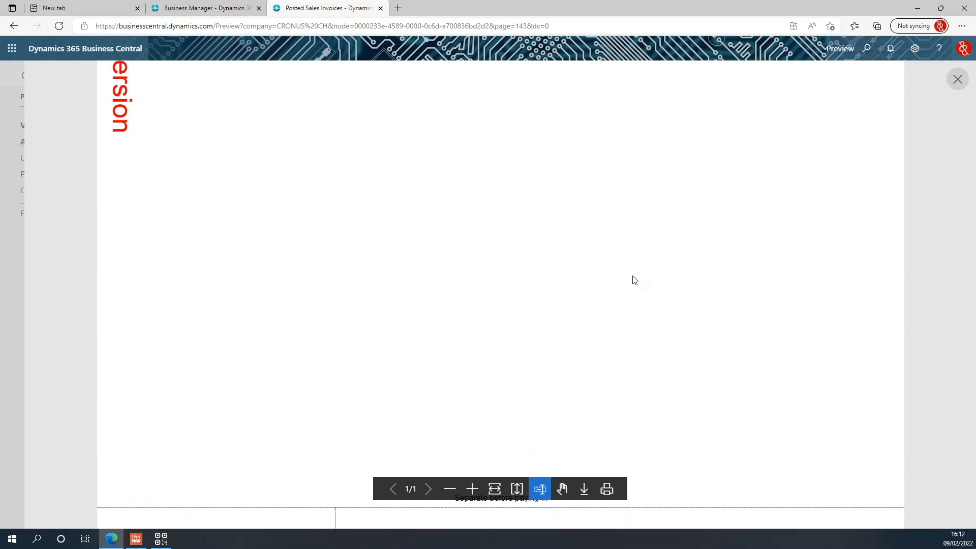
{"action": "scroll", "coordinate": [569, 224], "scroll_direction": "down", "scroll_amount": 10}
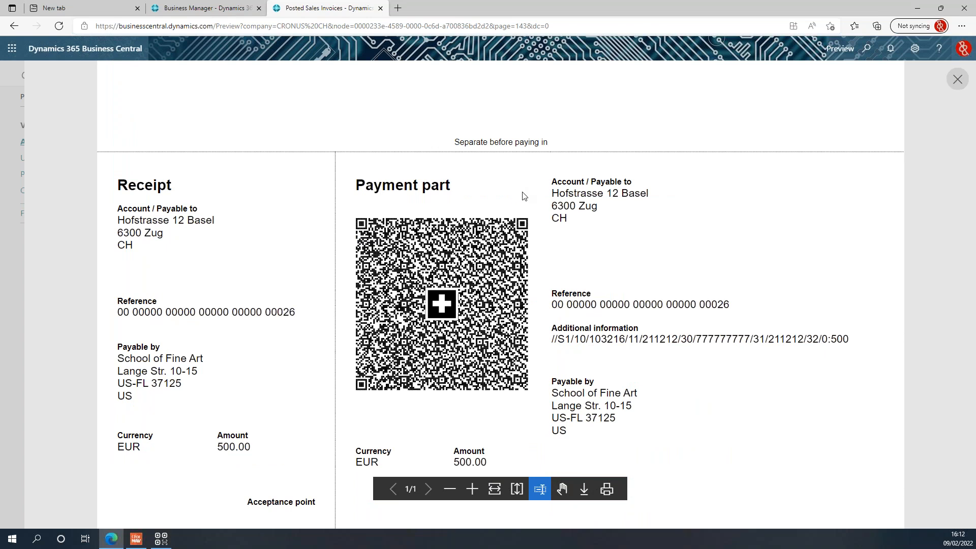
{"action": "left_click", "coordinate": [958, 80]}
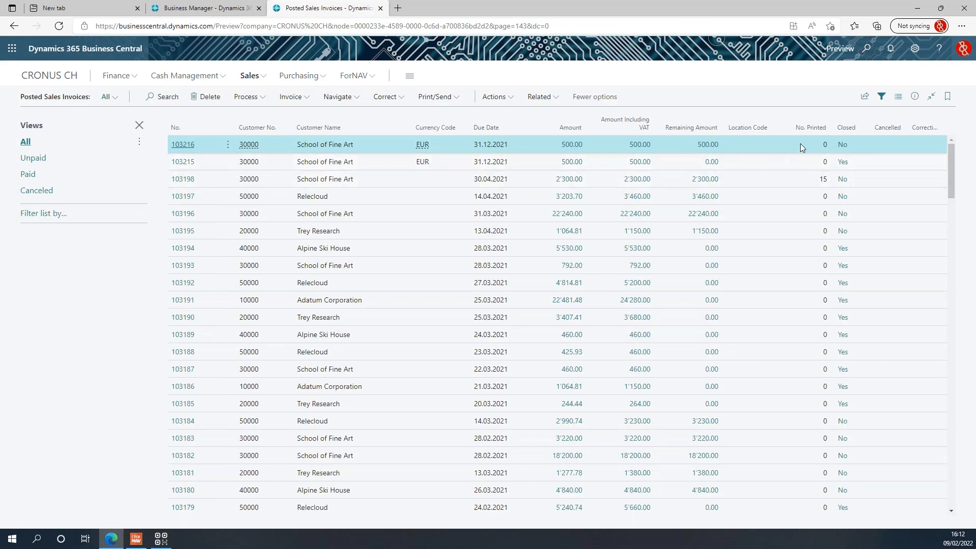
In the ForNAV standard reports, create a new layout for Swiss QR-Bill and open the downloaded 6188491.fornavdesign in the ForNAV designer.
{"action": "left_click", "coordinate": [367, 81]}
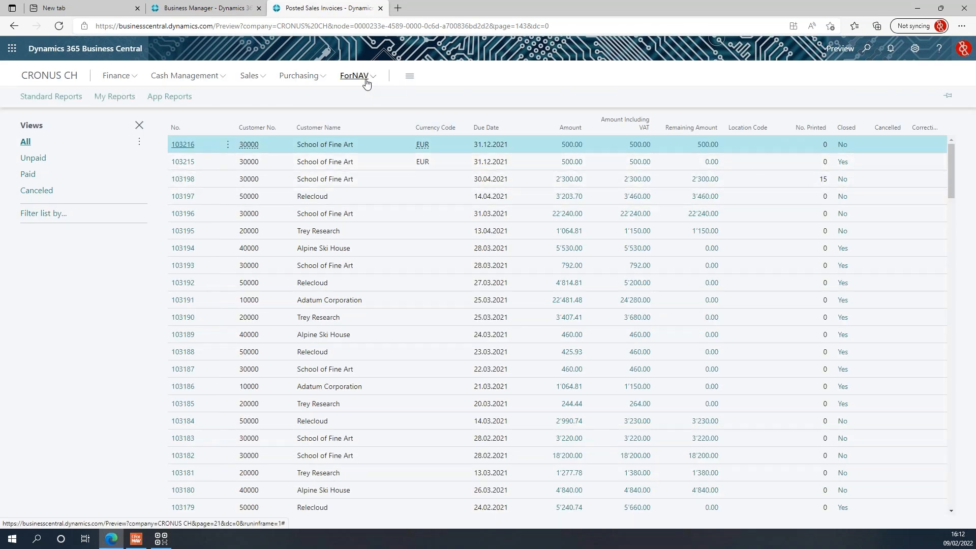
{"action": "left_click", "coordinate": [51, 100]}
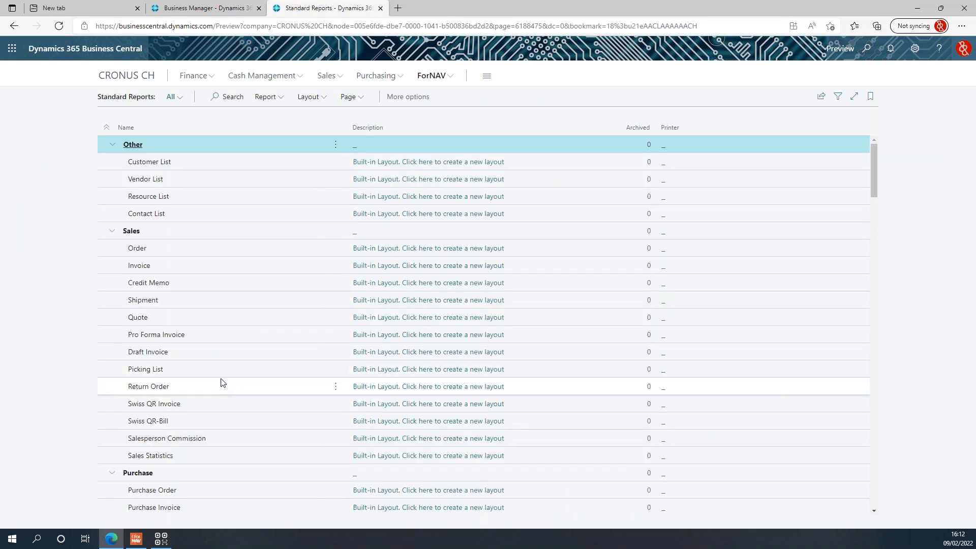
{"action": "left_click", "coordinate": [219, 424]}
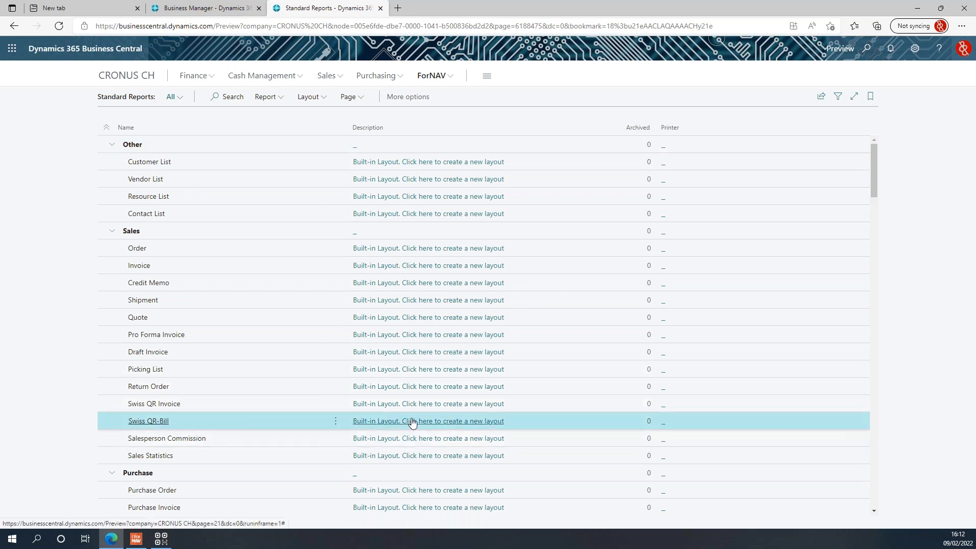
{"action": "left_click", "coordinate": [448, 421]}
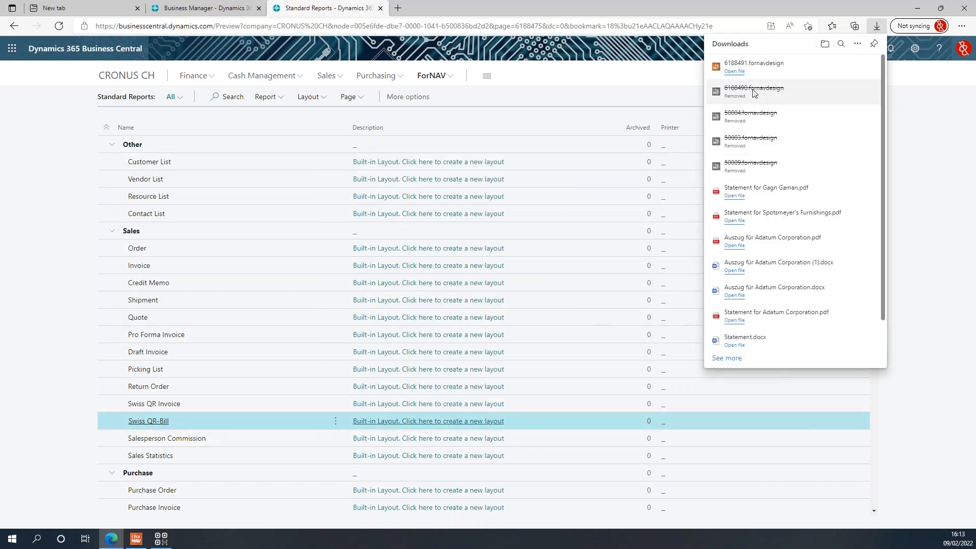
{"action": "left_click", "coordinate": [737, 72]}
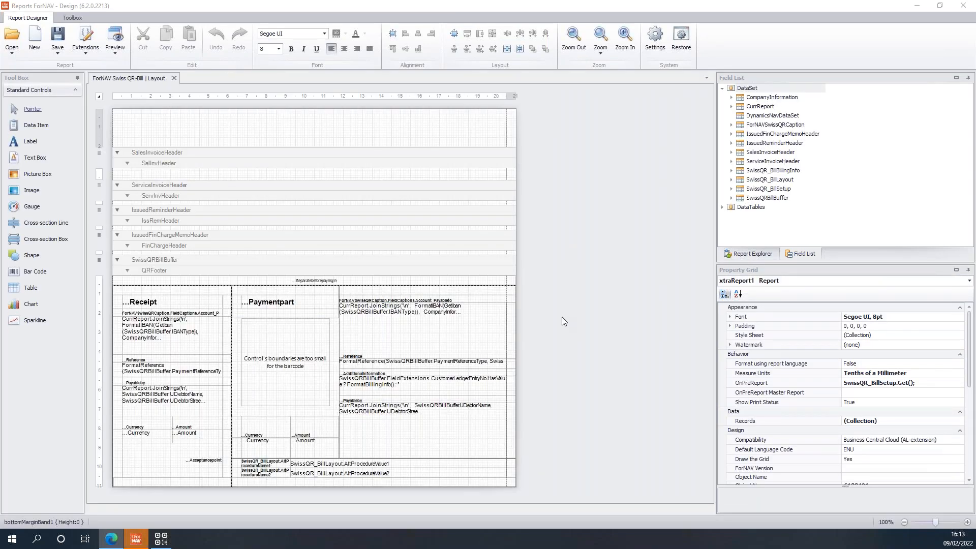
Examine the QRFooter section of the Swiss QR-Bill layout and the QR code control's properties, including its symbology settings and logo.
{"action": "scroll", "coordinate": [563, 317], "scroll_direction": "up", "scroll_amount": 4, "text": "ctrl"}
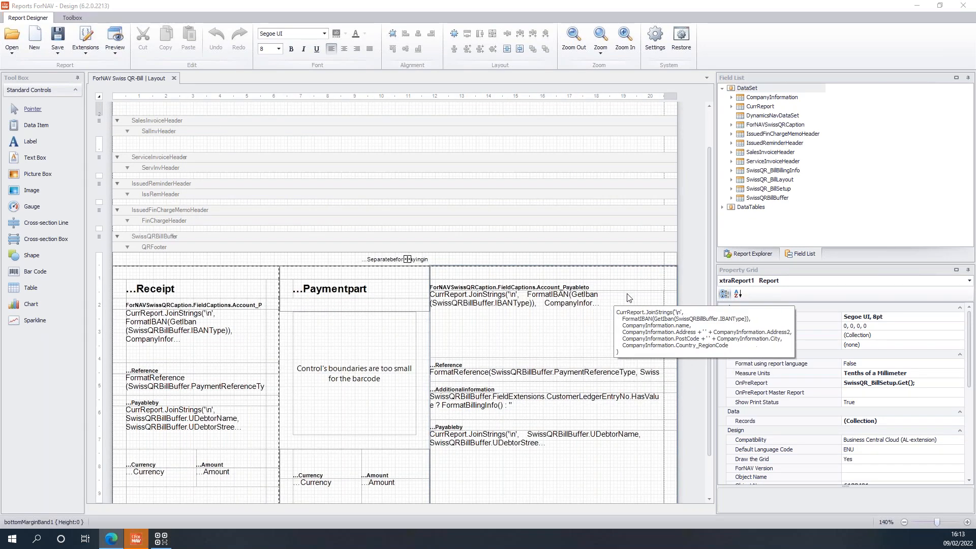
{"action": "scroll", "coordinate": [633, 299], "scroll_direction": "down", "scroll_amount": 2}
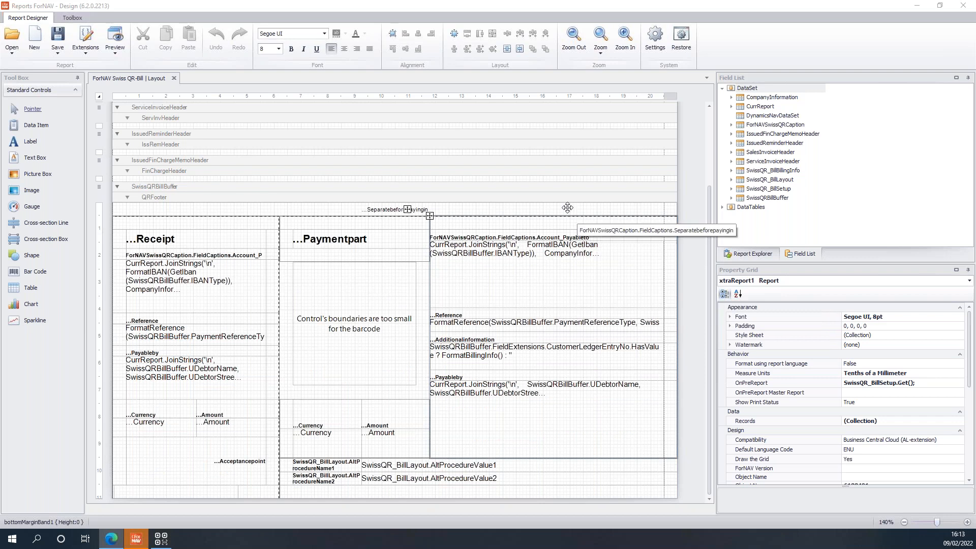
{"action": "left_click", "coordinate": [248, 194]}
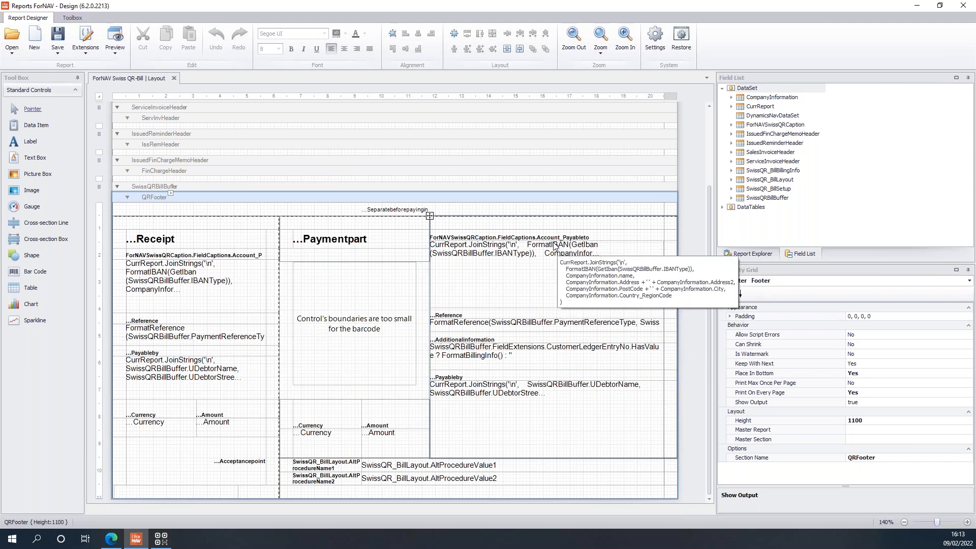
{"action": "left_click", "coordinate": [337, 313]}
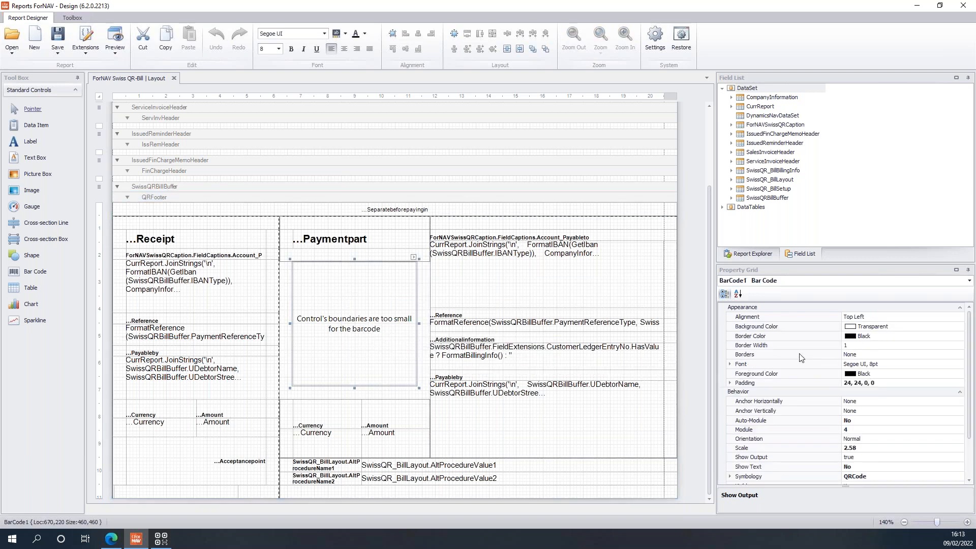
{"action": "scroll", "coordinate": [802, 359], "scroll_direction": "down", "scroll_amount": 2}
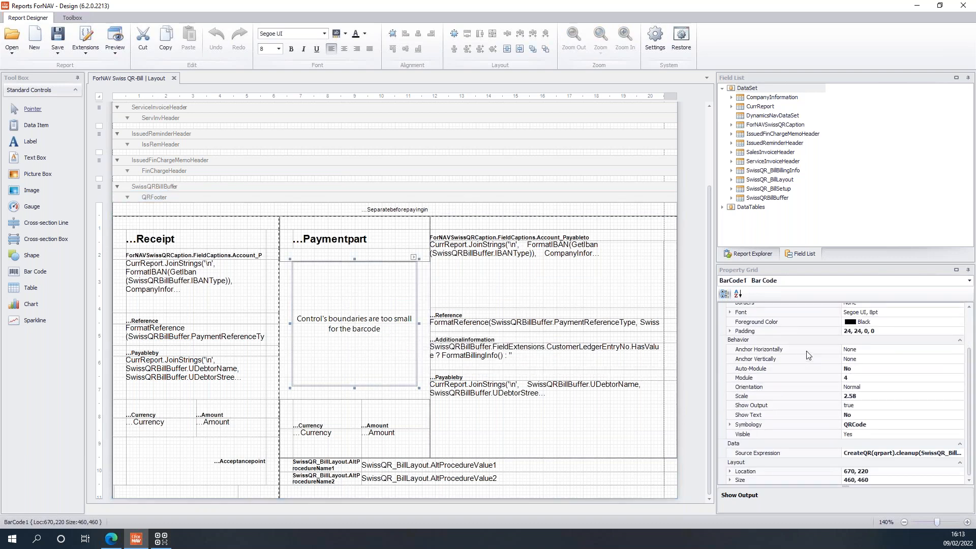
{"action": "left_click", "coordinate": [730, 424]}
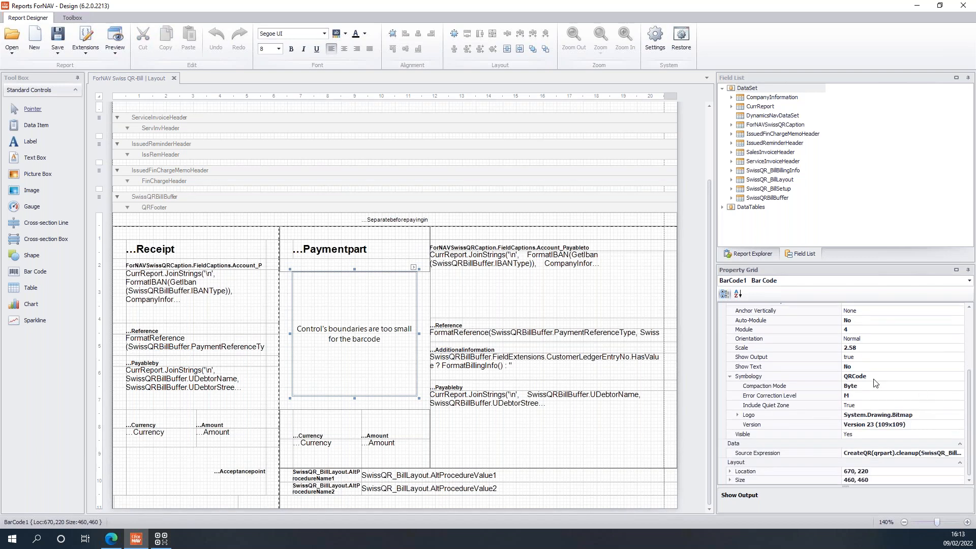
{"action": "left_click", "coordinate": [767, 418]}
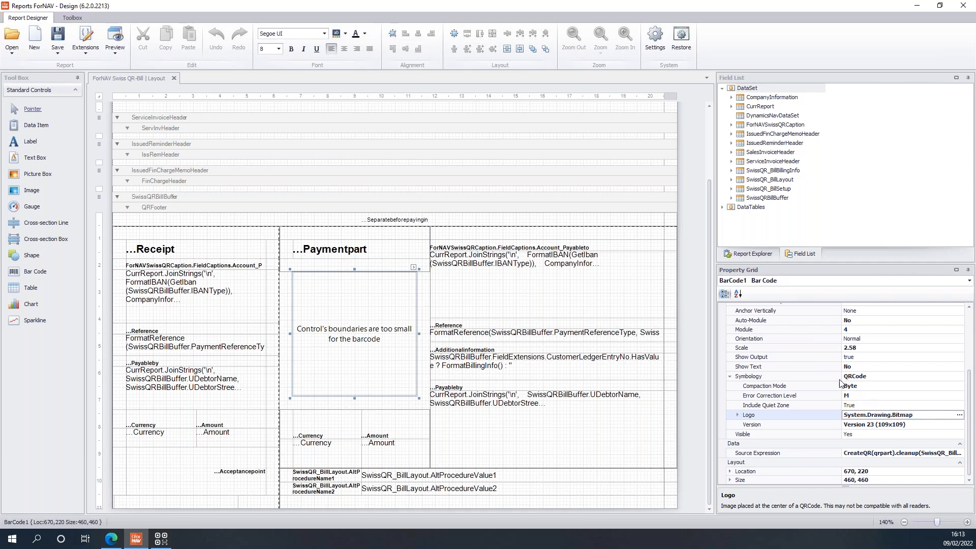
{"action": "left_click", "coordinate": [694, 291]}
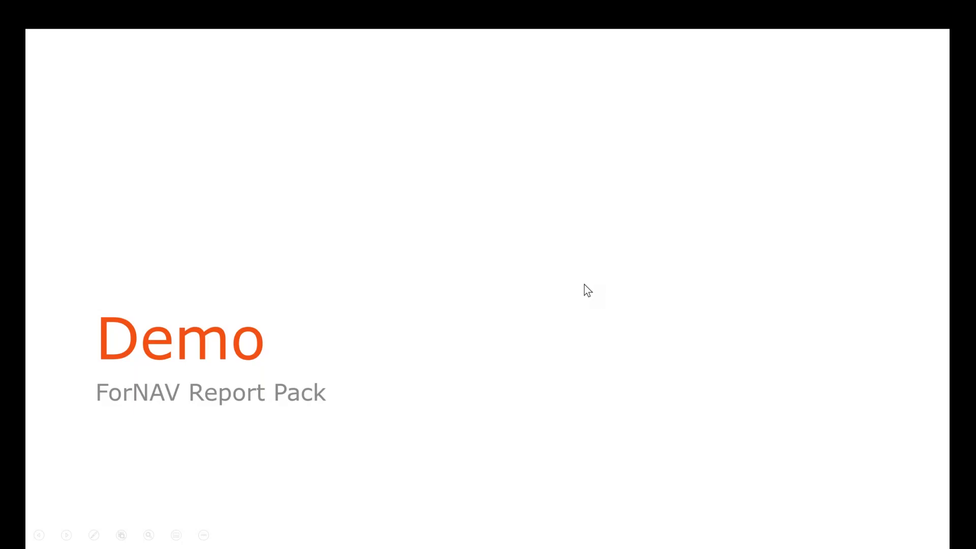
{"action": "left_click", "coordinate": [584, 284]}
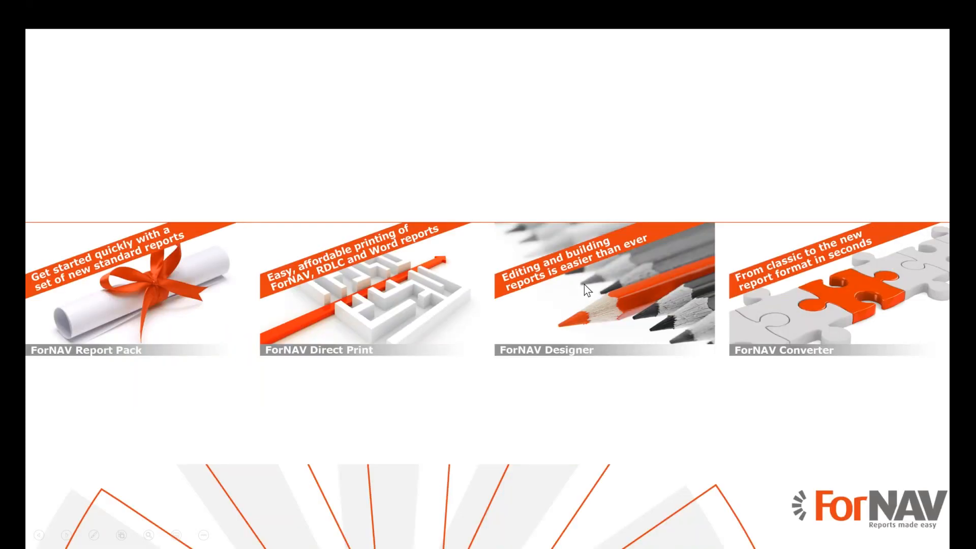
{"action": "key", "text": "Right"}
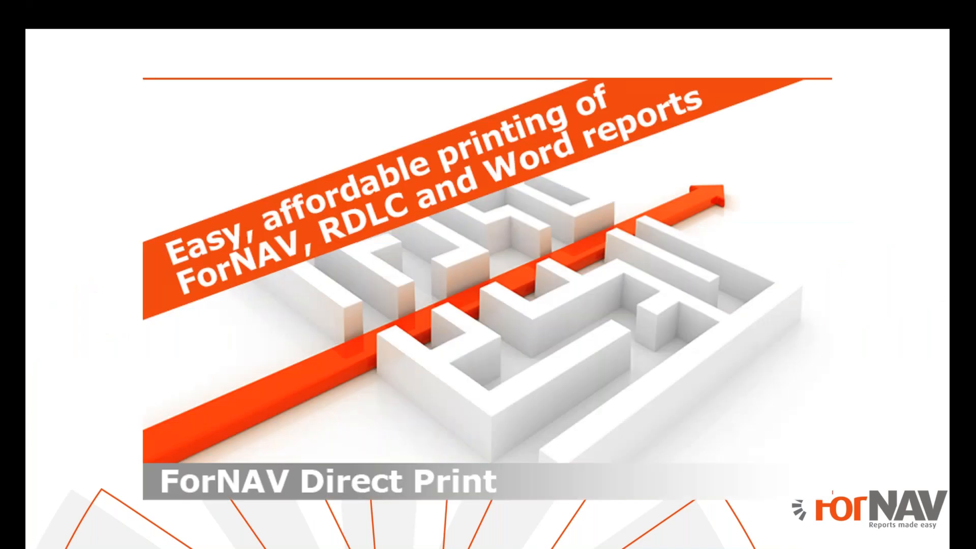
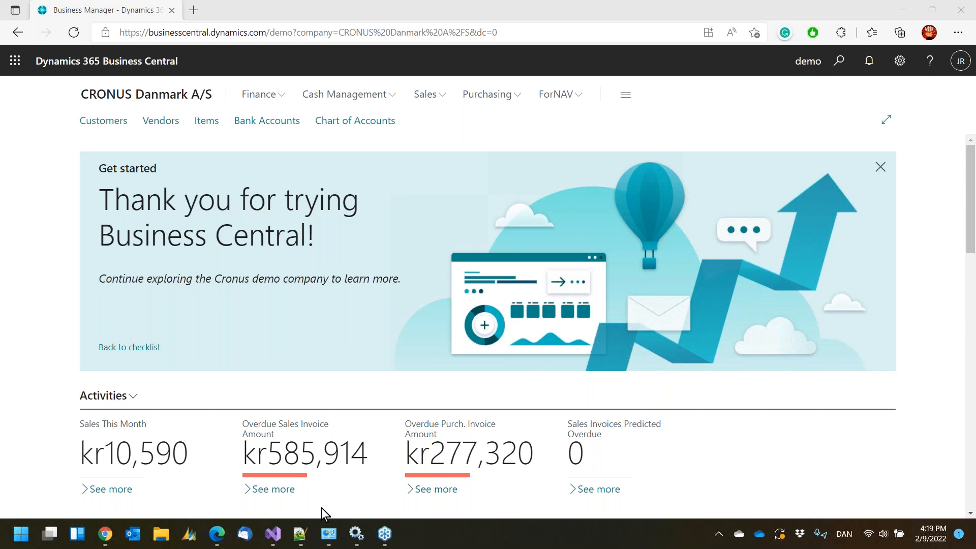
Check the Bullzip PDF Printer queue in Windows, return to Business Central and open the ForNAV Print Queue.
{"action": "left_click", "coordinate": [328, 534]}
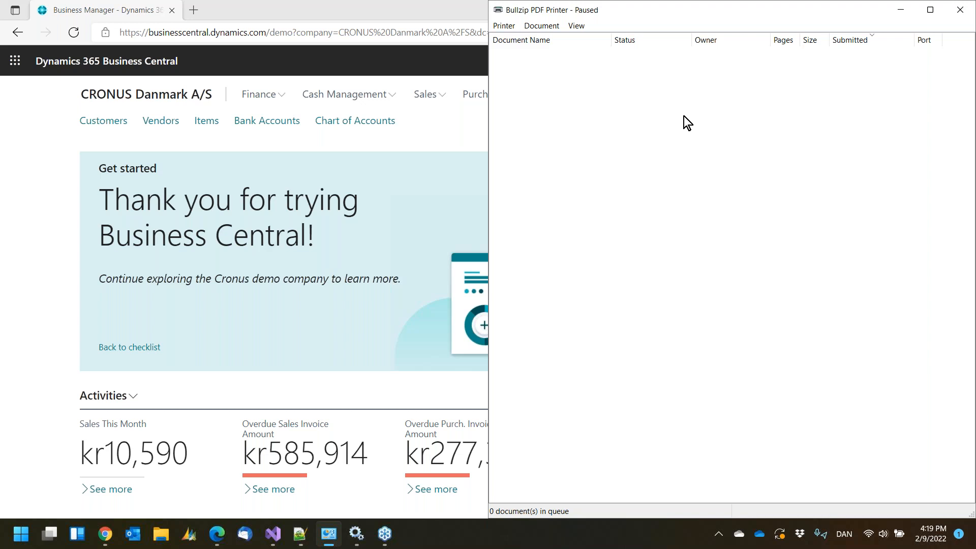
{"action": "left_click", "coordinate": [62, 243]}
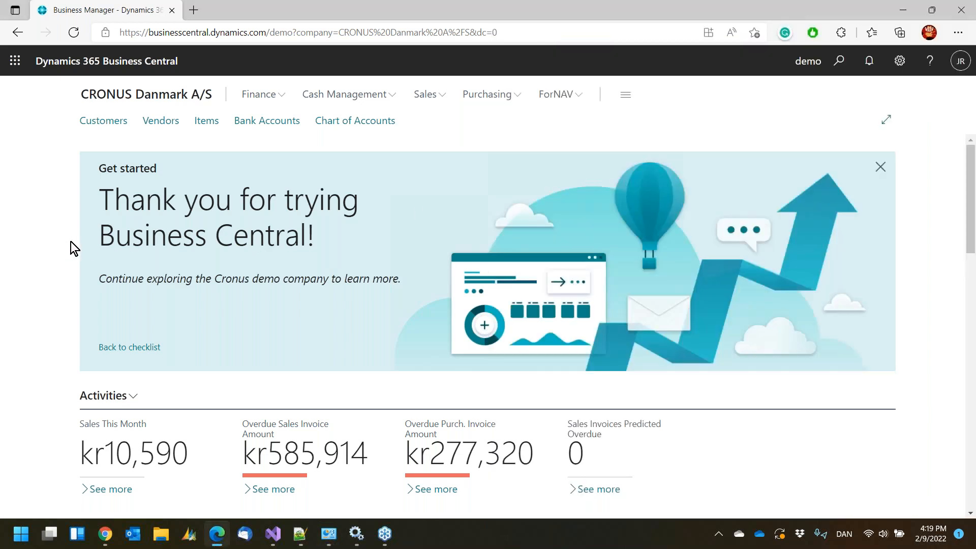
{"action": "key", "text": "alt+q"}
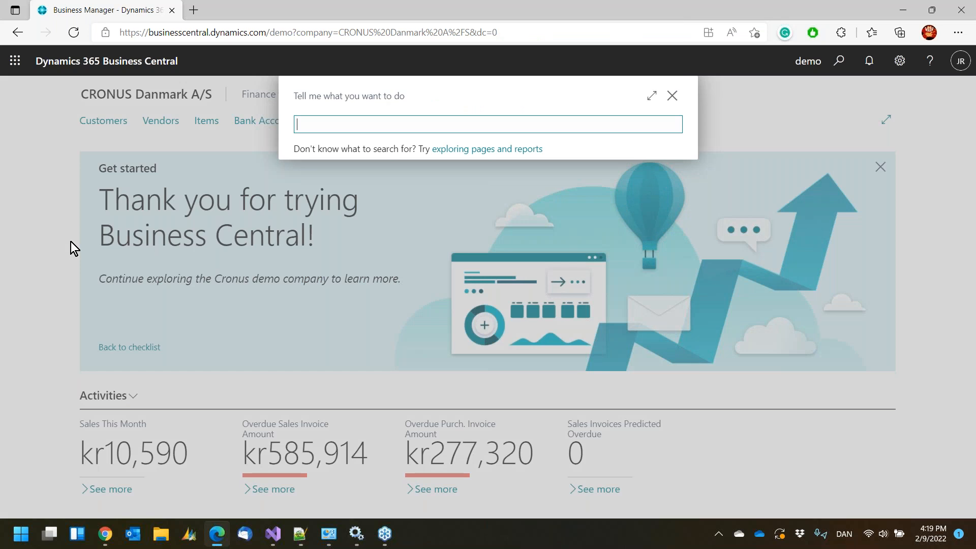
{"action": "type", "text": "print"}
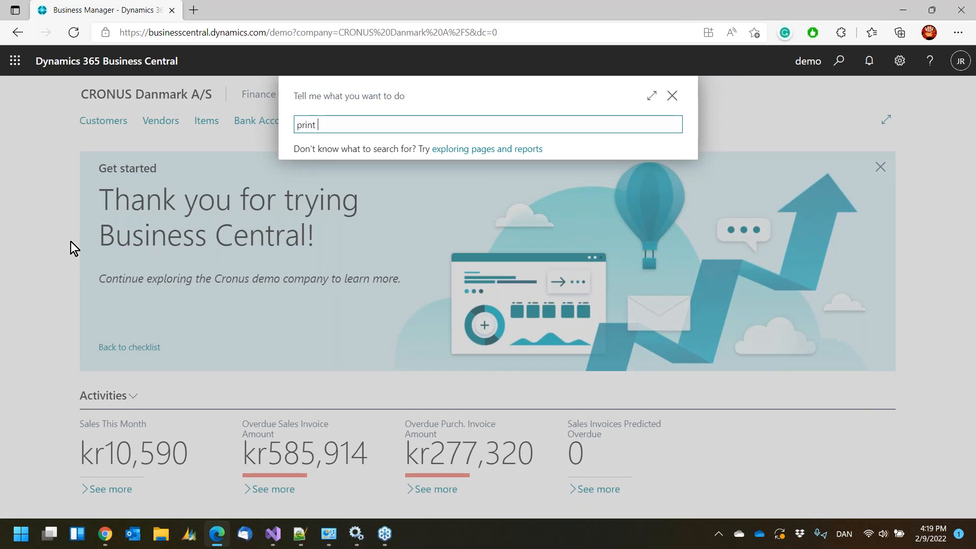
{"action": "type", "text": " que"}
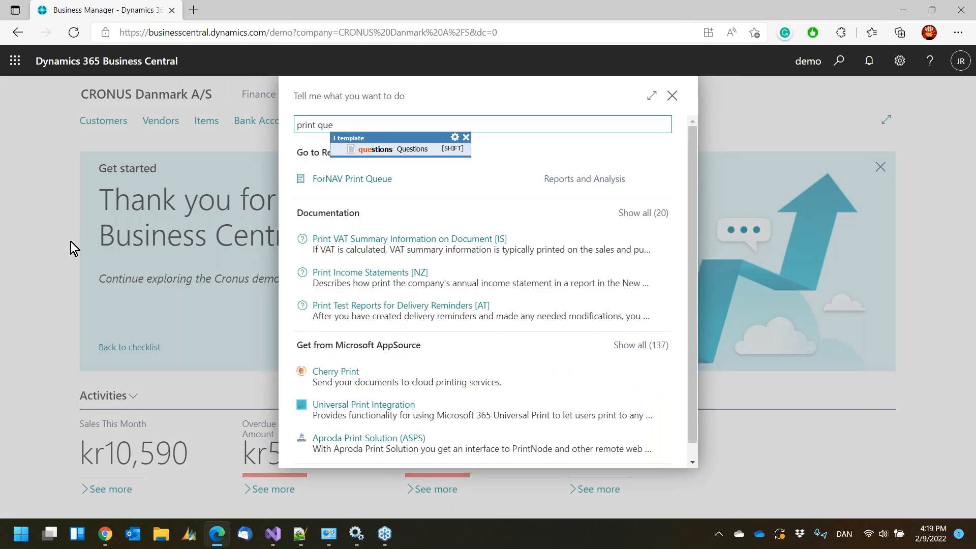
{"action": "left_click", "coordinate": [362, 180]}
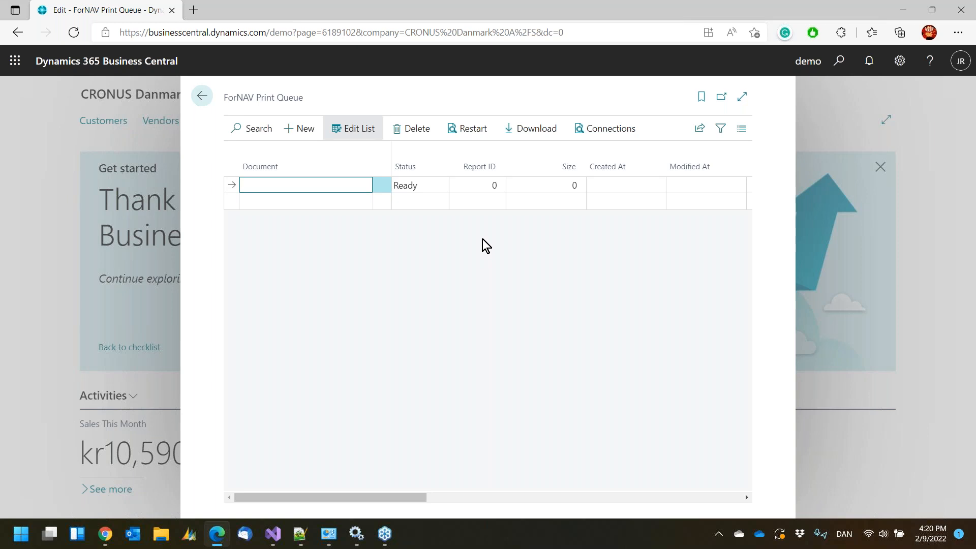
Search Business Central for "direct printer" and open the ForNAV Direct Printers list.
{"action": "key", "text": "alt+q"}
{"action": "type", "text": "direct pri"}
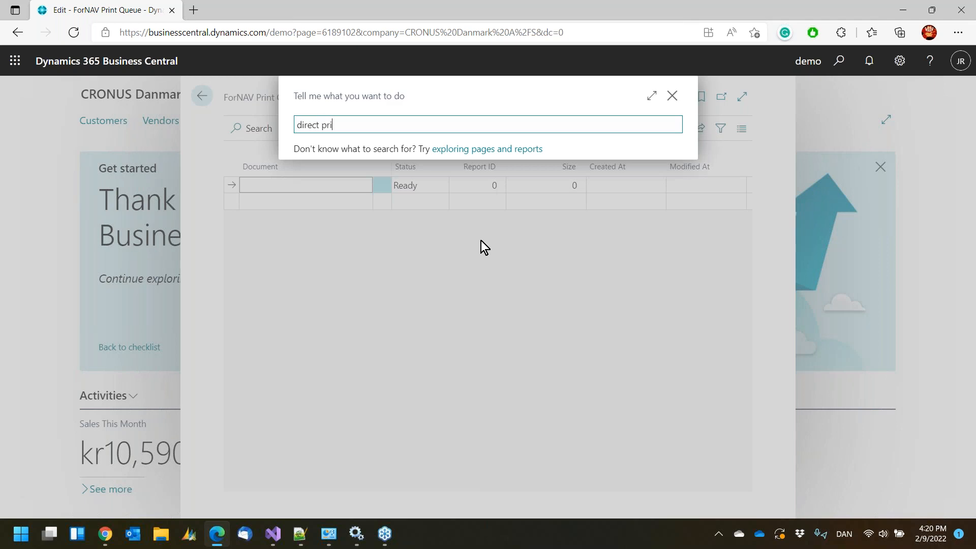
{"action": "type", "text": "nter"}
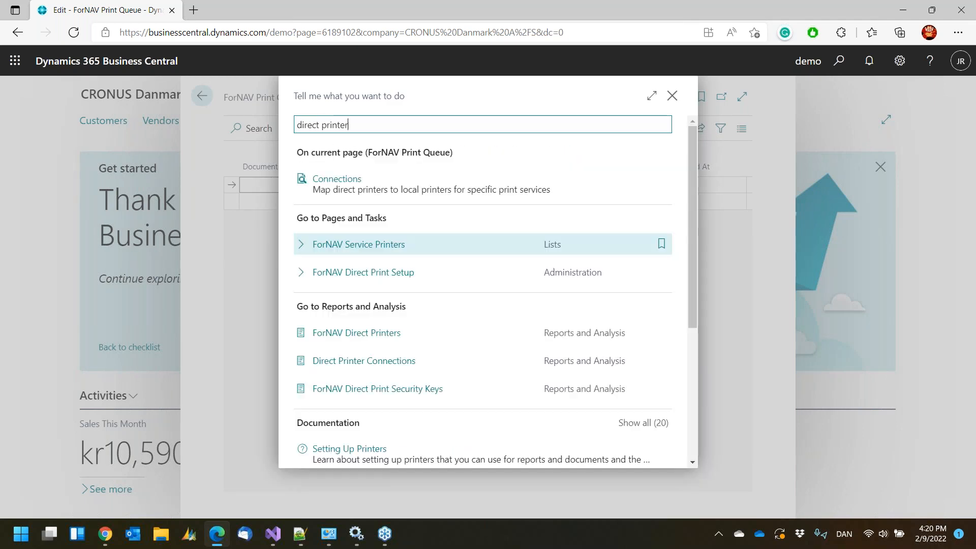
{"action": "left_click", "coordinate": [395, 335]}
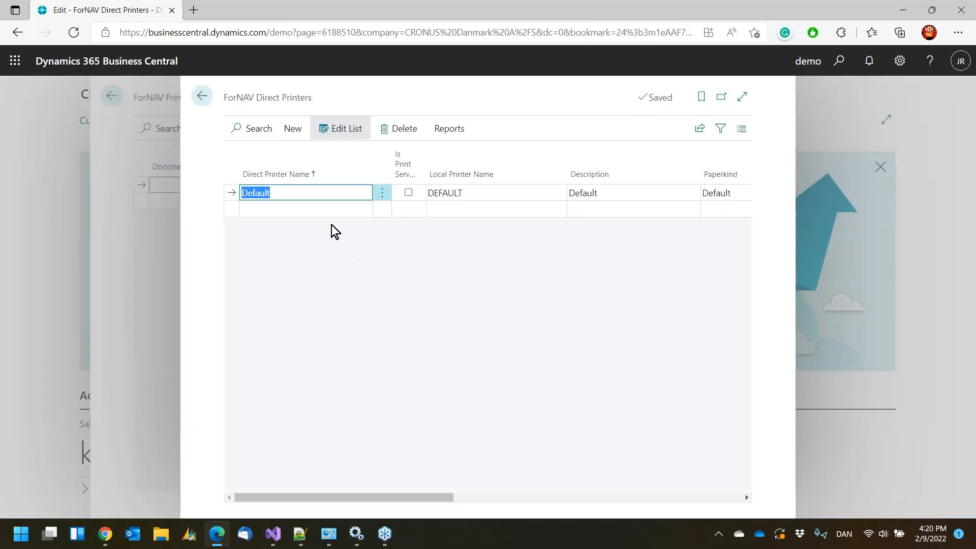
Add a direct printer named My PDF on a new line and mark it as a print service.
{"action": "left_click", "coordinate": [333, 211]}
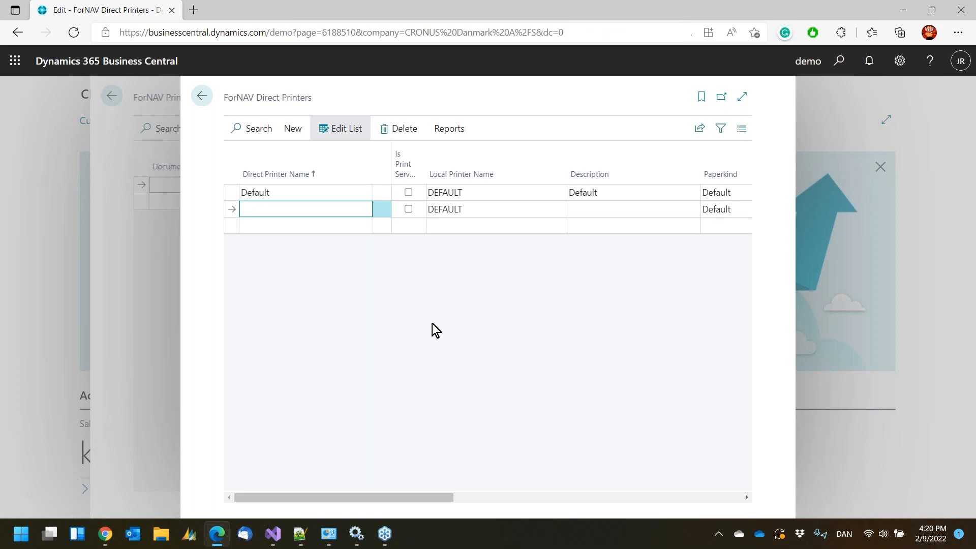
{"action": "type", "text": "My PDF"}
{"action": "key", "text": "Tab"}
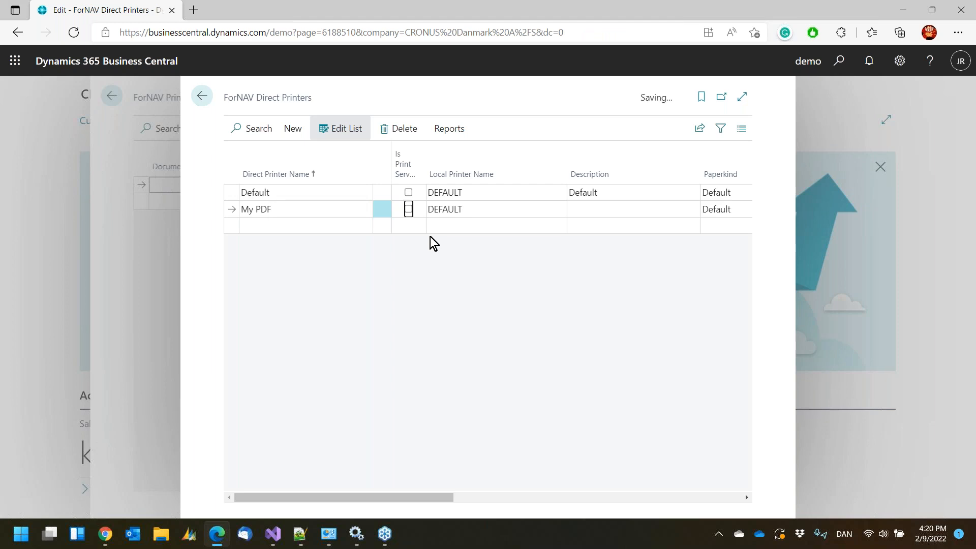
{"action": "left_click", "coordinate": [409, 213]}
Set the local printer of My PDF to Bullzip PDF Printer and leave the direct printers list.
{"action": "left_click", "coordinate": [494, 208]}
{"action": "left_click", "coordinate": [558, 212]}
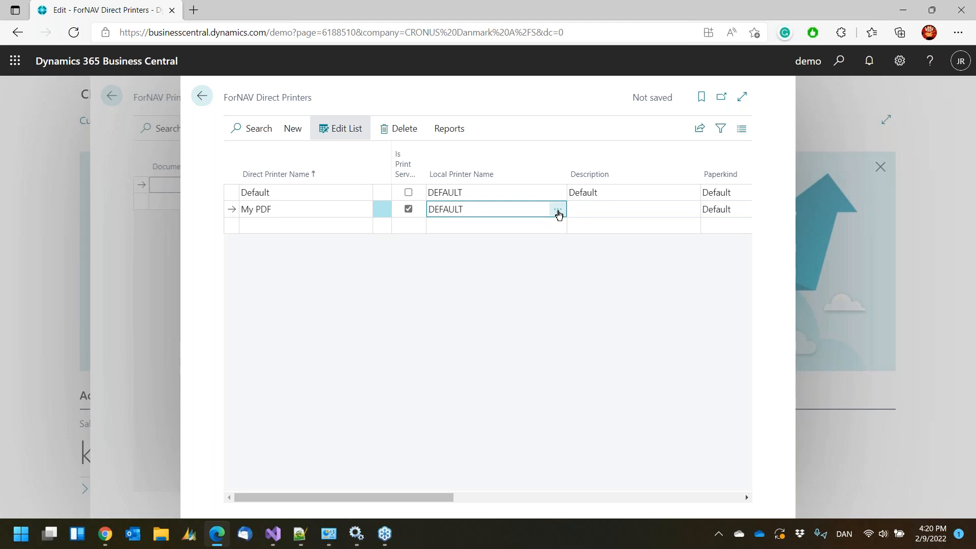
{"action": "left_click", "coordinate": [414, 275]}
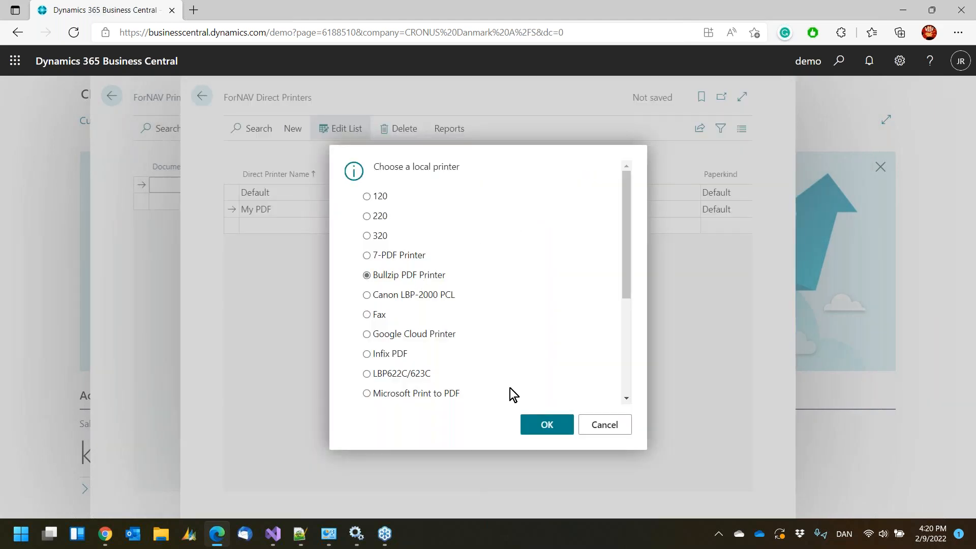
{"action": "left_click", "coordinate": [544, 423]}
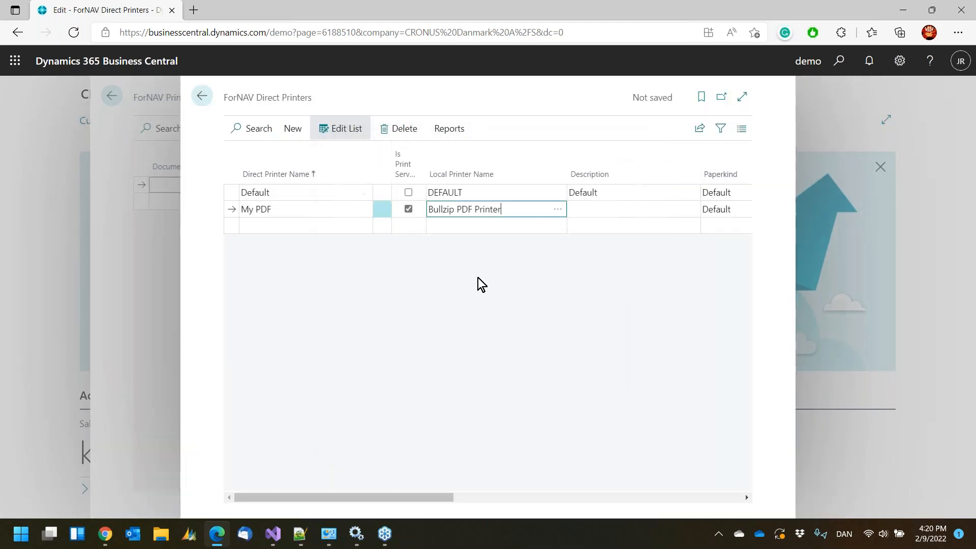
{"action": "left_click", "coordinate": [533, 196]}
{"action": "left_click", "coordinate": [515, 208]}
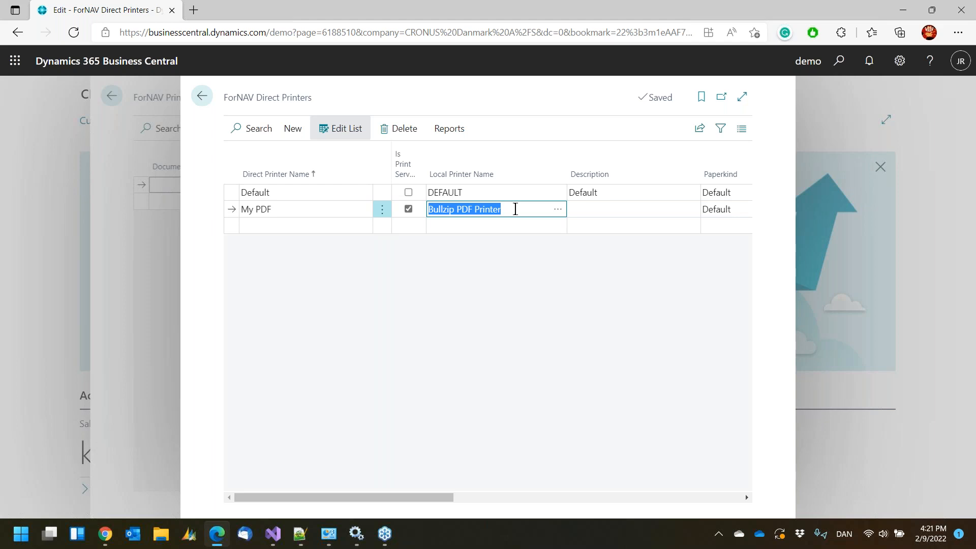
{"action": "left_click", "coordinate": [515, 208]}
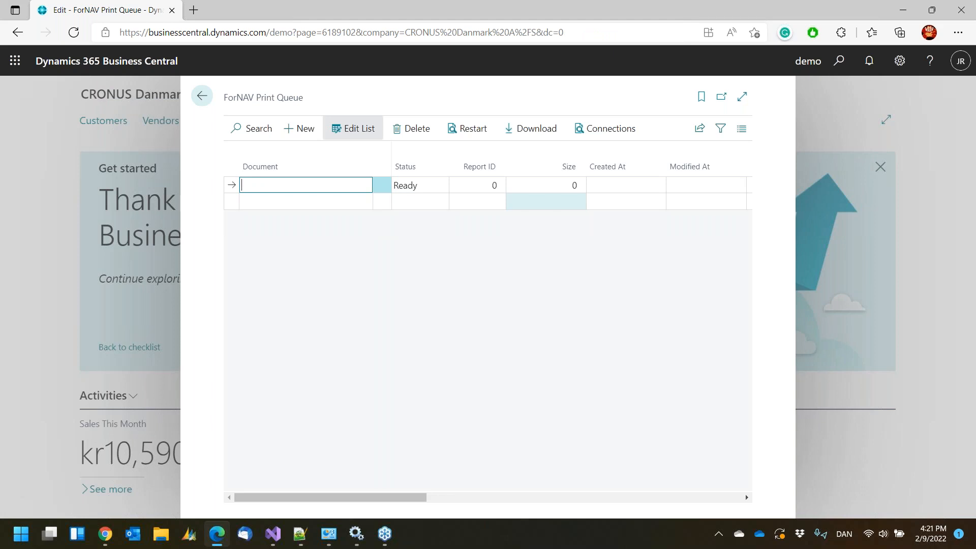
Search for "printer mana" and open the Printer Management page.
{"action": "key", "text": "alt+q"}
{"action": "type", "text": "printer mana"}
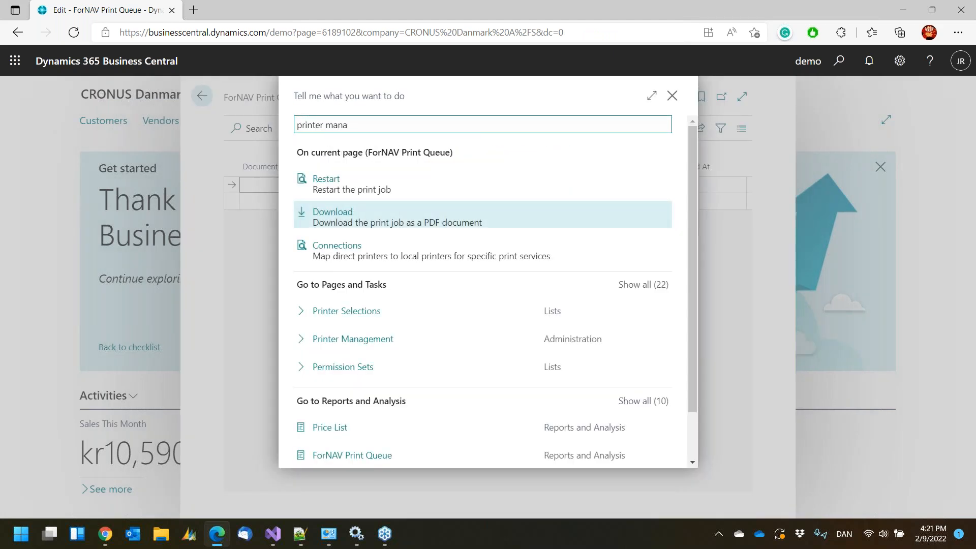
{"action": "left_click", "coordinate": [356, 185]}
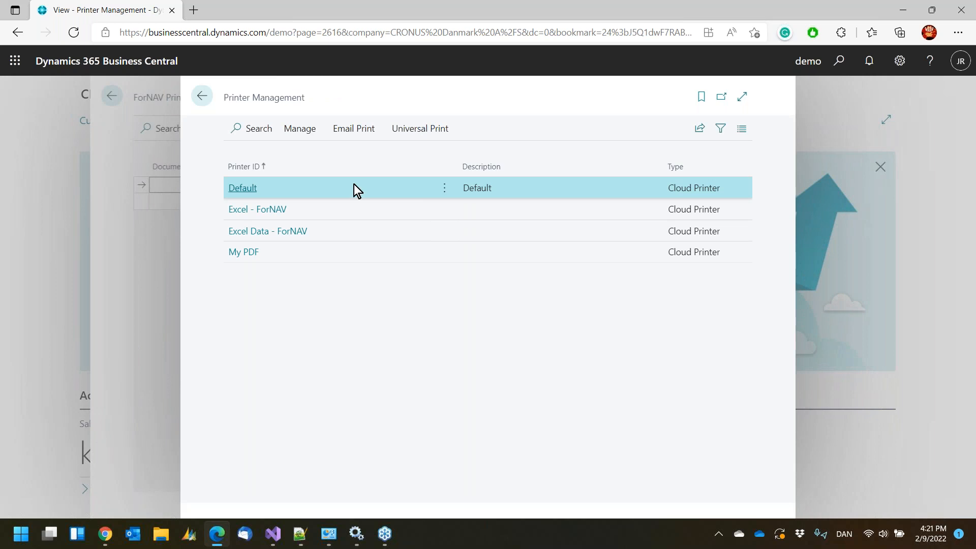
Set My PDF as my default printer and return to the ForNAV Print Queue.
{"action": "left_click", "coordinate": [305, 260]}
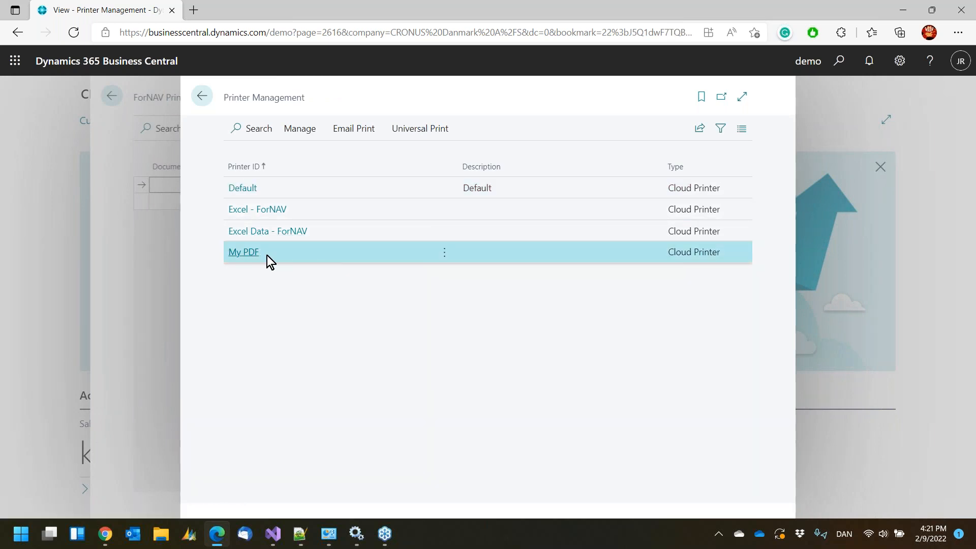
{"action": "left_click", "coordinate": [298, 131]}
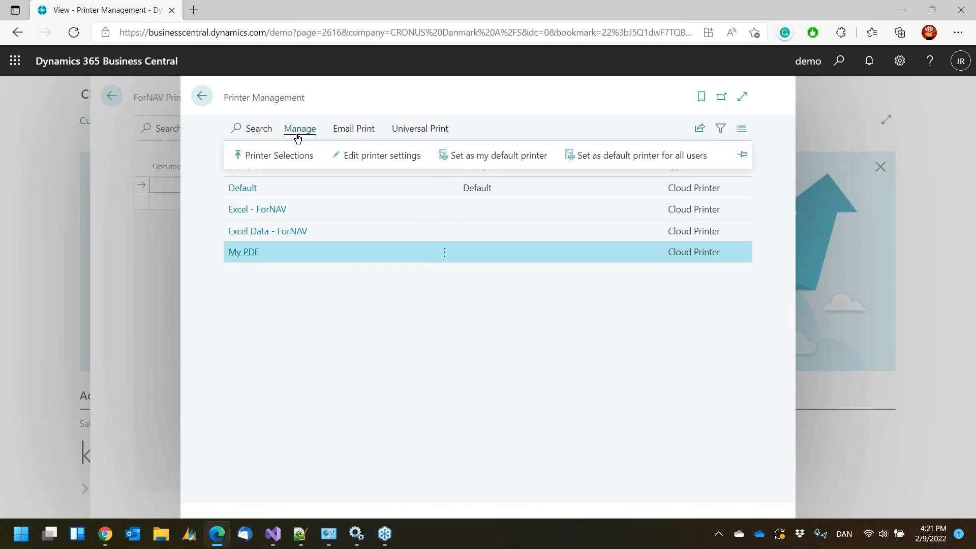
{"action": "left_click", "coordinate": [482, 159]}
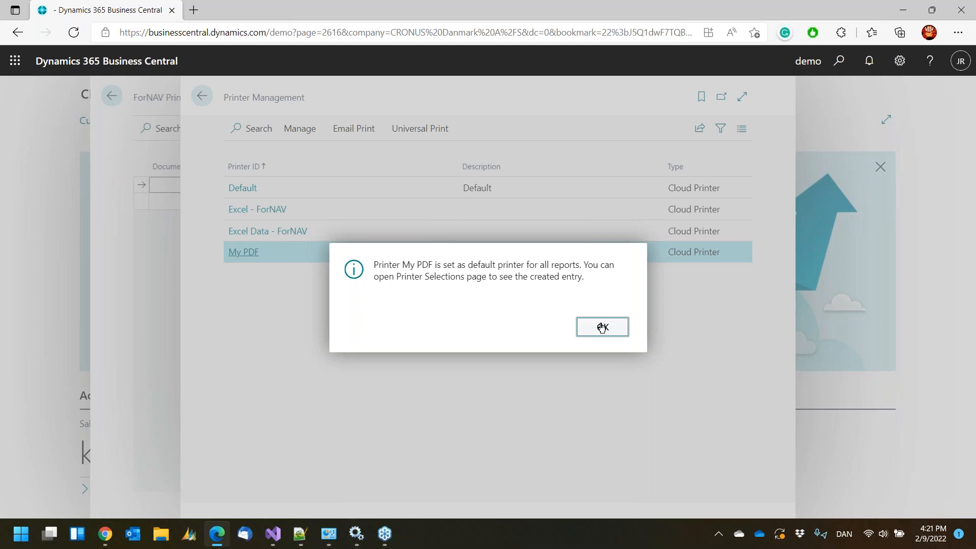
{"action": "left_click", "coordinate": [602, 327]}
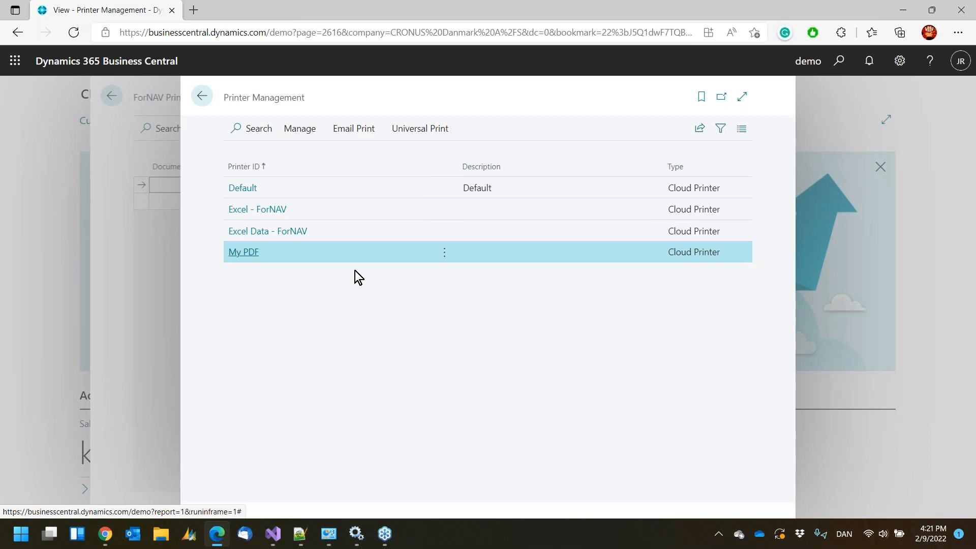
{"action": "left_click", "coordinate": [202, 96]}
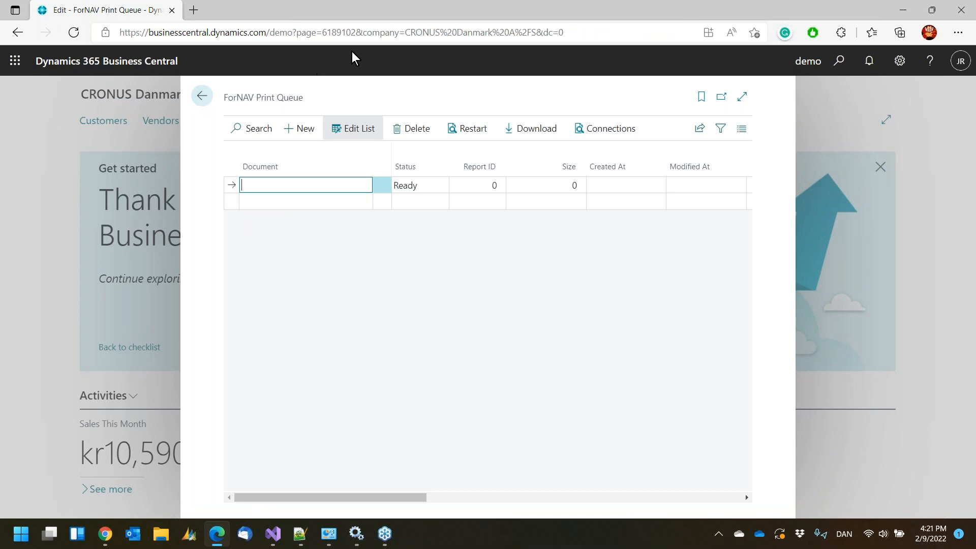
Run the Chart of Accounts report through the page address with report=1 and print it to My PDF.
{"action": "left_click_drag", "start_coordinate": [296, 36], "coordinate": [592, 38]}
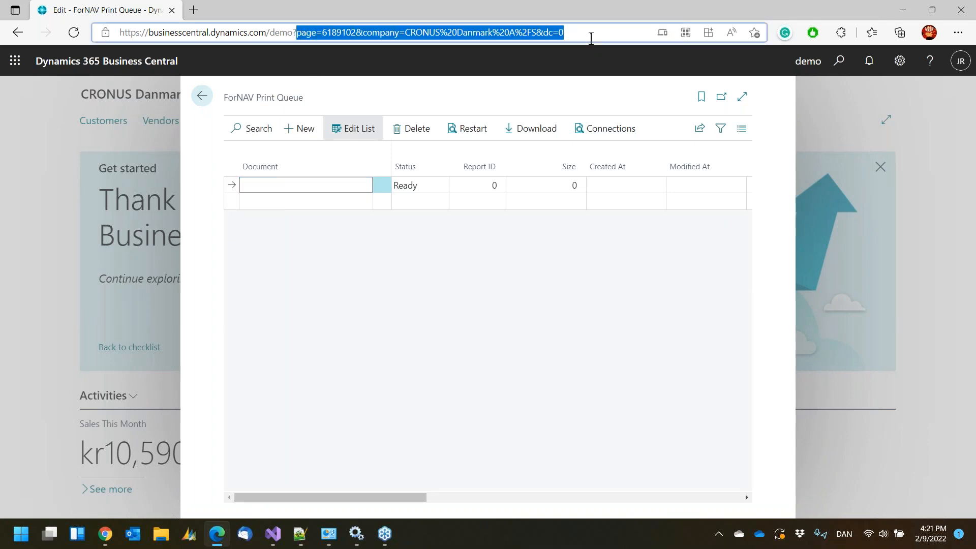
{"action": "key", "text": "BackSpace"}
{"action": "type", "text": "re"}
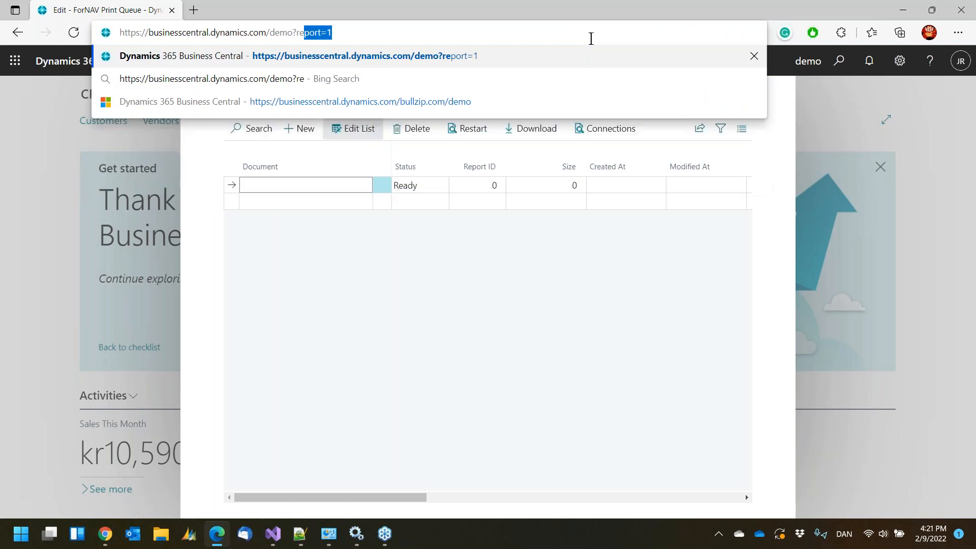
{"action": "key", "text": "Return"}
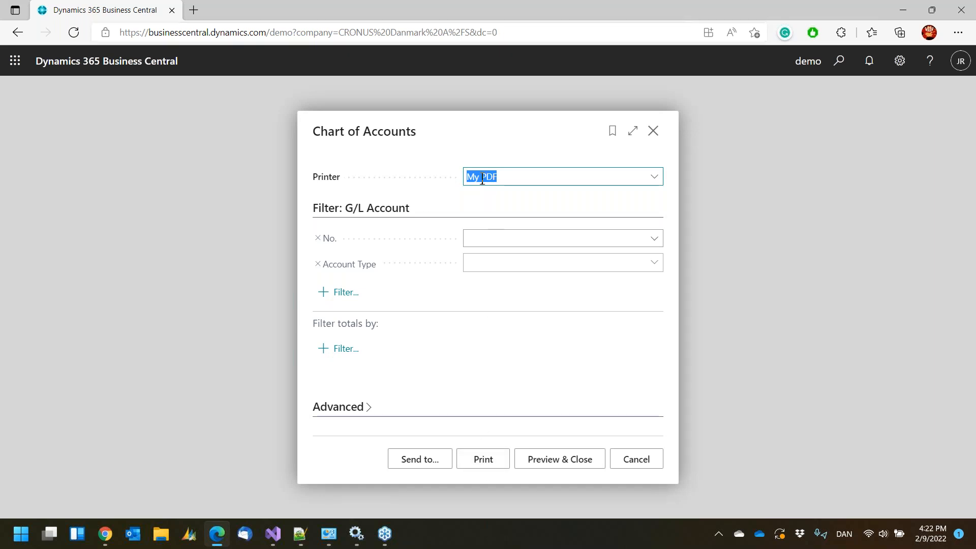
{"action": "left_click", "coordinate": [483, 457]}
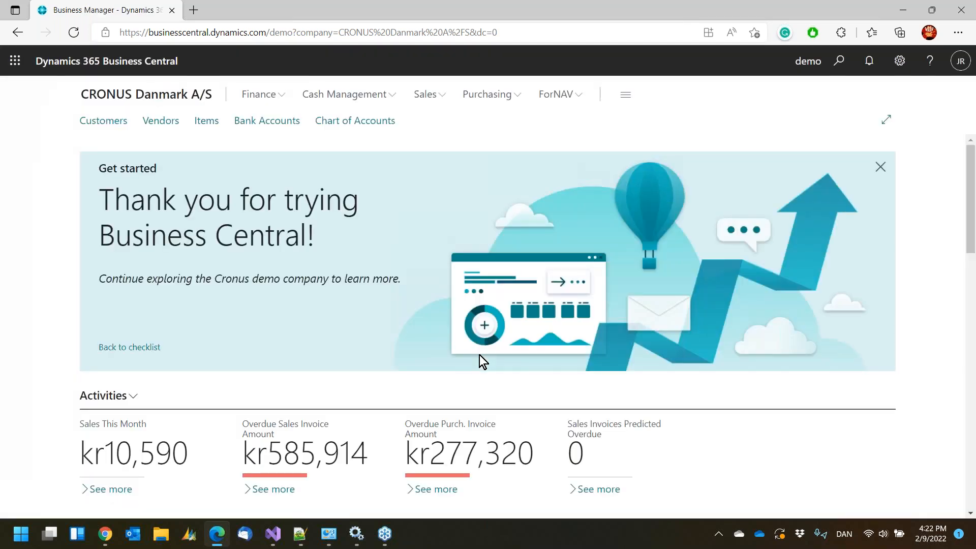
Check the Chart of Accounts job in the Bullzip PDF Printer queue and place the browser side by side with it.
{"action": "left_click", "coordinate": [329, 533]}
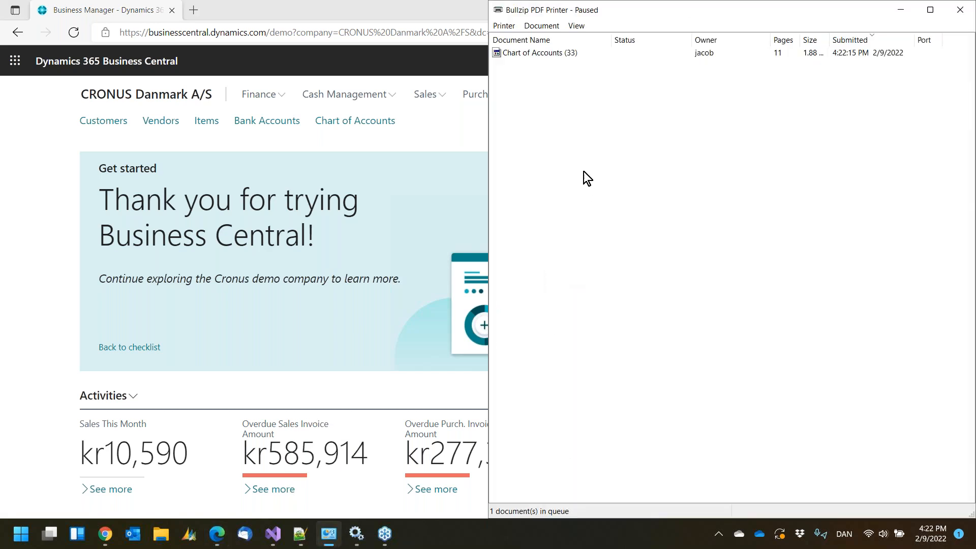
{"action": "left_click", "coordinate": [543, 54]}
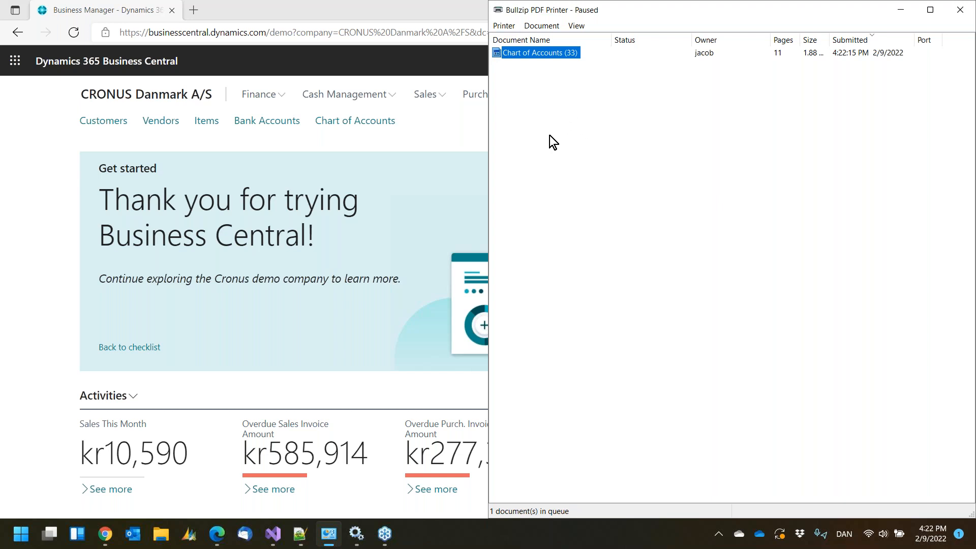
{"action": "double_click", "coordinate": [395, 6]}
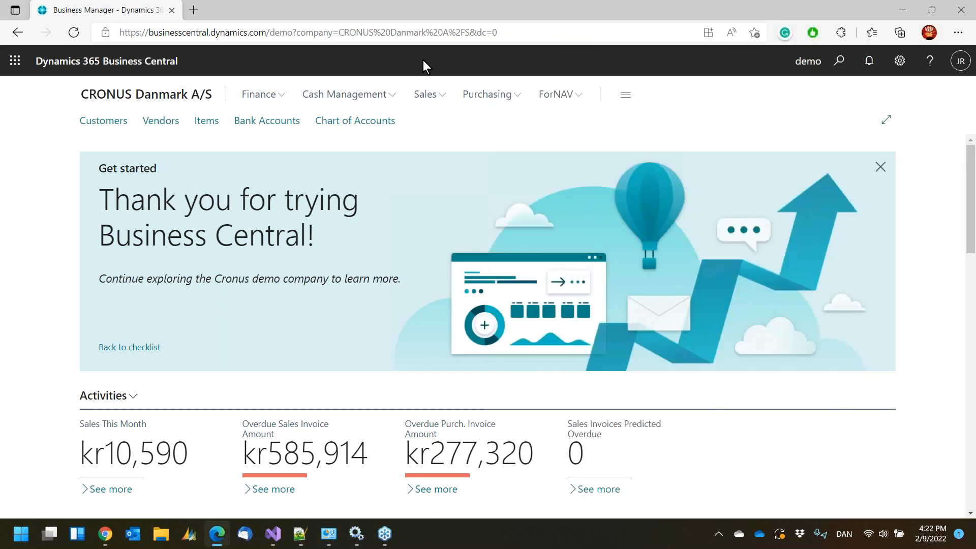
{"action": "key", "text": "super+Left"}
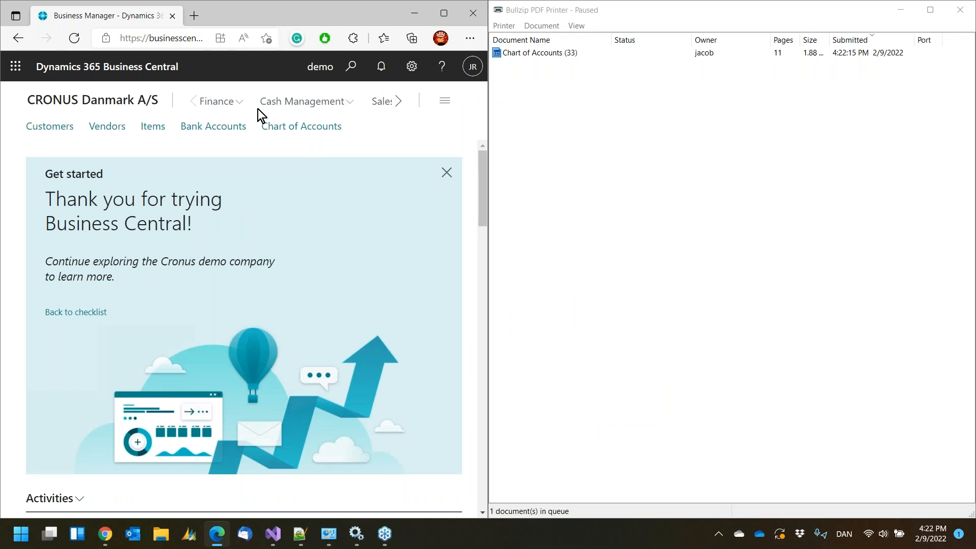
Run the report again by replacing the address parameters with report=1, and print the Chart of Accounts to My PDF a second time.
{"action": "left_click", "coordinate": [152, 38]}
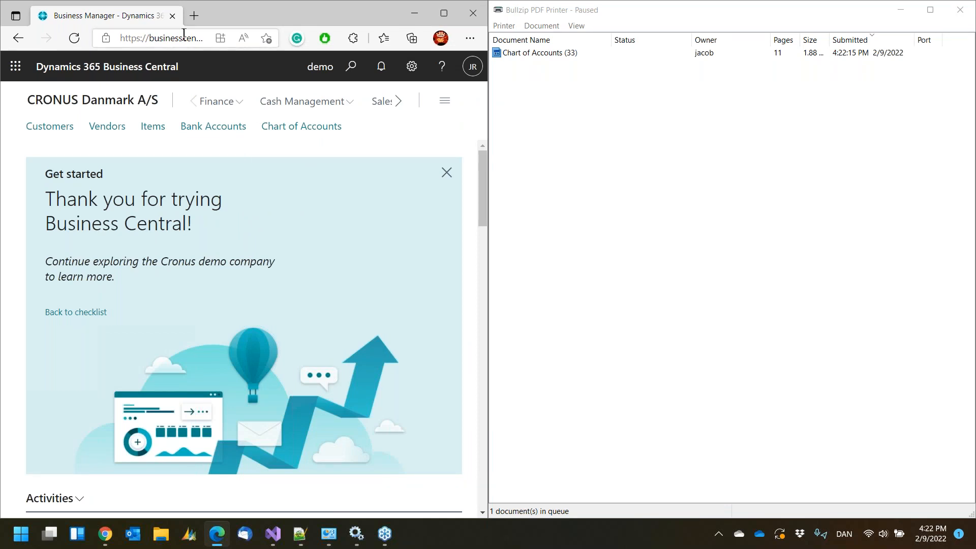
{"action": "key", "text": "End"}
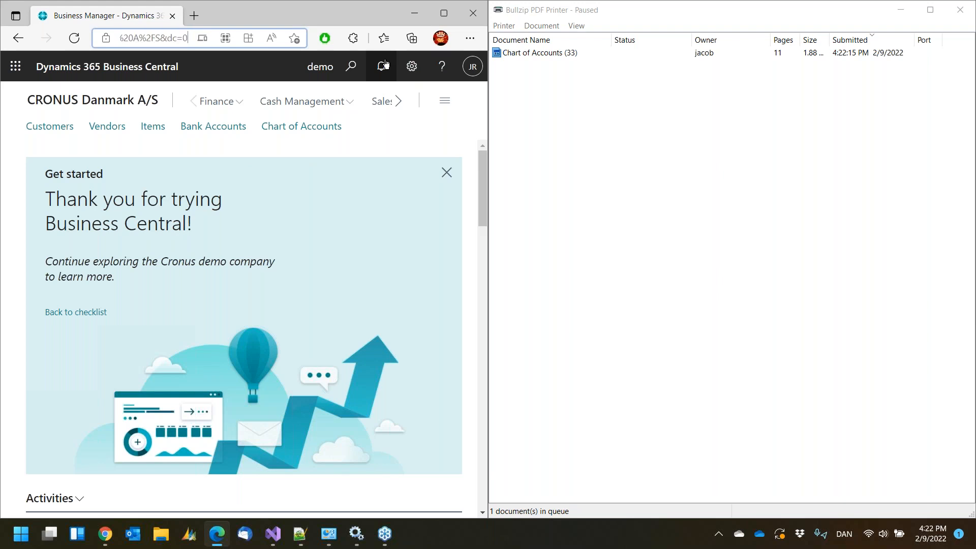
{"action": "key", "text": "ctrl+shift+Left"}
{"action": "key", "text": "ctrl+shift+Left"}
{"action": "key", "text": "ctrl+shift+Left"}
{"action": "key", "text": "ctrl+shift+Left"}
{"action": "key", "text": "ctrl+shift+Left"}
{"action": "key", "text": "ctrl+shift+Left"}
{"action": "key", "text": "ctrl+shift+Left"}
{"action": "key", "text": "ctrl+shift+Left"}
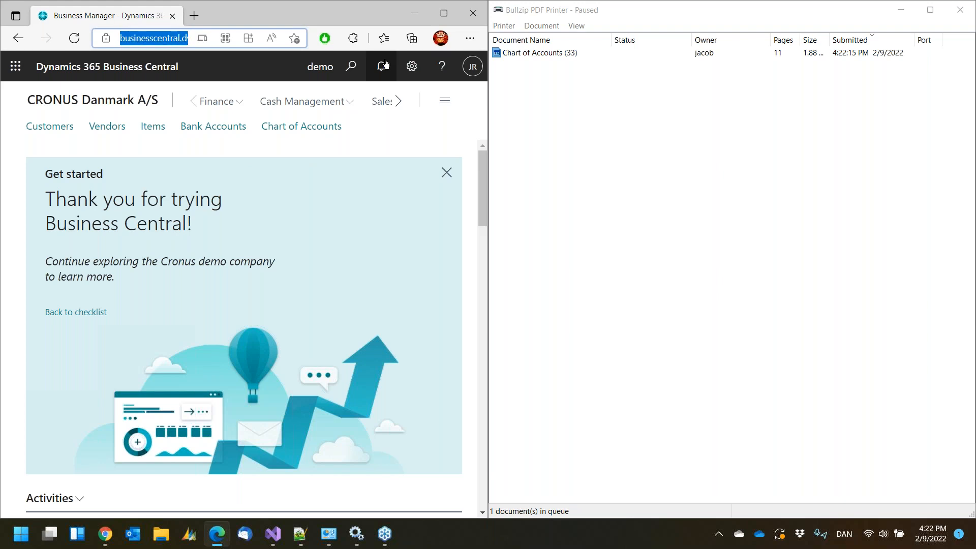
{"action": "key", "text": "ctrl+shift+Right"}
{"action": "key", "text": "ctrl+shift+Right"}
{"action": "key", "text": "ctrl+shift+Right"}
{"action": "key", "text": "ctrl+shift+Right"}
{"action": "key", "text": "ctrl+shift+Right"}
{"action": "key", "text": "ctrl+shift+Right"}
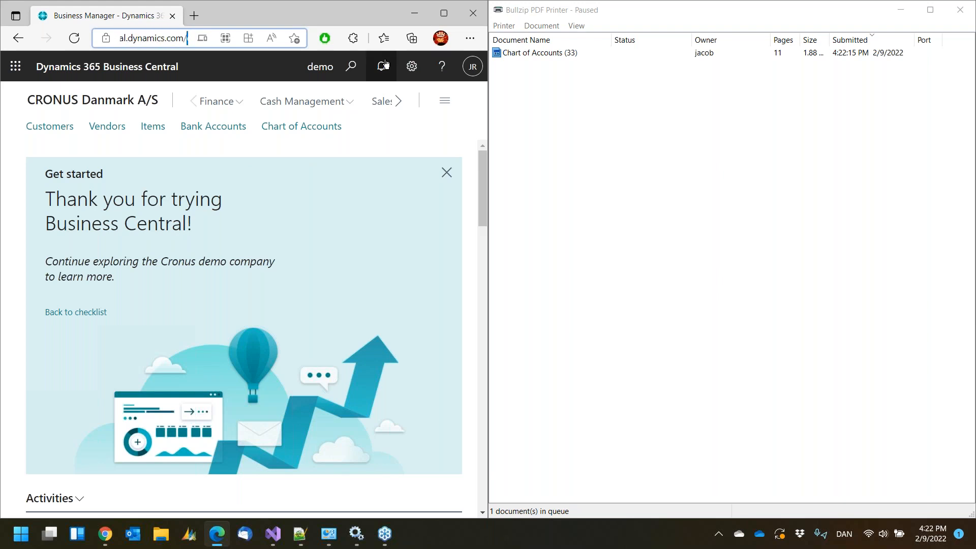
{"action": "key", "text": "ctrl+shift+Right"}
{"action": "type", "text": "repo"}
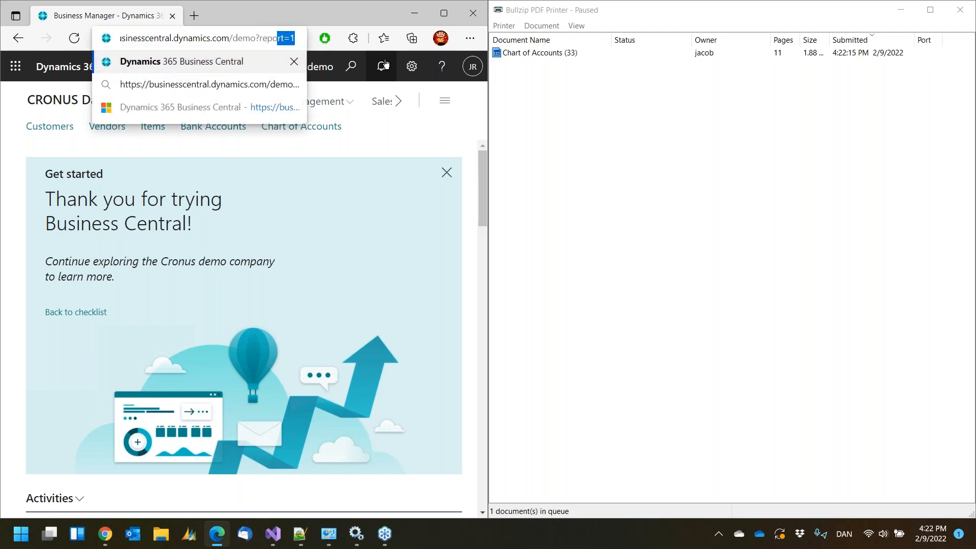
{"action": "key", "text": "Return"}
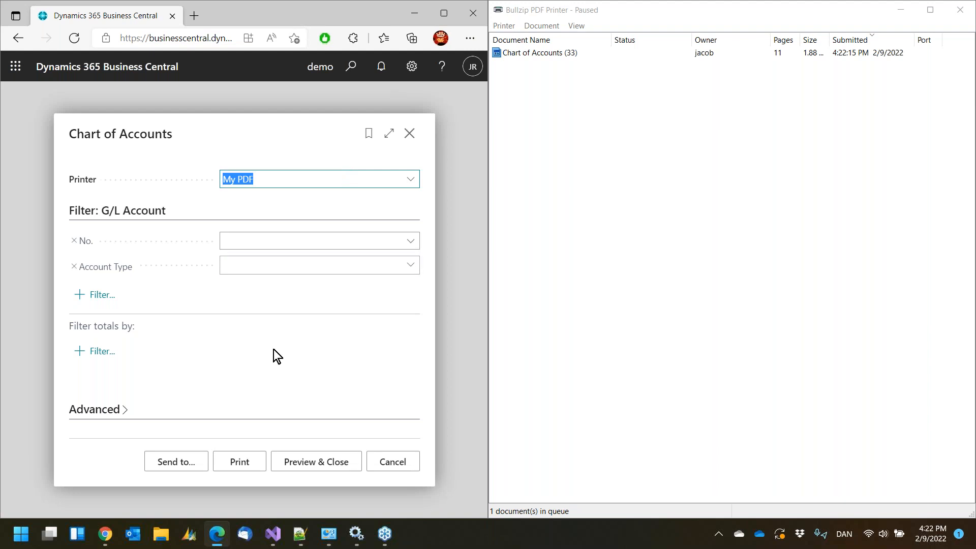
{"action": "left_click", "coordinate": [239, 461]}
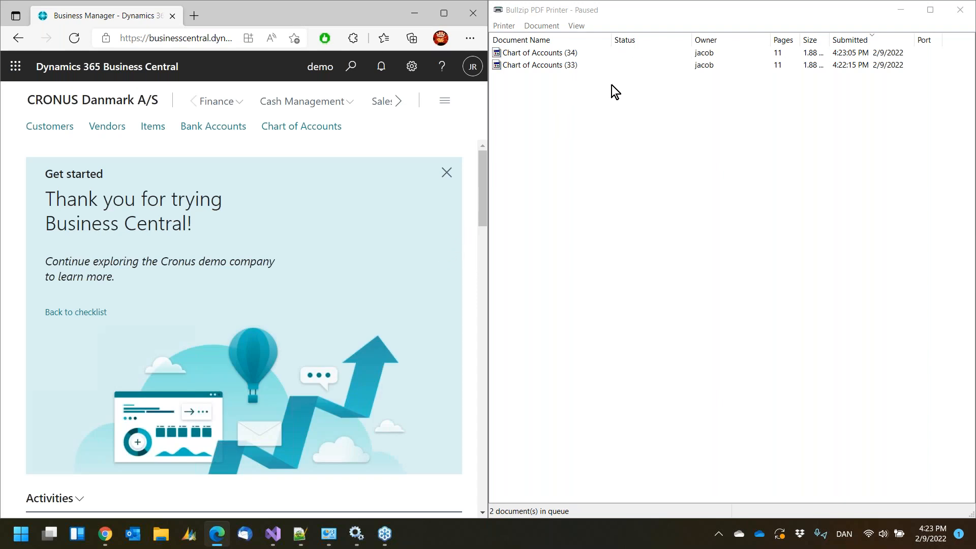
Maximize the browser, search for "print" and open the ForNAV Print Queue.
{"action": "left_click", "coordinate": [446, 11]}
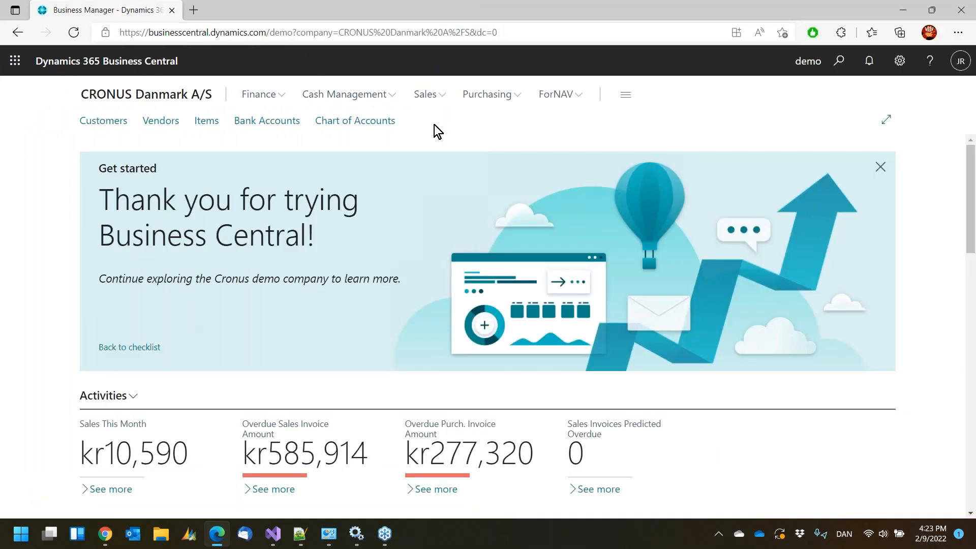
{"action": "key", "text": "alt+q"}
{"action": "type", "text": "print"}
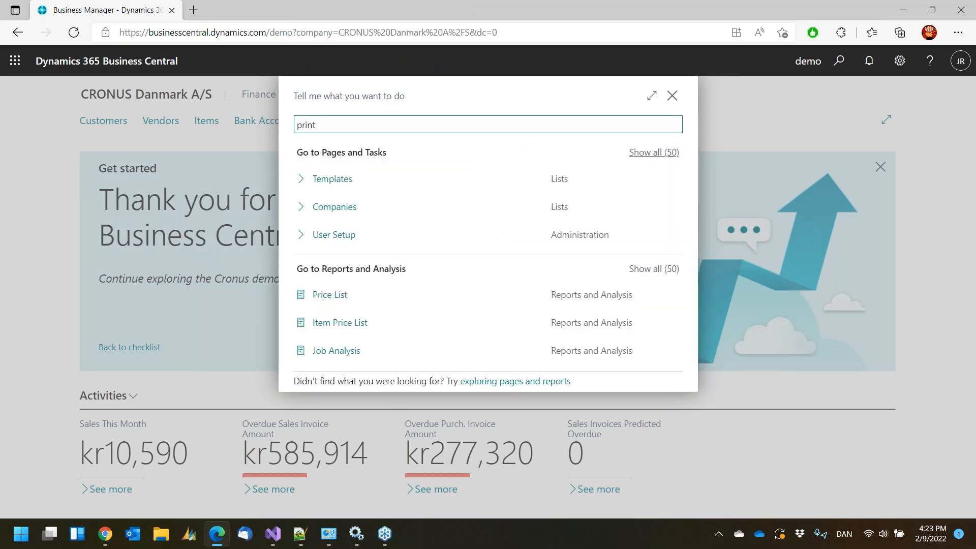
{"action": "key", "text": "Tab"}
{"action": "key", "text": "Down"}
{"action": "key", "text": "Down"}
{"action": "key", "text": "Down"}
{"action": "key", "text": "Down"}
{"action": "key", "text": "Down"}
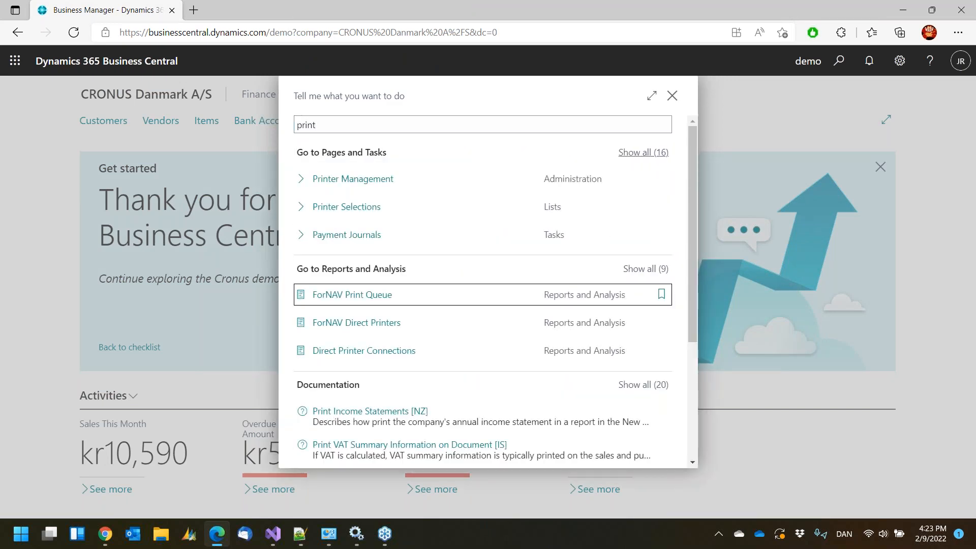
{"action": "key", "text": "Return"}
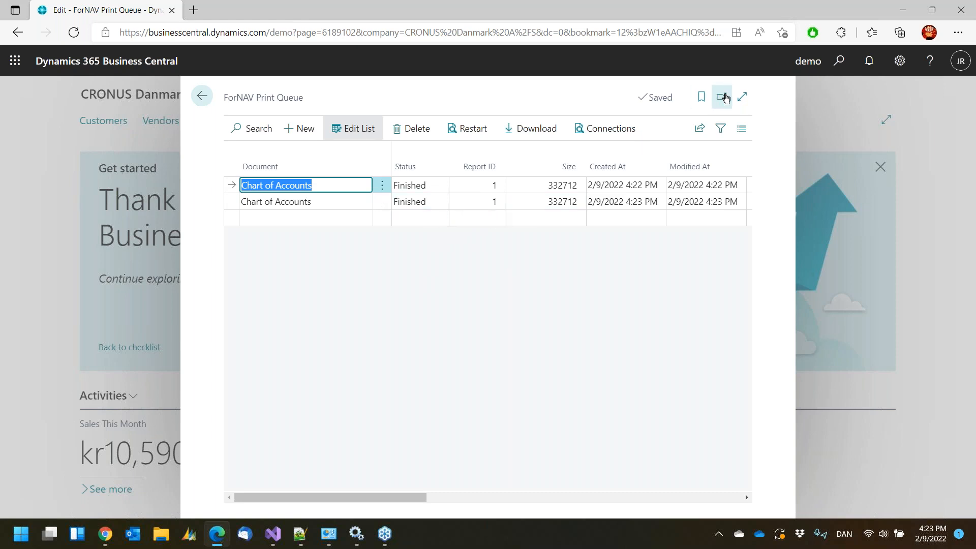
Expand the print queue page and examine the printer, service and message columns of the print jobs.
{"action": "left_click", "coordinate": [742, 97]}
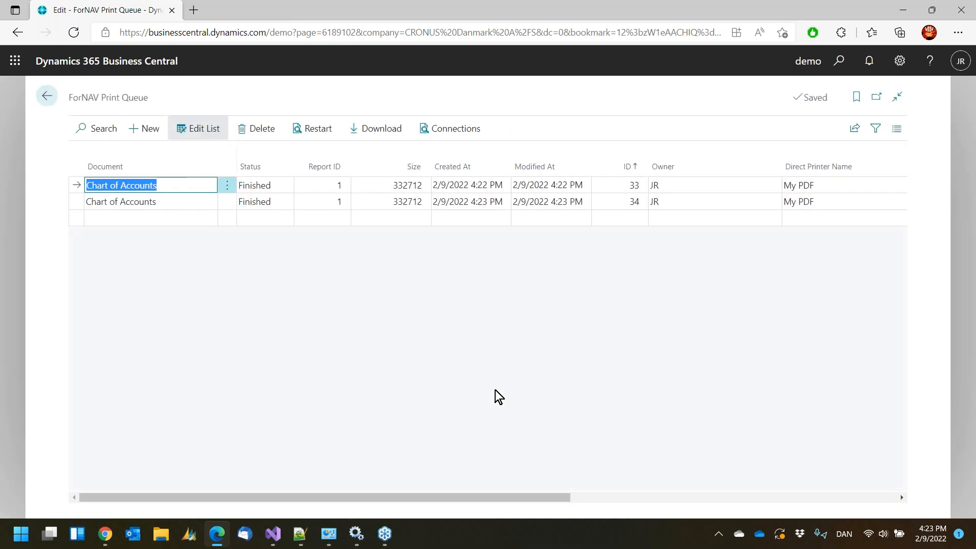
{"action": "left_click_drag", "start_coordinate": [504, 496], "coordinate": [794, 501]}
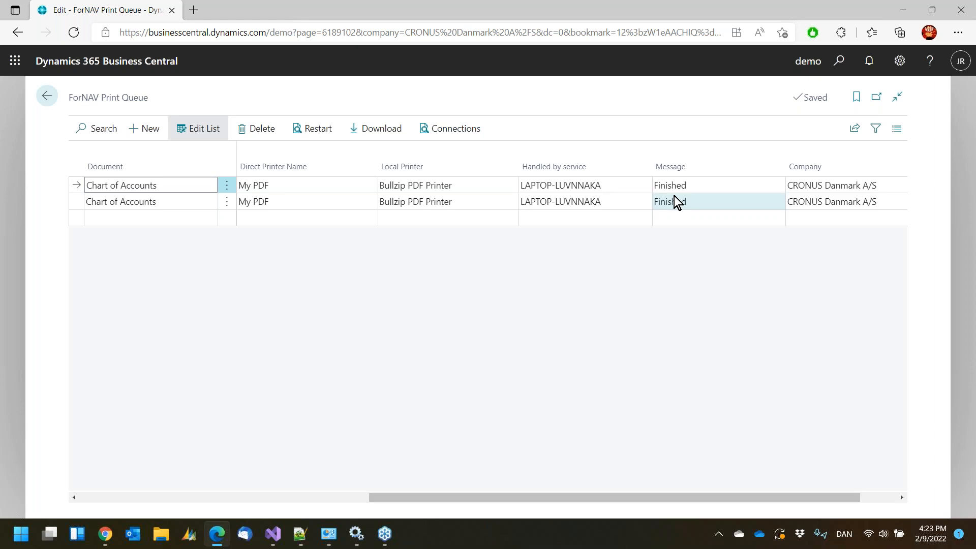
{"action": "left_click_drag", "start_coordinate": [623, 497], "coordinate": [363, 505]}
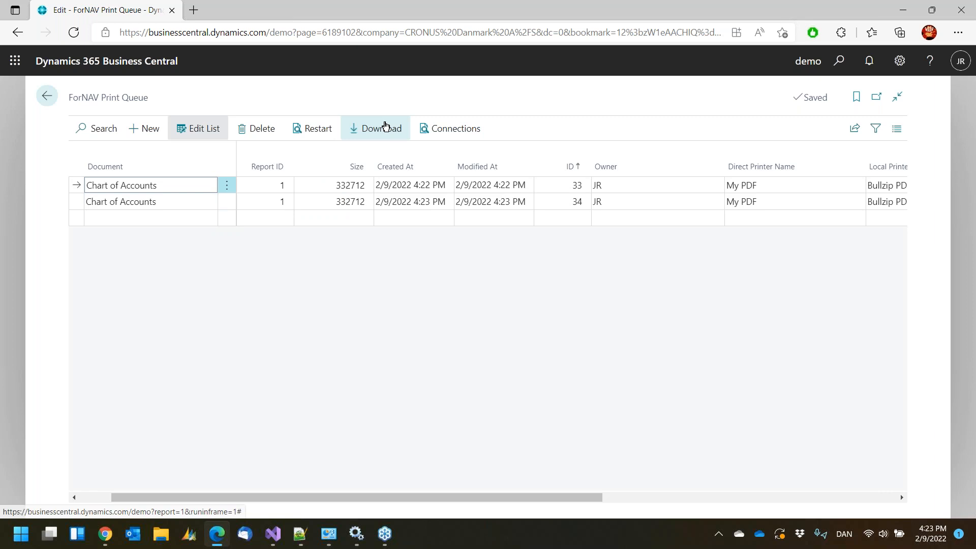
Download the first Chart of Accounts print job, look through its PDF pages and close the viewer.
{"action": "left_click", "coordinate": [386, 129]}
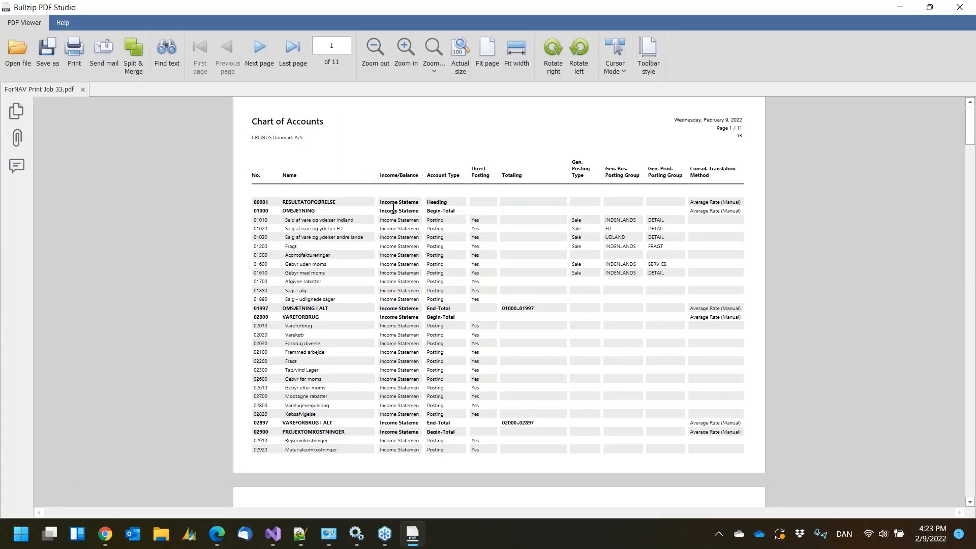
{"action": "scroll", "coordinate": [485, 267], "scroll_direction": "down", "scroll_amount": 10}
{"action": "scroll", "coordinate": [484, 267], "scroll_direction": "down", "scroll_amount": 12}
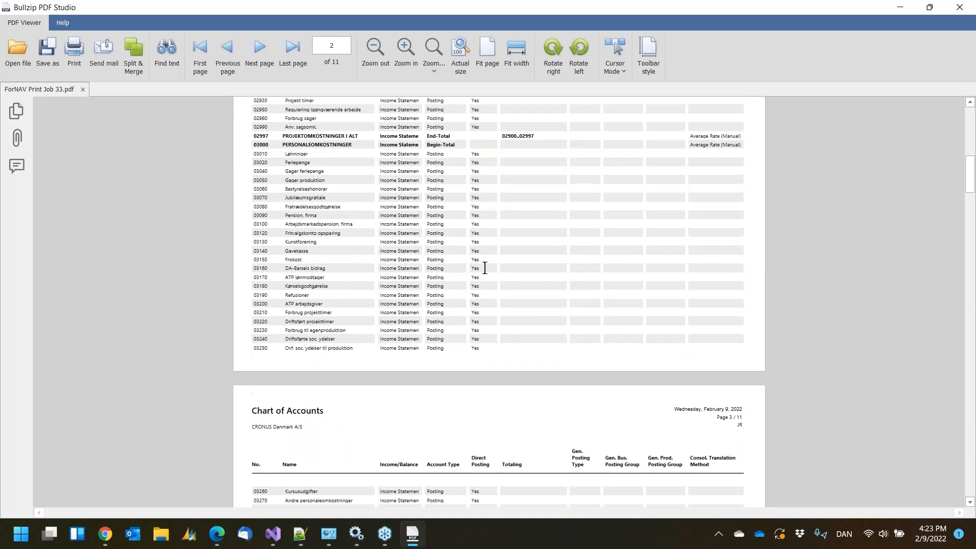
{"action": "scroll", "coordinate": [484, 268], "scroll_direction": "down", "scroll_amount": 1}
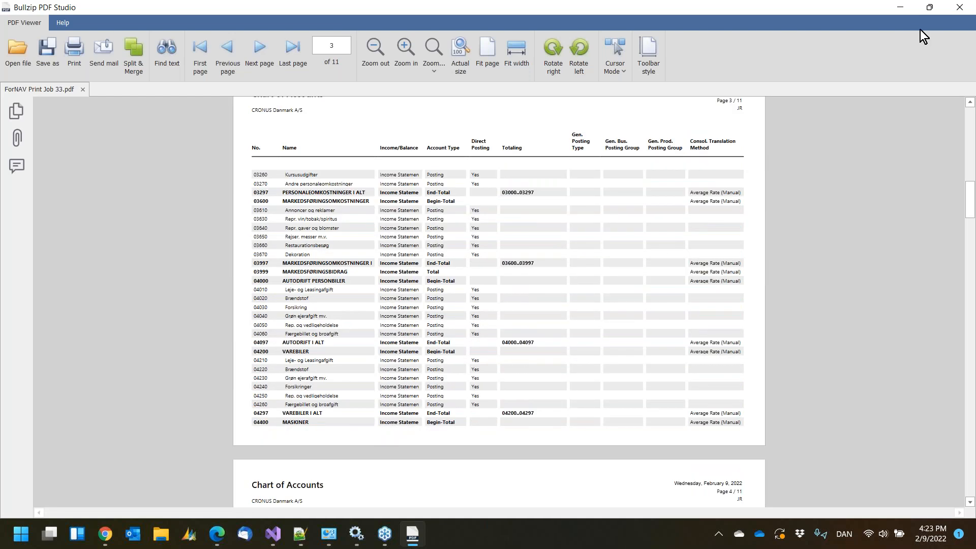
{"action": "left_click", "coordinate": [962, 9]}
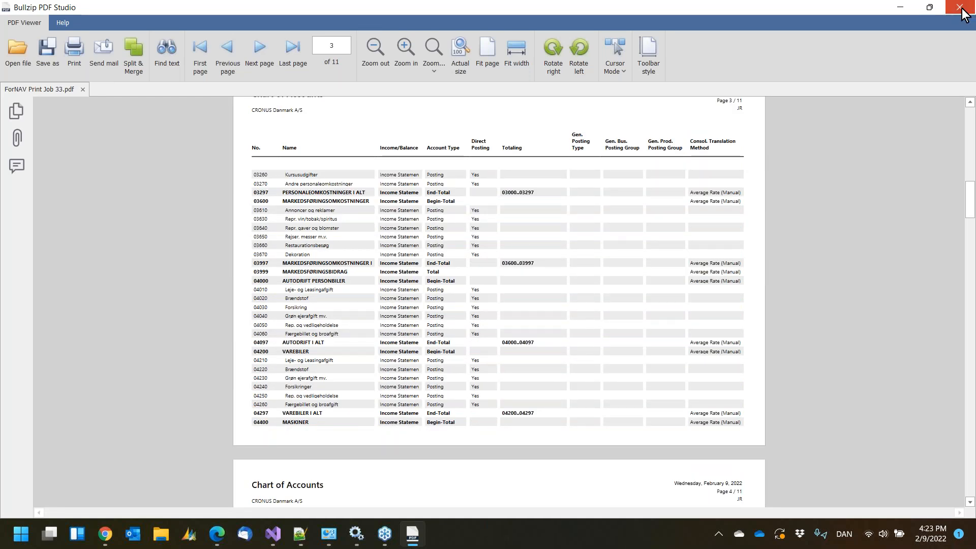
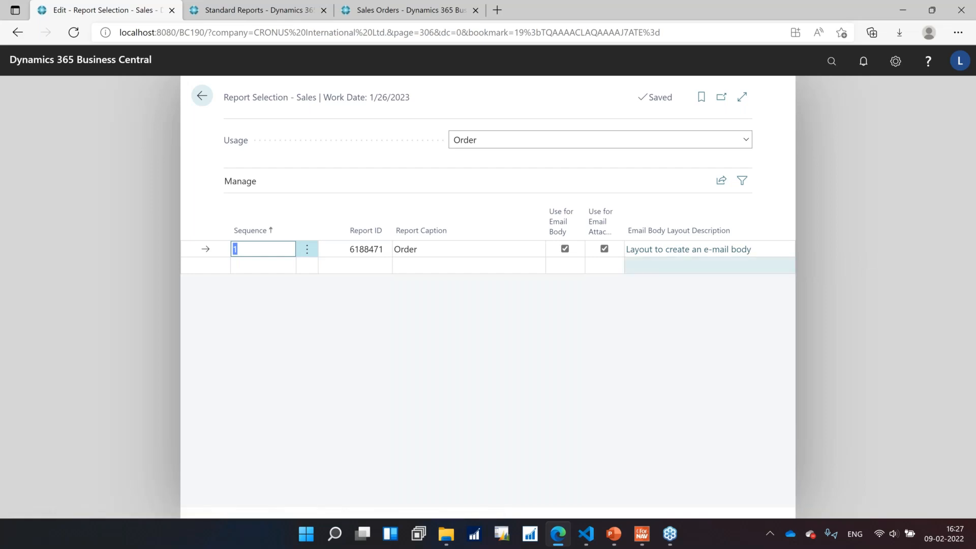
Leave the sales report selection, open the Sales Orders list and create an email for the first order.
{"action": "left_click", "coordinate": [203, 97]}
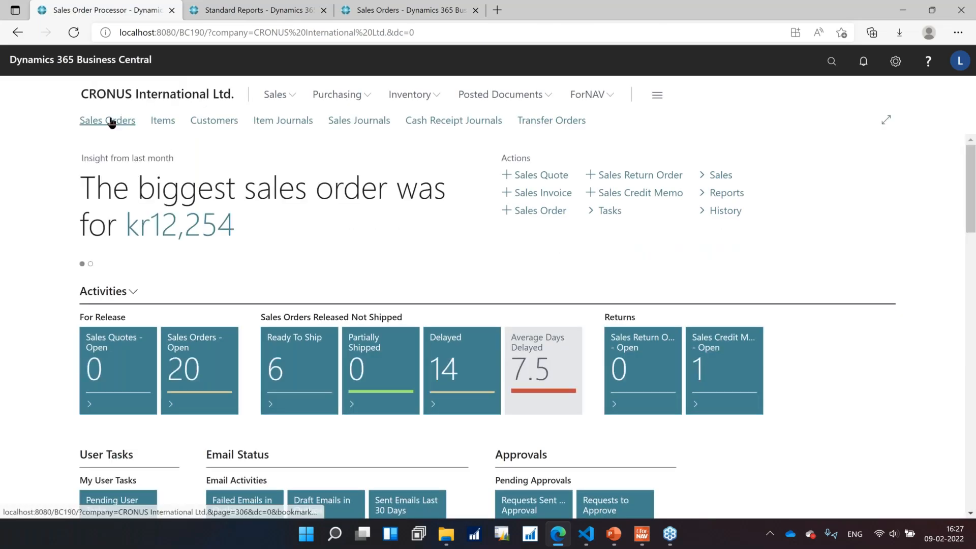
{"action": "left_click", "coordinate": [111, 122]}
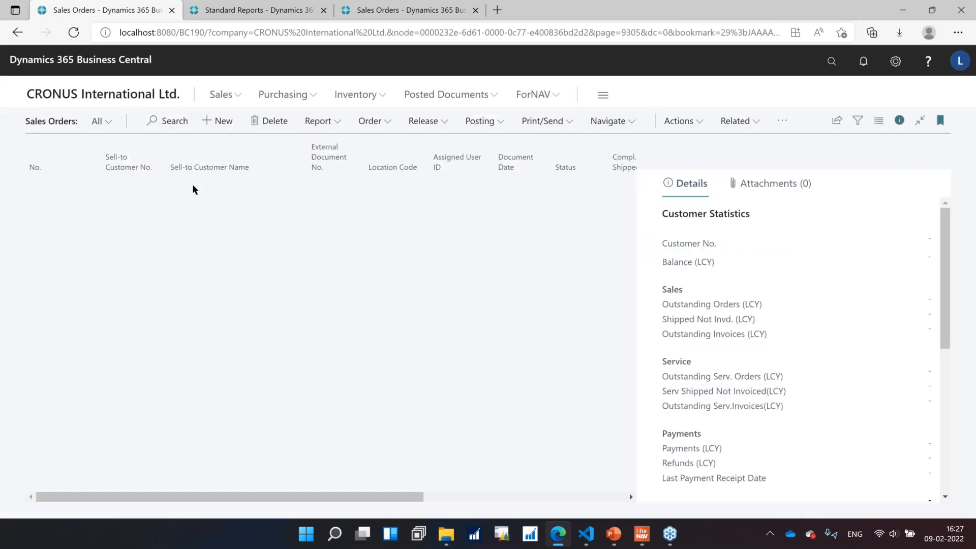
{"action": "left_click", "coordinate": [542, 122]}
{"action": "left_click", "coordinate": [519, 146]}
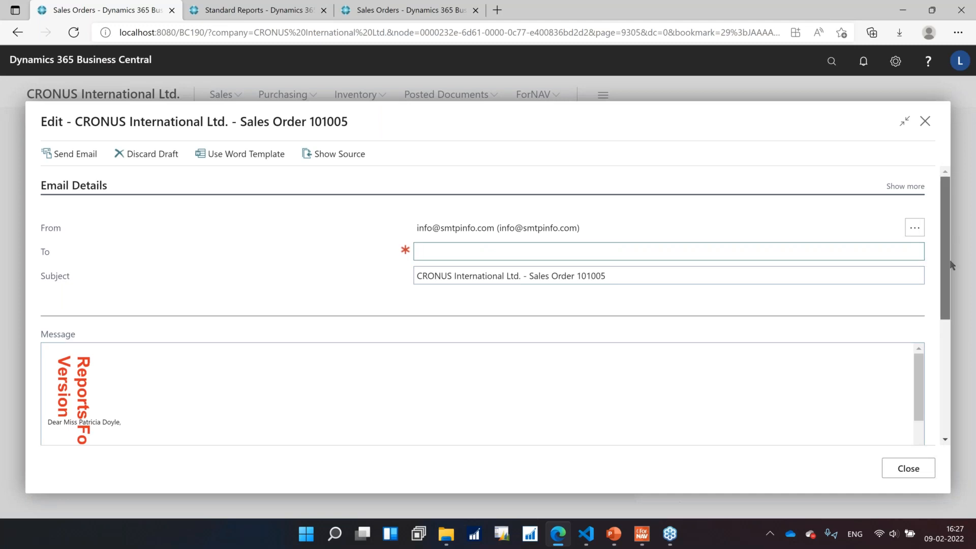
Read through the generated email message body, close the email and discard it.
{"action": "scroll", "coordinate": [922, 340], "scroll_direction": "down", "scroll_amount": 1}
{"action": "left_click_drag", "start_coordinate": [923, 340], "coordinate": [911, 365]}
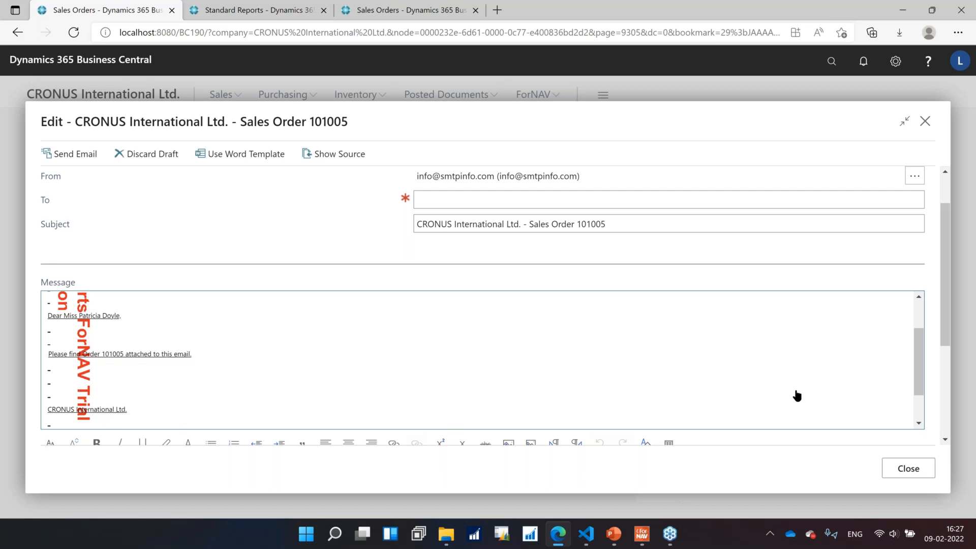
{"action": "left_click_drag", "start_coordinate": [918, 350], "coordinate": [910, 375]}
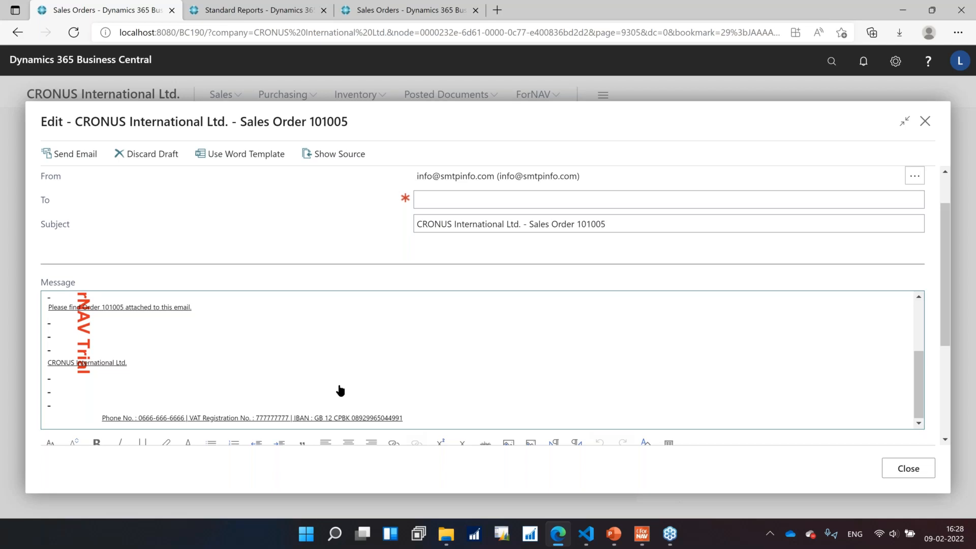
{"action": "left_click", "coordinate": [925, 126]}
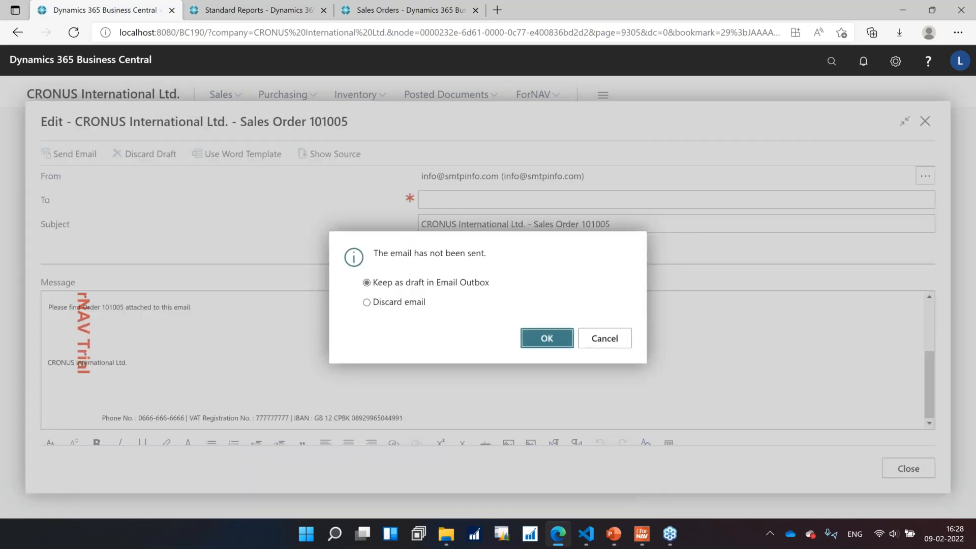
{"action": "left_click", "coordinate": [367, 302]}
{"action": "left_click", "coordinate": [532, 338]}
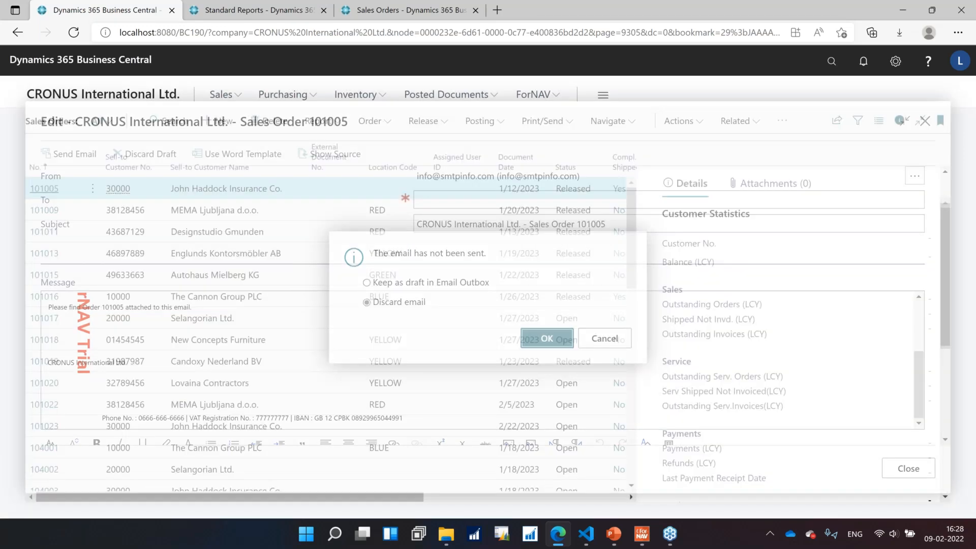
Open the email body layout of the Sales Order standard report in the ForNAV Designer and maximize the designer window.
{"action": "left_click", "coordinate": [258, 10]}
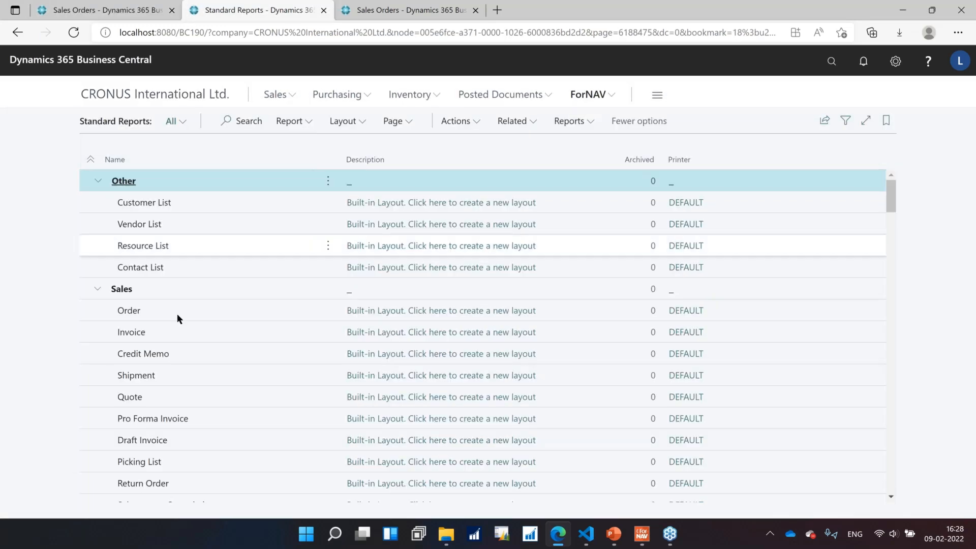
{"action": "left_click", "coordinate": [235, 304]}
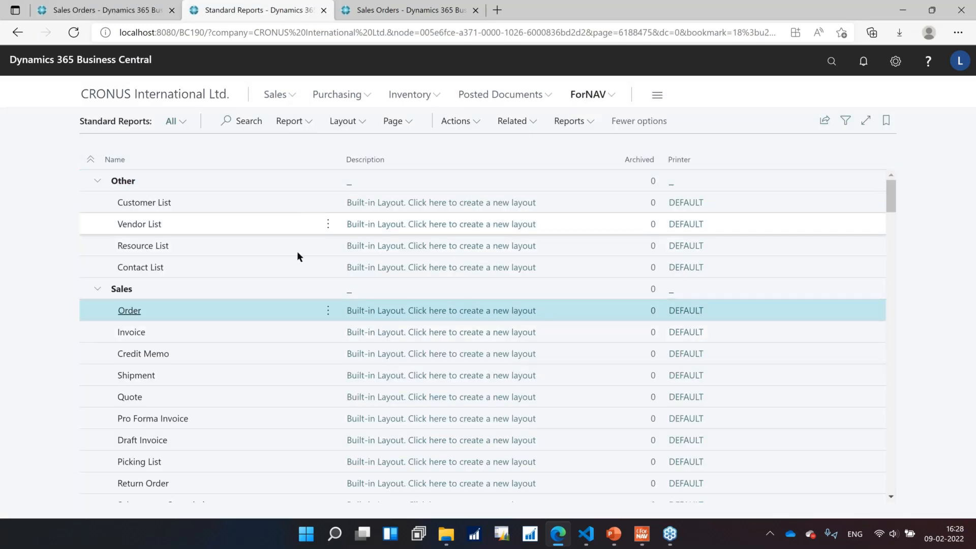
{"action": "left_click", "coordinate": [345, 122]}
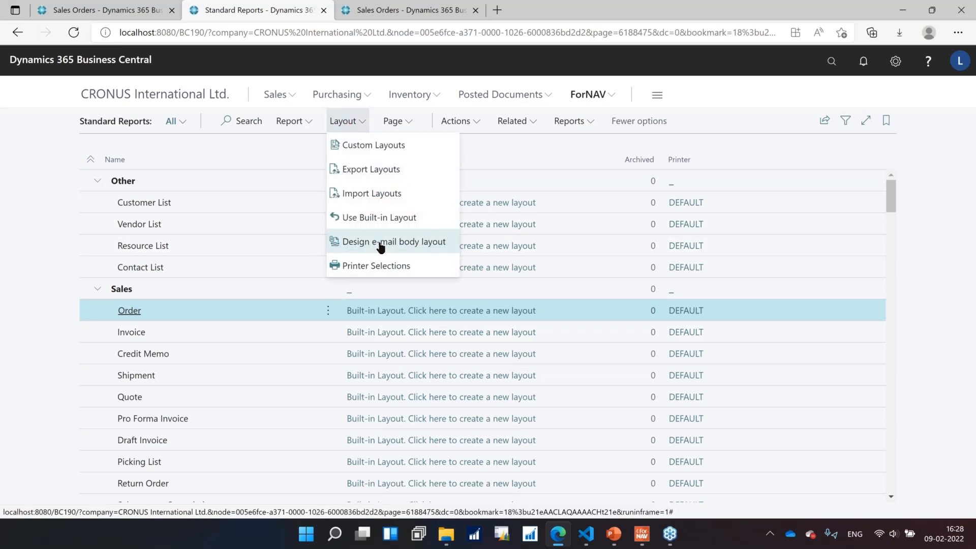
{"action": "left_click", "coordinate": [379, 244]}
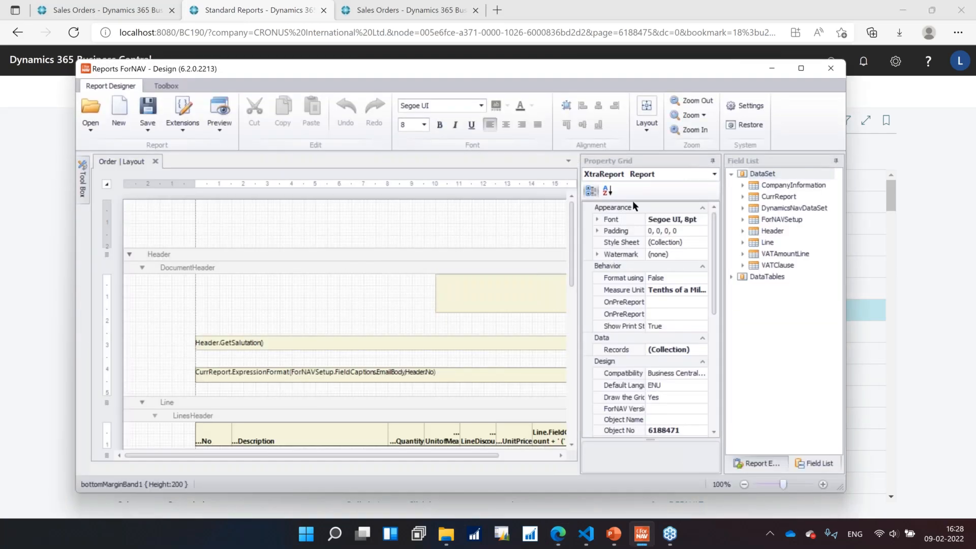
{"action": "left_click", "coordinate": [801, 68]}
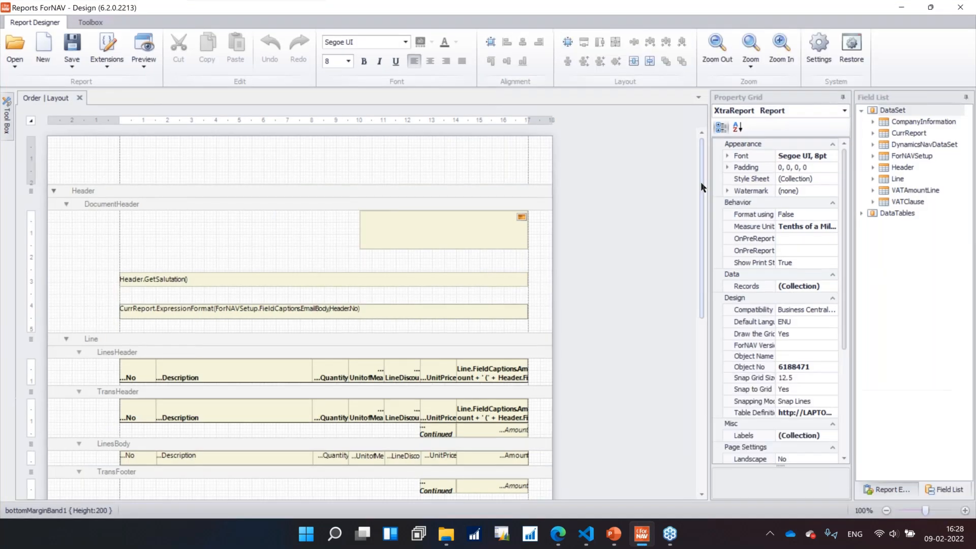
Examine the Order email body layout's sections, checking the master section properties of the document header and the footer.
{"action": "scroll", "coordinate": [701, 181], "scroll_direction": "down", "scroll_amount": 3}
{"action": "scroll", "coordinate": [734, 249], "scroll_direction": "down", "scroll_amount": 5}
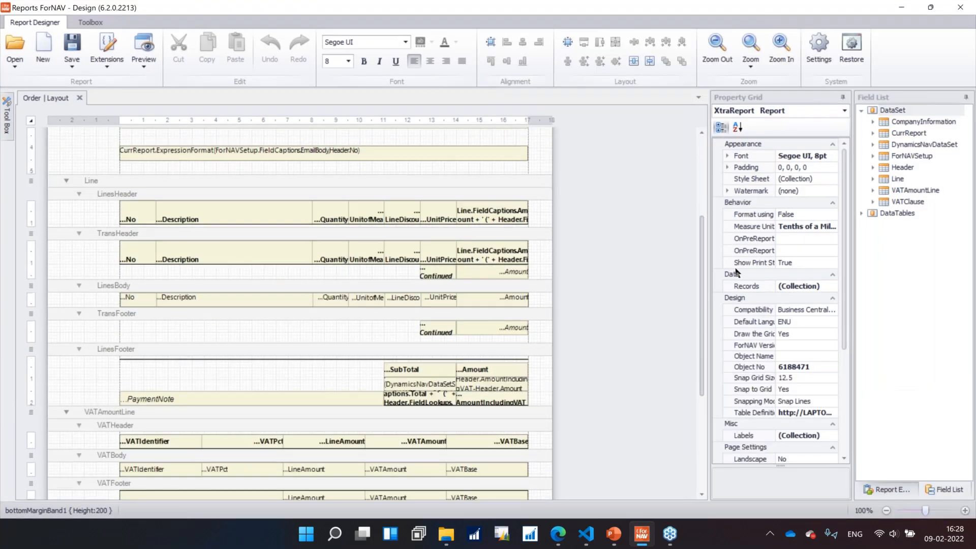
{"action": "left_click_drag", "start_coordinate": [702, 328], "coordinate": [706, 214]}
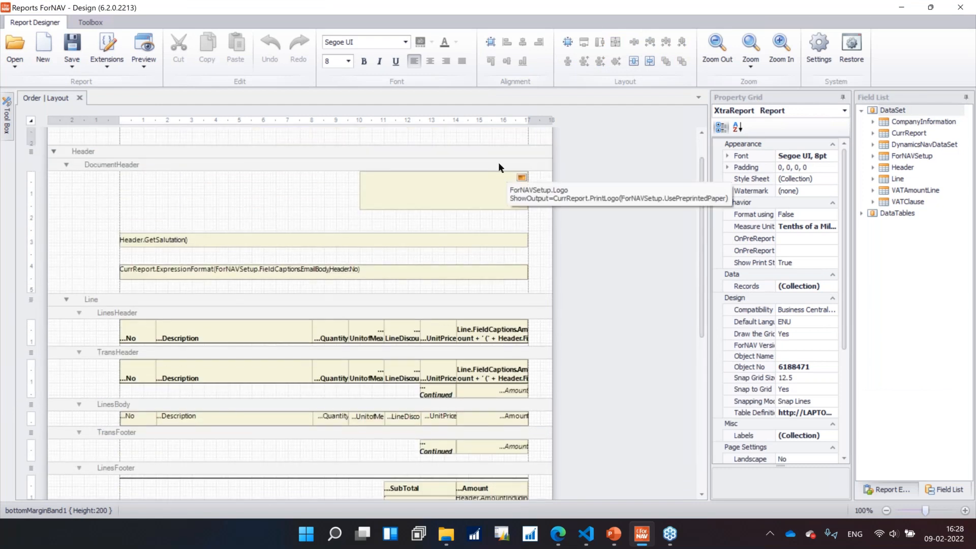
{"action": "left_click", "coordinate": [497, 166]}
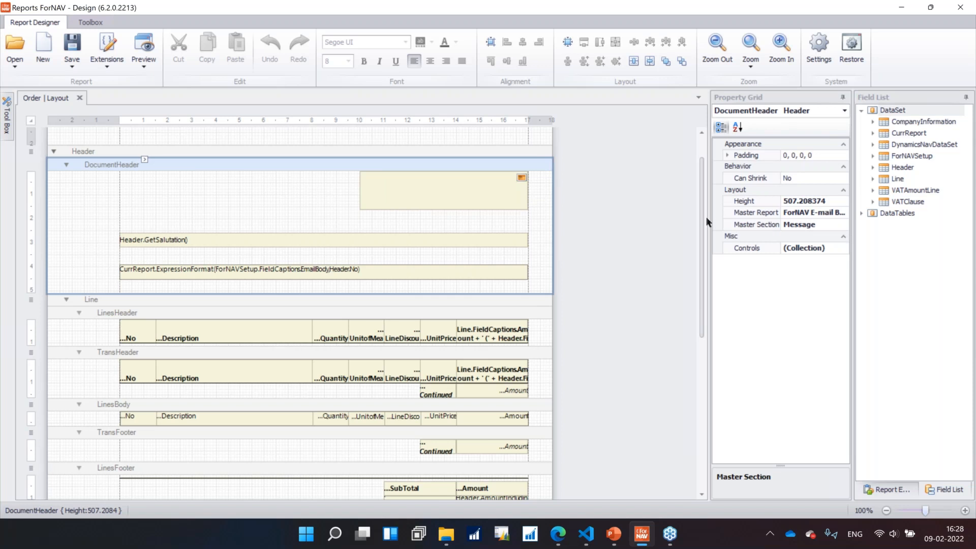
{"action": "scroll", "coordinate": [701, 248], "scroll_direction": "down", "scroll_amount": 6}
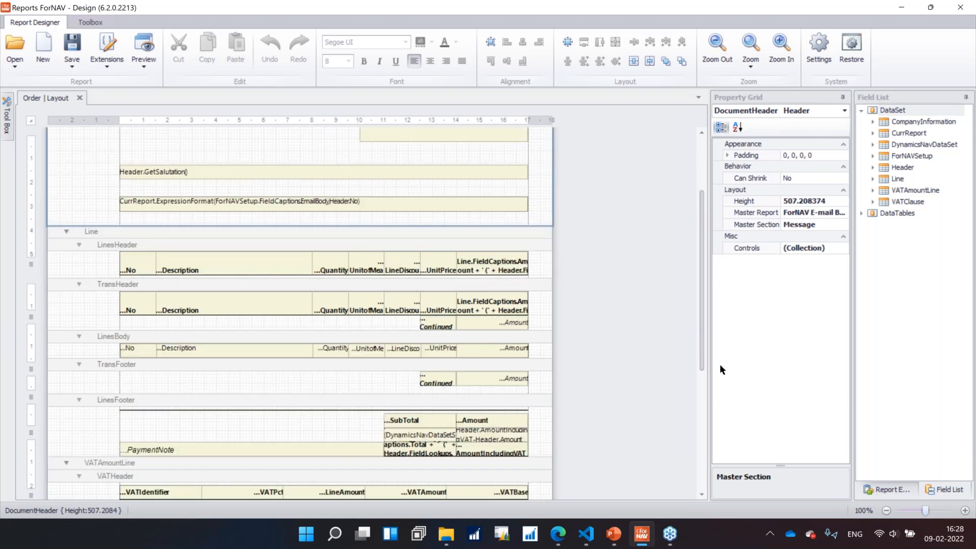
{"action": "left_click", "coordinate": [482, 367]}
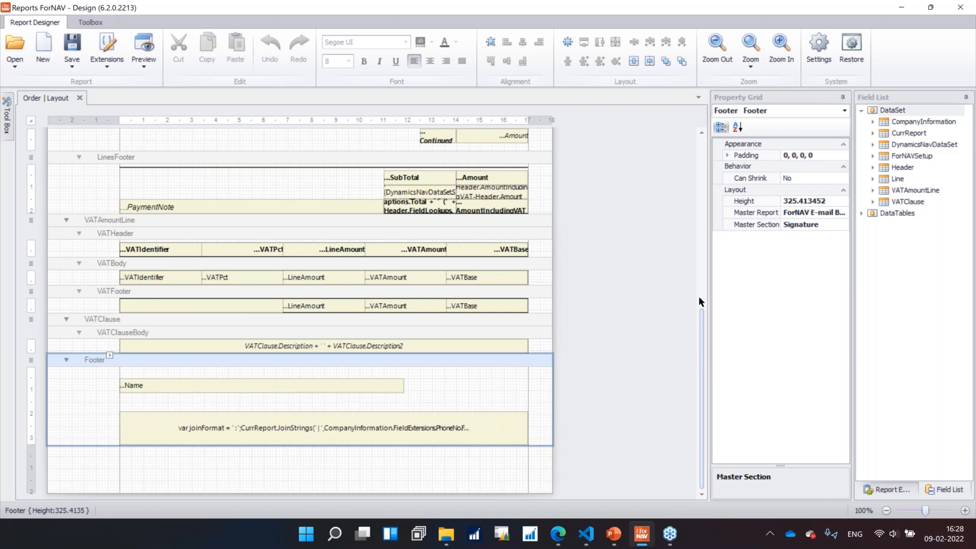
{"action": "scroll", "coordinate": [698, 296], "scroll_direction": "up", "scroll_amount": 8}
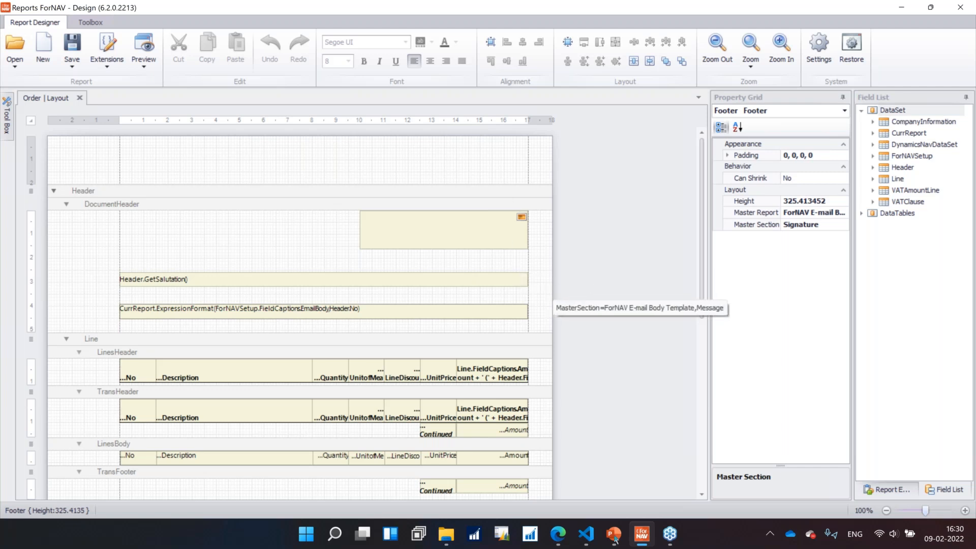
Switch to the PowerPoint presentation, start the slide show at "Email body layouts" and advance to "Improved parity between Cloud and OnPrem".
{"action": "mouse_move", "coordinate": [614, 539]}
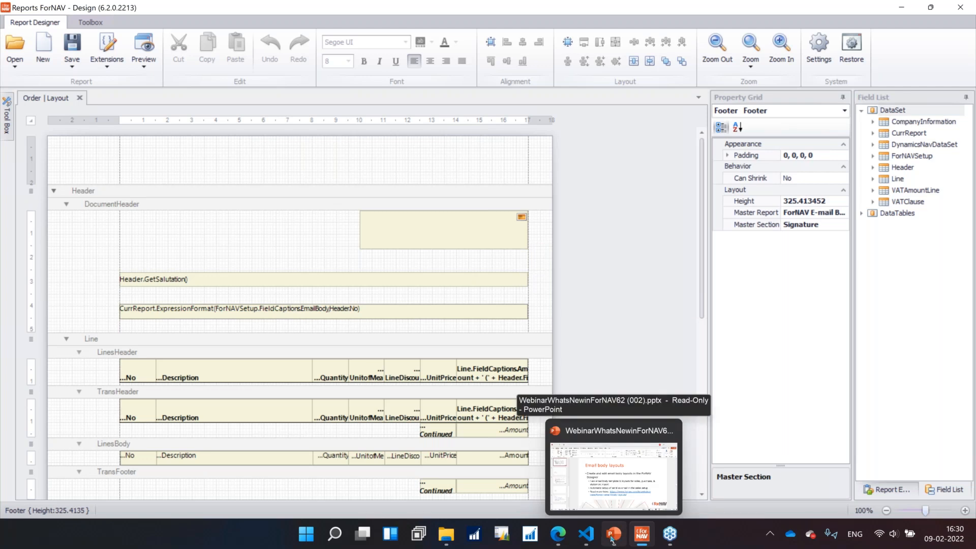
{"action": "left_click", "coordinate": [613, 539]}
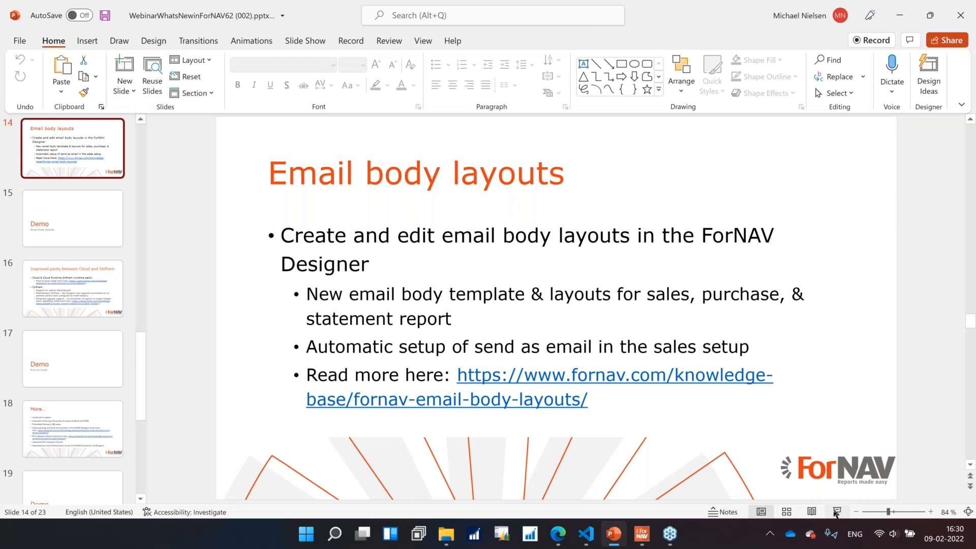
{"action": "left_click", "coordinate": [836, 513]}
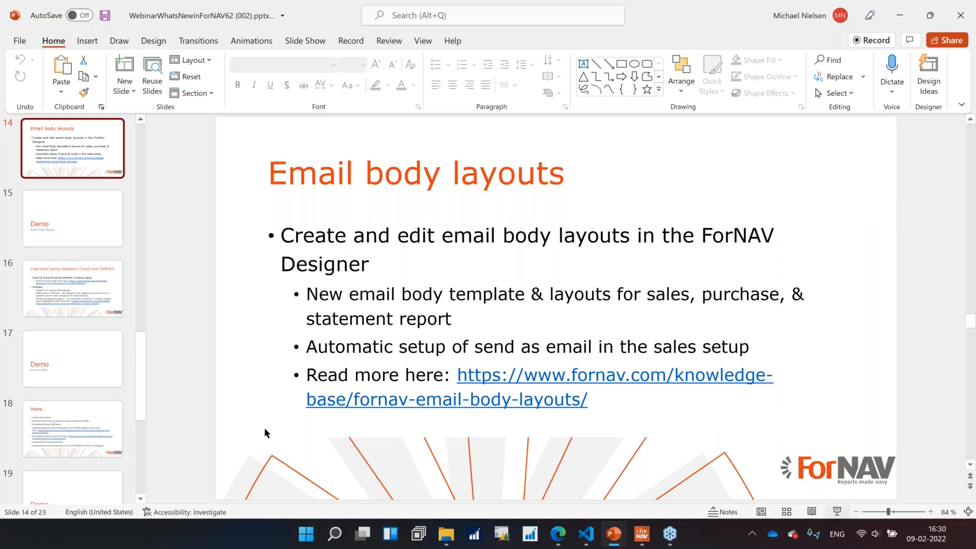
{"action": "key", "text": "Right"}
{"action": "key", "text": "Right"}
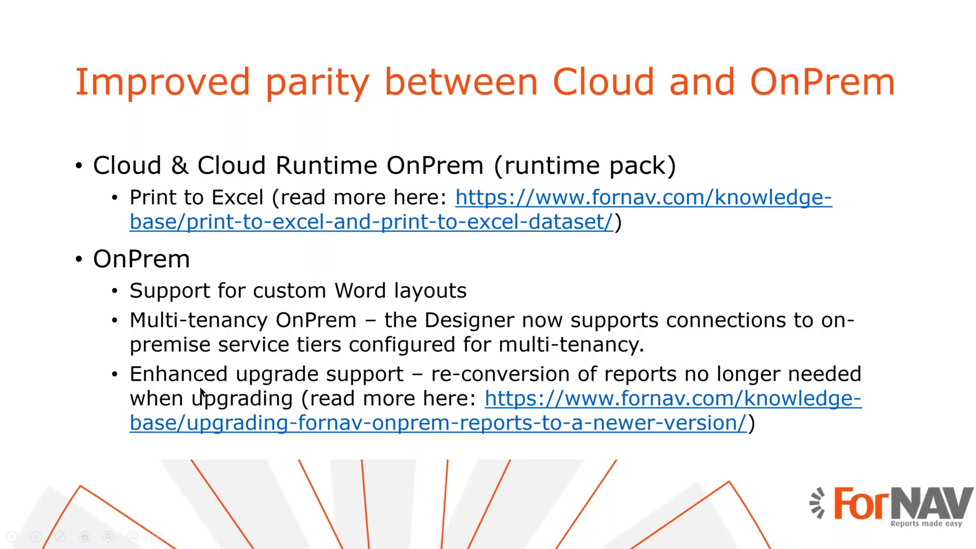
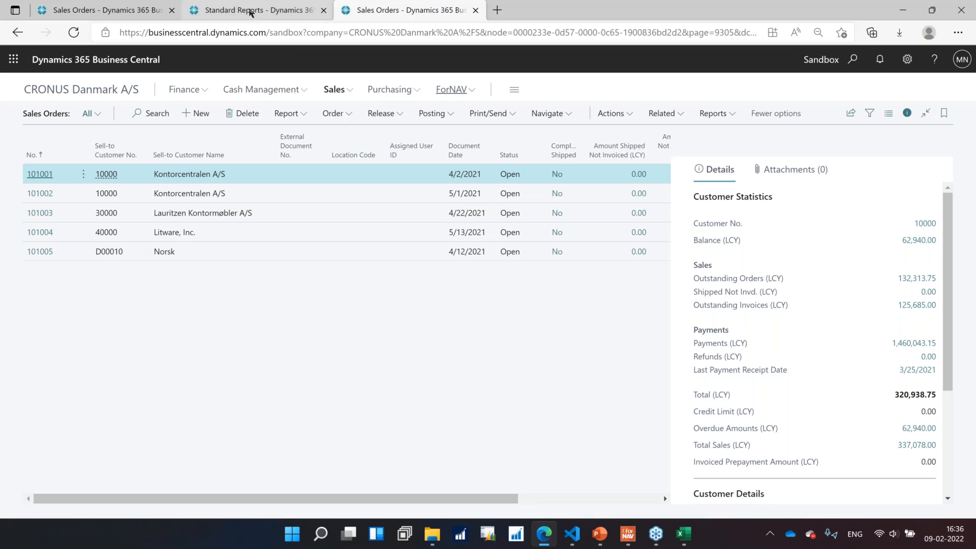
Open the Customer List layout from Standard Reports and add a Sales Header data item linked by "Sell-to Customer No." = FIELD("No.").
{"action": "left_click", "coordinate": [249, 13]}
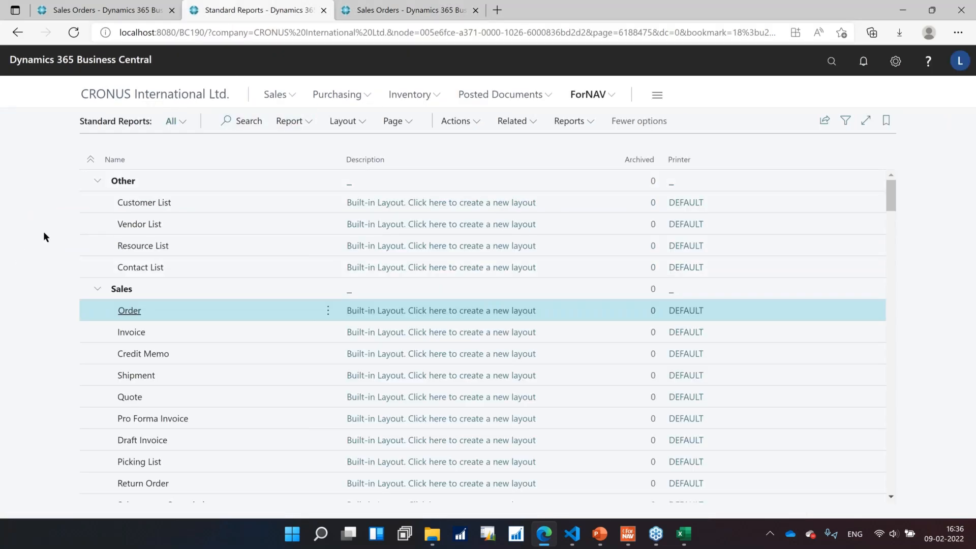
{"action": "left_click", "coordinate": [232, 196]}
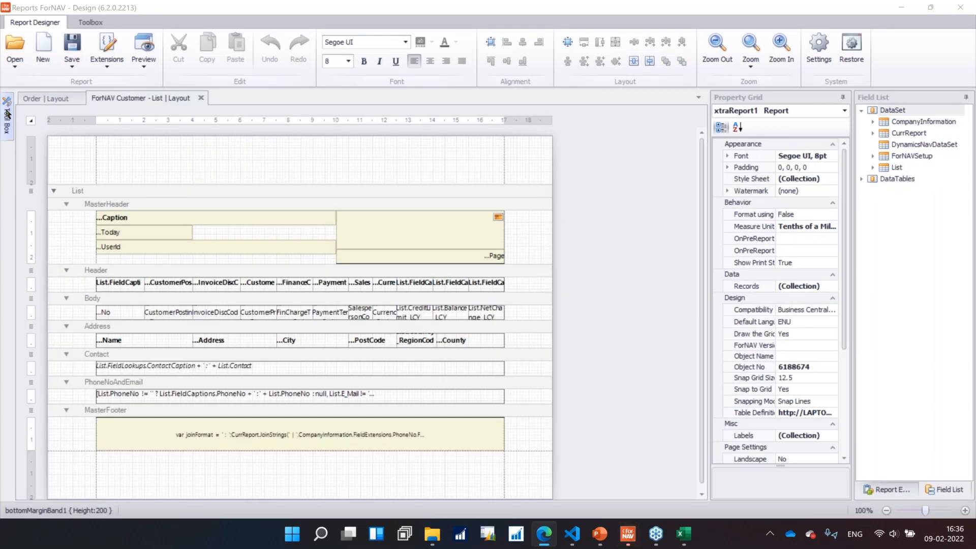
{"action": "mouse_move", "coordinate": [7, 115]}
{"action": "left_click_drag", "start_coordinate": [59, 157], "coordinate": [221, 197]}
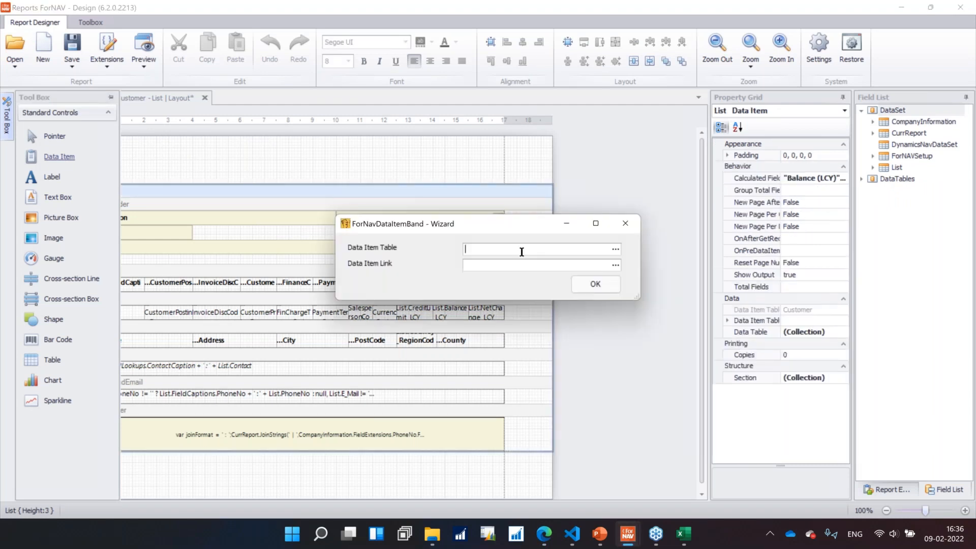
{"action": "type", "text": "Sales Header"}
{"action": "left_click", "coordinate": [519, 264]}
{"action": "type", "text": "\"Sell-to Customer No.\" = FIELD(\"No.\")"}
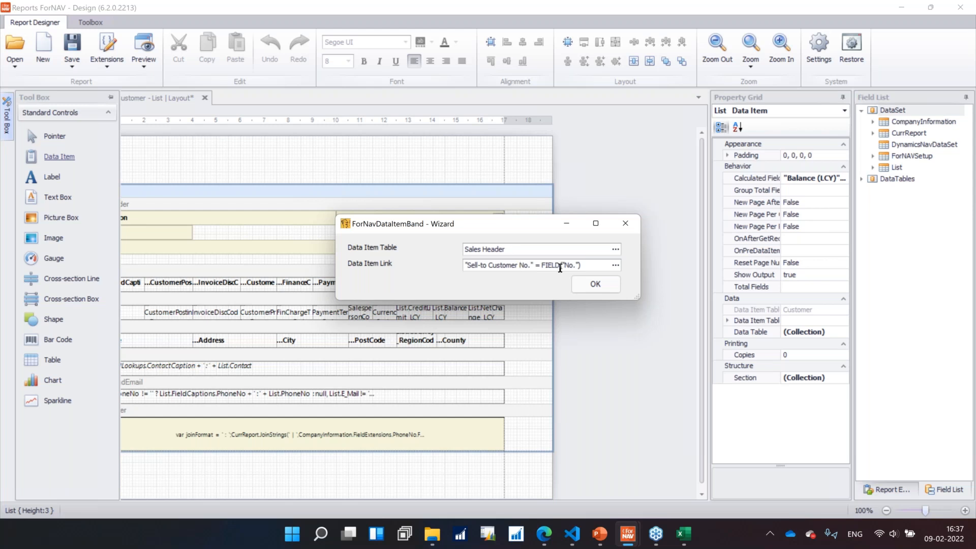
{"action": "left_click", "coordinate": [595, 285]}
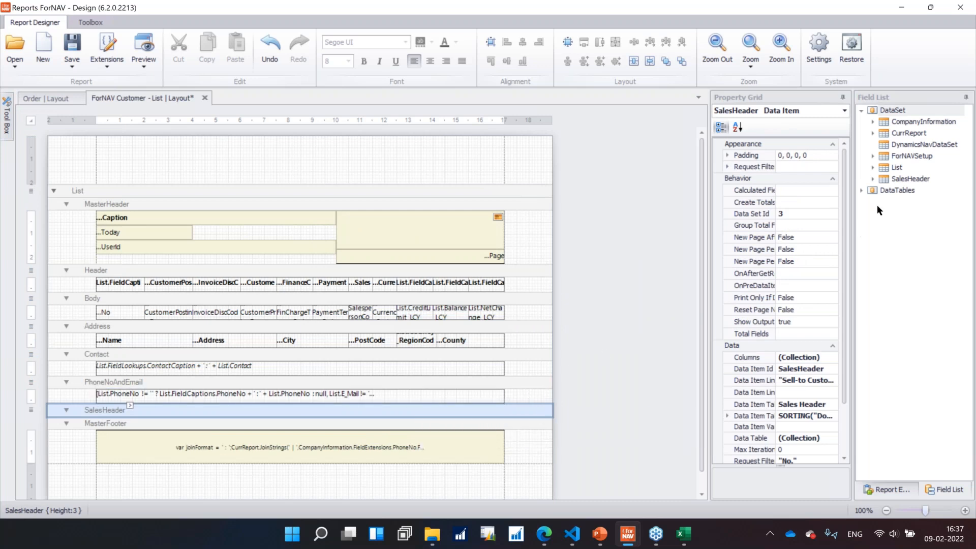
Insert the List fields No and Amount into the SalesHeader data item with header, body and footer sections.
{"action": "left_click", "coordinate": [873, 167]}
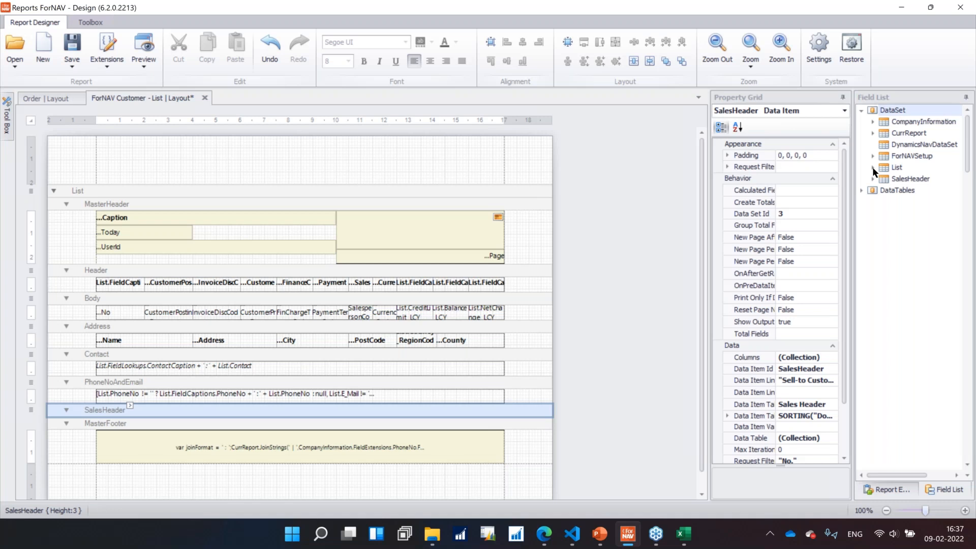
{"action": "left_click", "coordinate": [931, 318]}
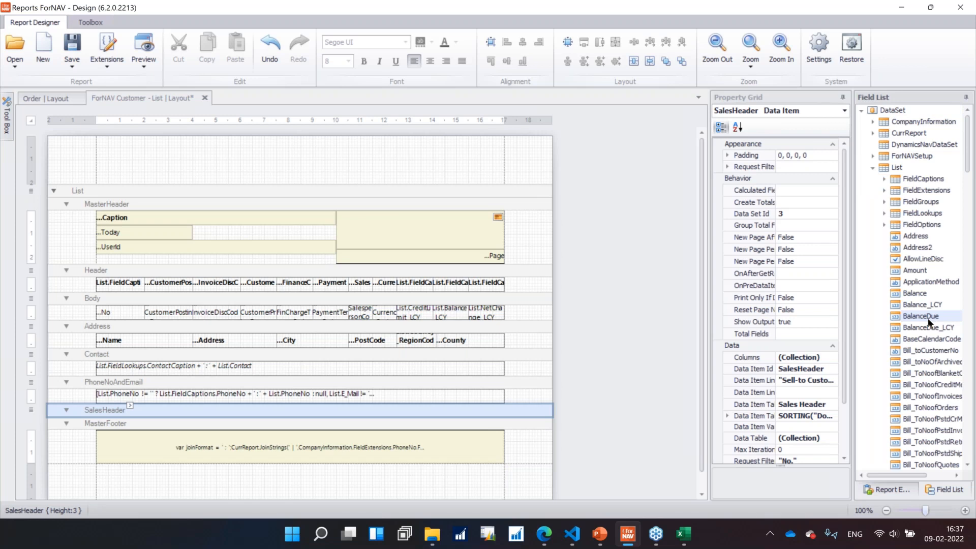
{"action": "key", "text": "n"}
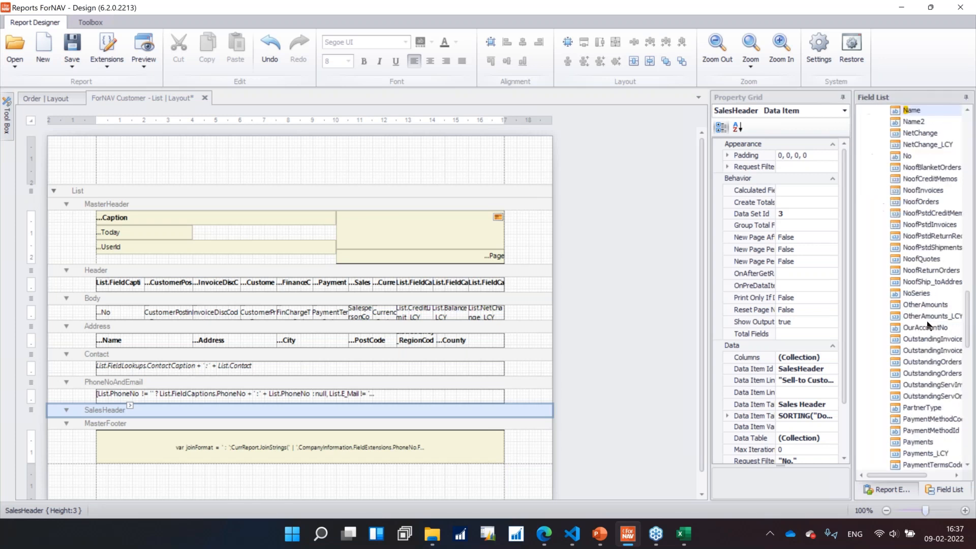
{"action": "left_click", "coordinate": [908, 157]}
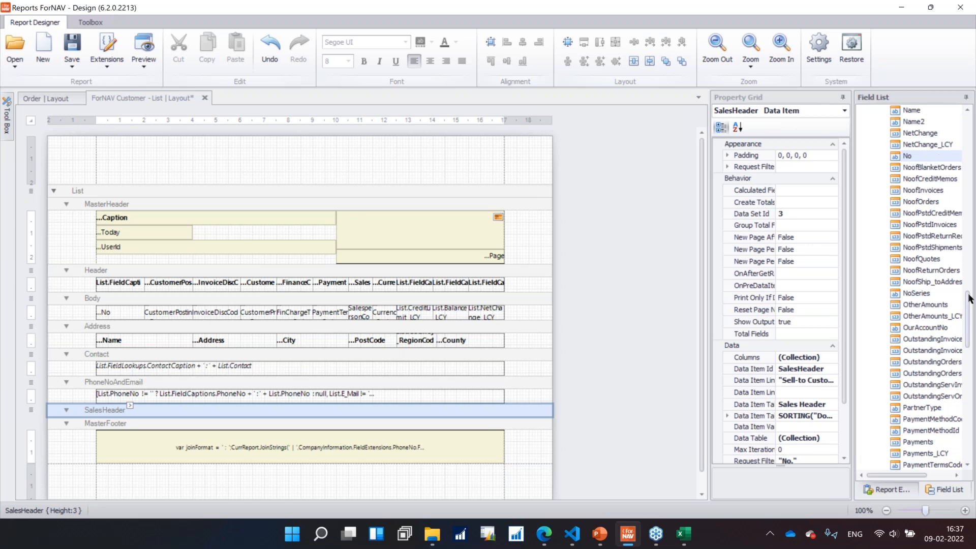
{"action": "left_click_drag", "start_coordinate": [969, 300], "coordinate": [957, 104]}
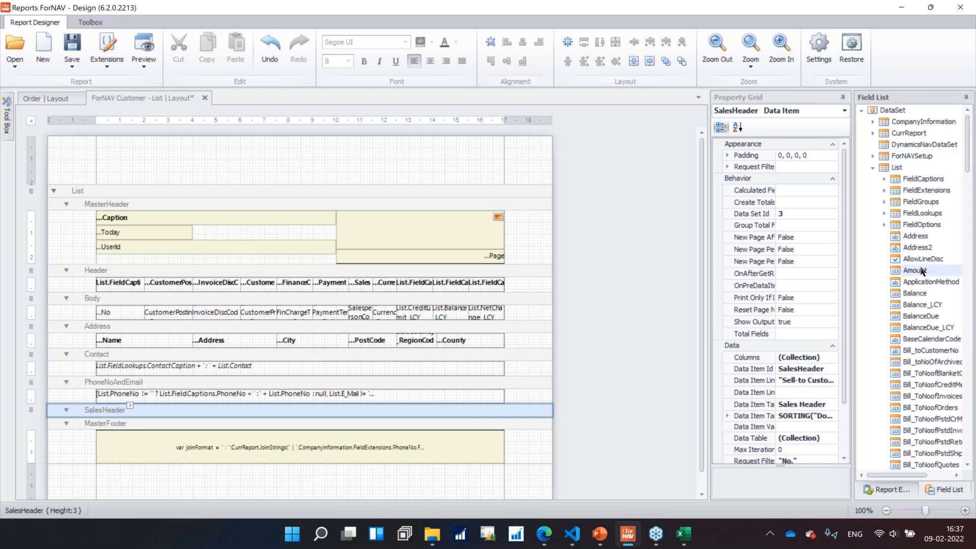
{"action": "left_click_drag", "start_coordinate": [921, 272], "coordinate": [444, 414]}
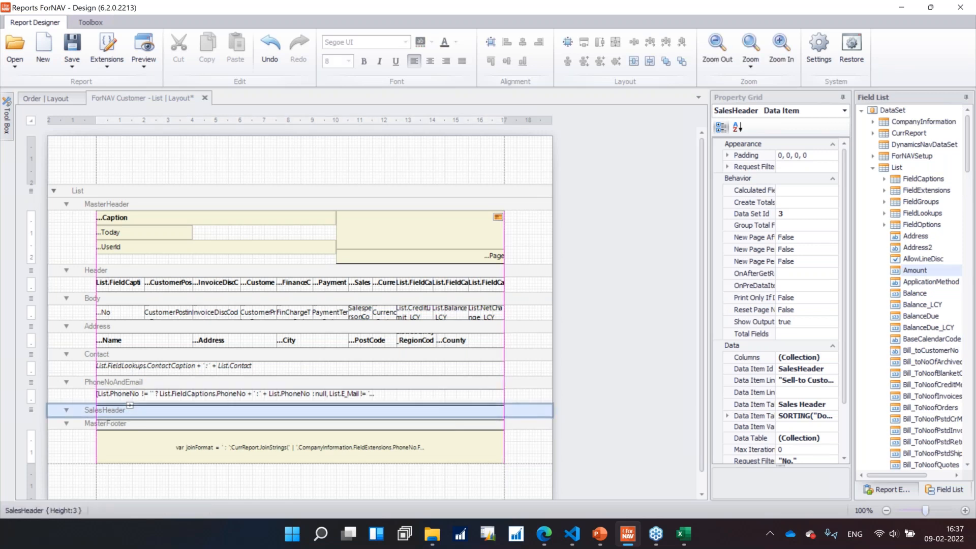
{"action": "left_click_drag", "start_coordinate": [130, 406], "coordinate": [130, 407]}
{"action": "left_click", "coordinate": [166, 430]}
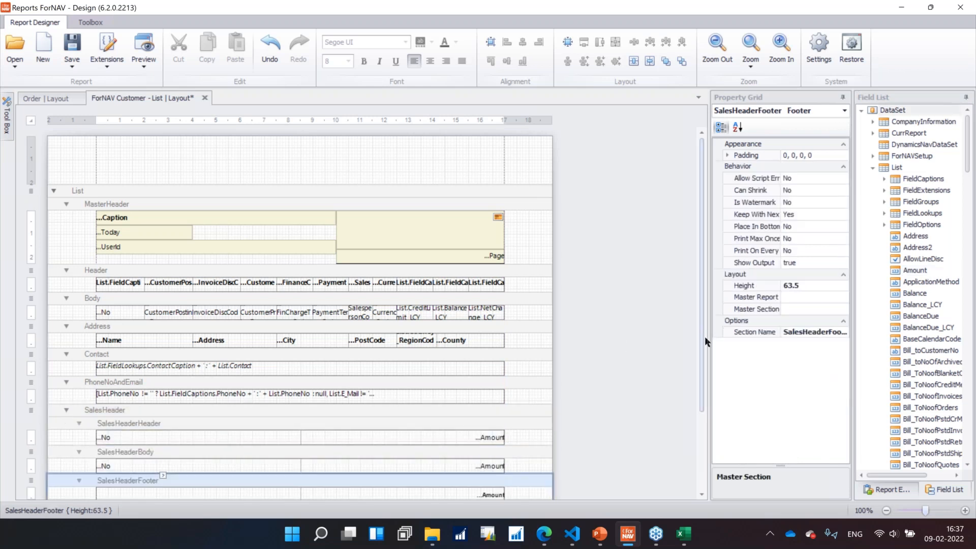
Examine the SalesHeader data item and its header section, checking the field bindings and the Calculated Fields property.
{"action": "scroll", "coordinate": [705, 337], "scroll_direction": "down", "scroll_amount": 4}
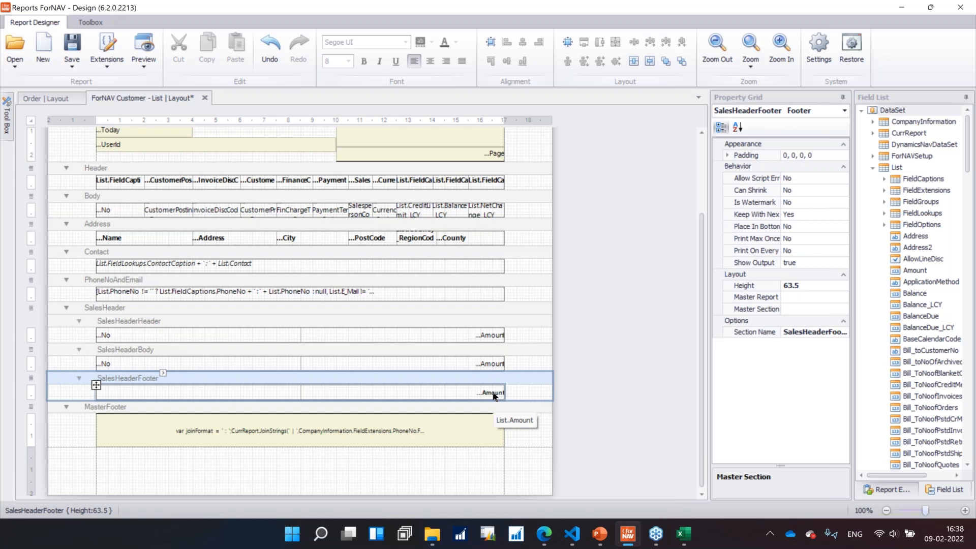
{"action": "left_click", "coordinate": [498, 308]}
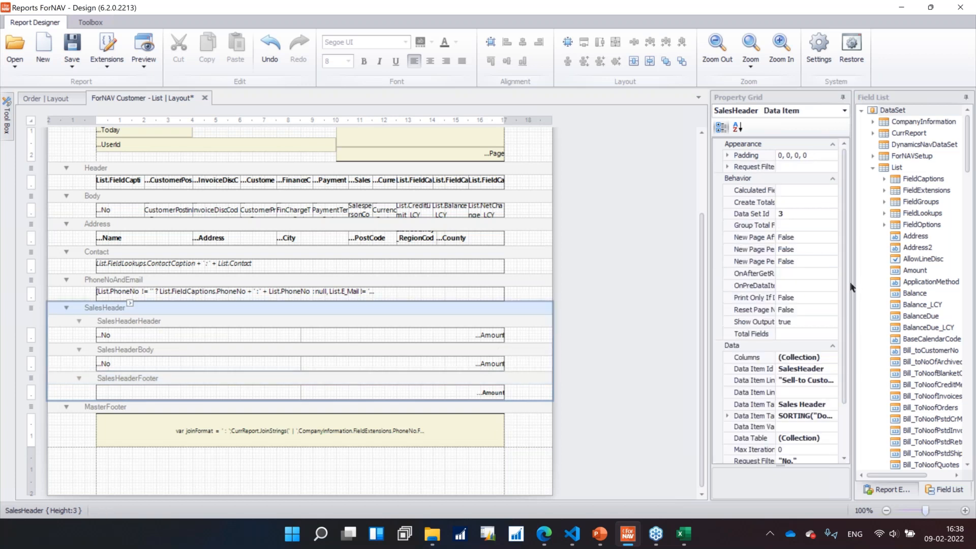
{"action": "scroll", "coordinate": [847, 284], "scroll_direction": "down", "scroll_amount": 1}
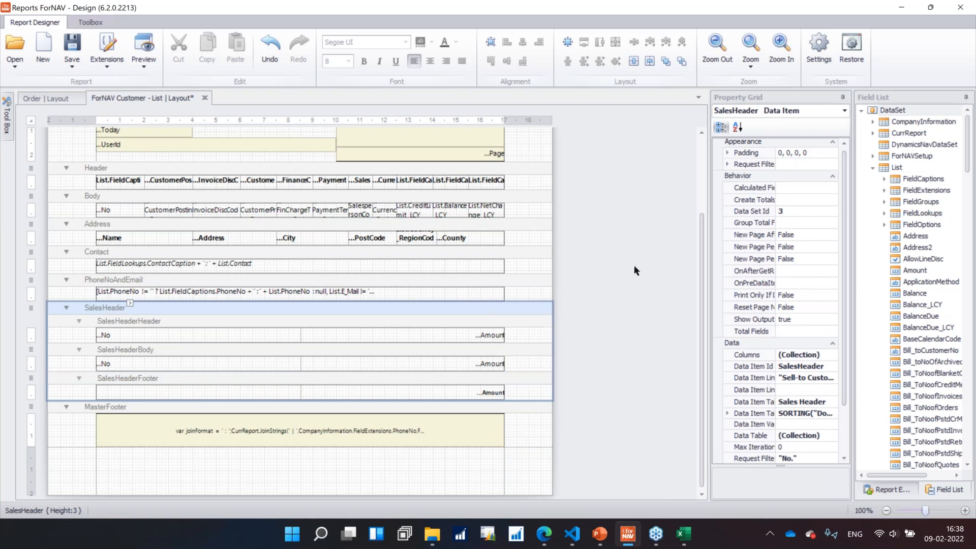
{"action": "left_click", "coordinate": [344, 324]}
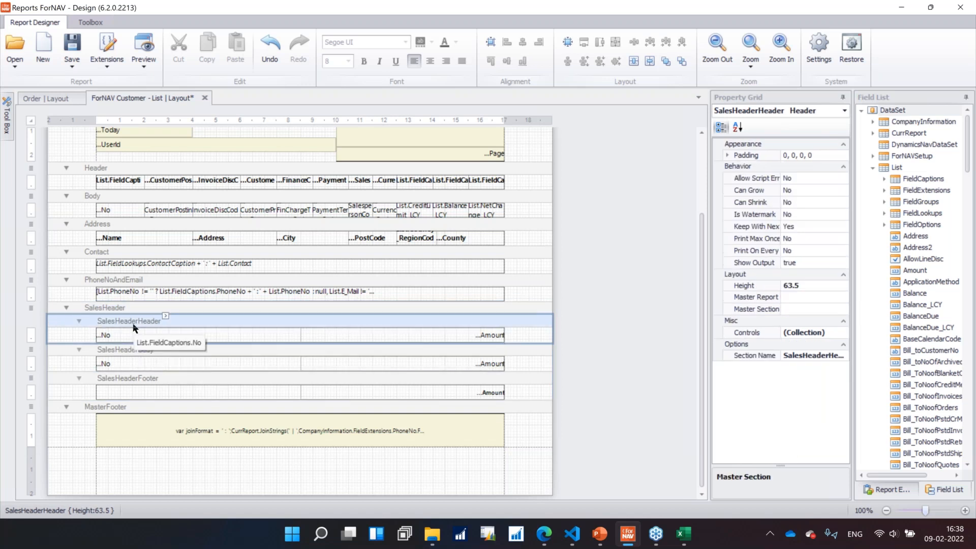
{"action": "left_click", "coordinate": [136, 309]}
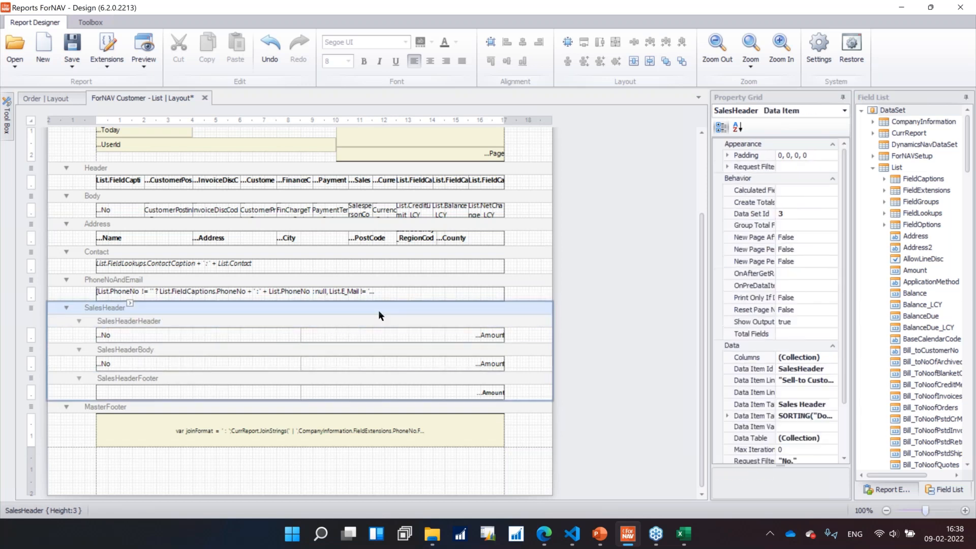
{"action": "left_click", "coordinate": [803, 191]}
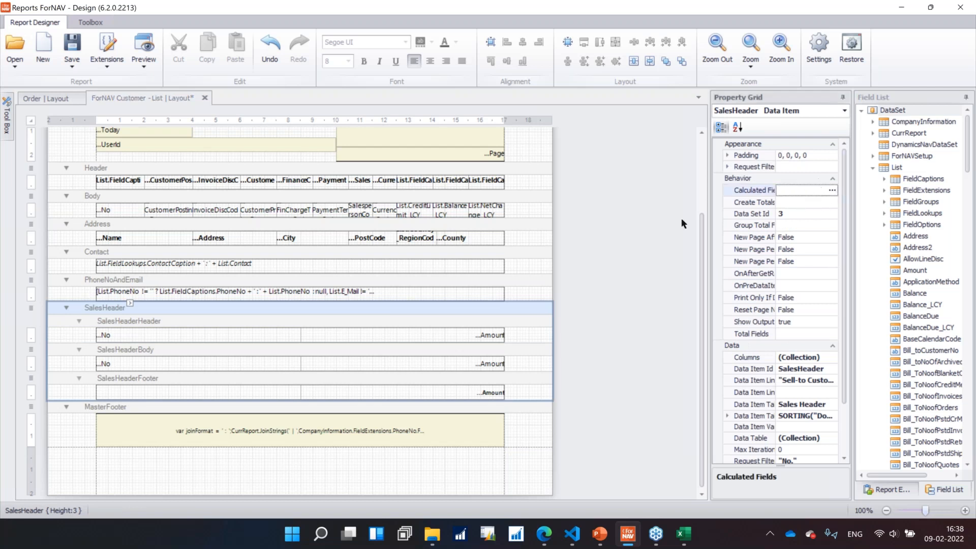
Delete the header, body and footer sections from the SalesHeader data item in the Customer List layout.
{"action": "right_click", "coordinate": [154, 322]}
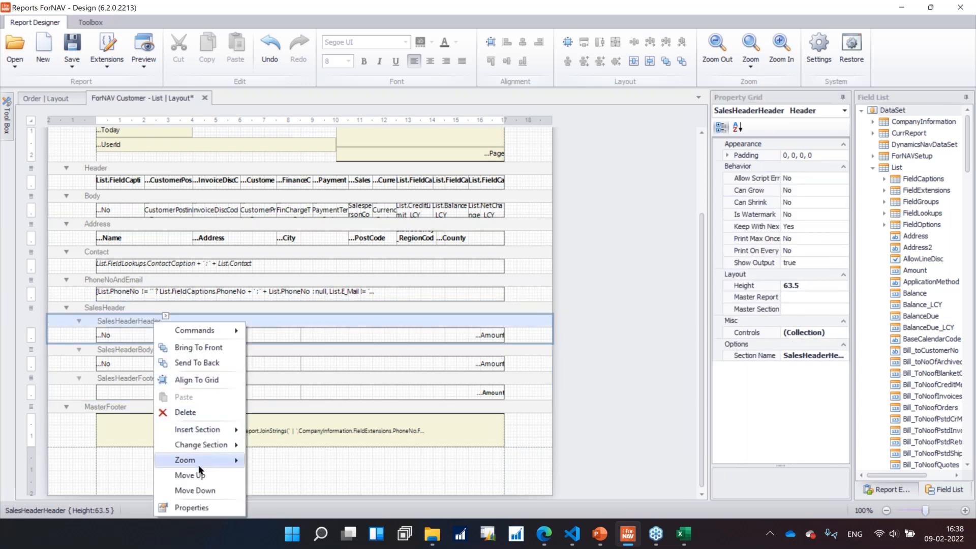
{"action": "left_click", "coordinate": [190, 413]}
{"action": "right_click", "coordinate": [176, 345]}
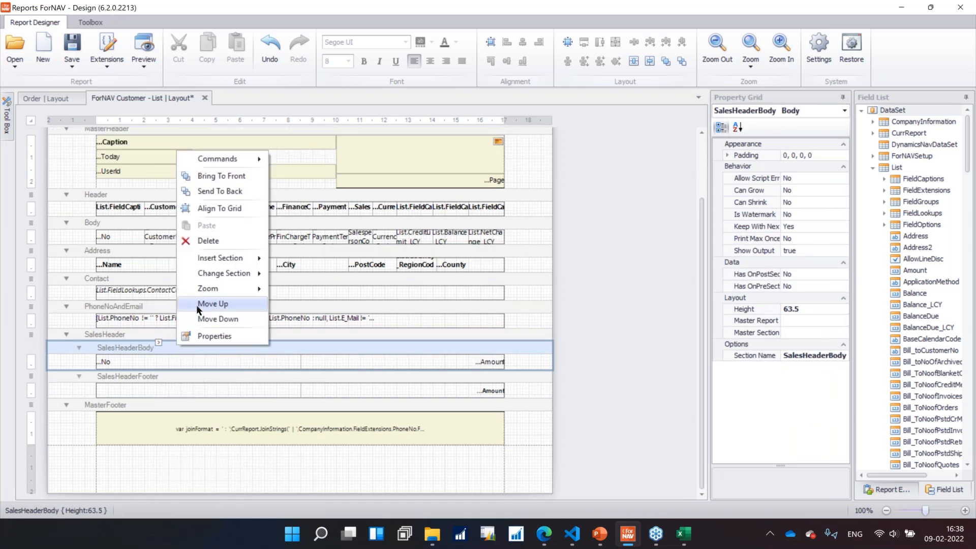
{"action": "left_click", "coordinate": [210, 246]}
{"action": "right_click", "coordinate": [187, 376]}
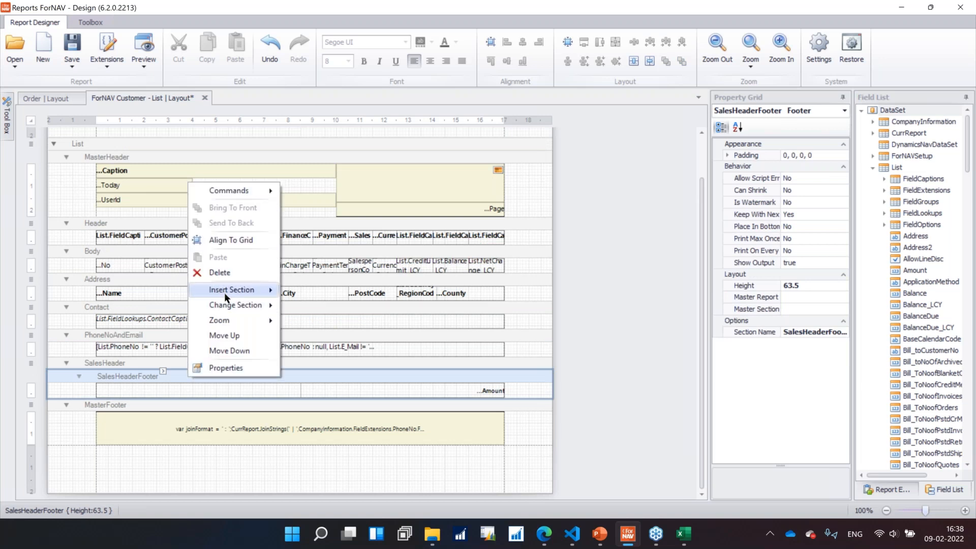
{"action": "left_click", "coordinate": [222, 273]}
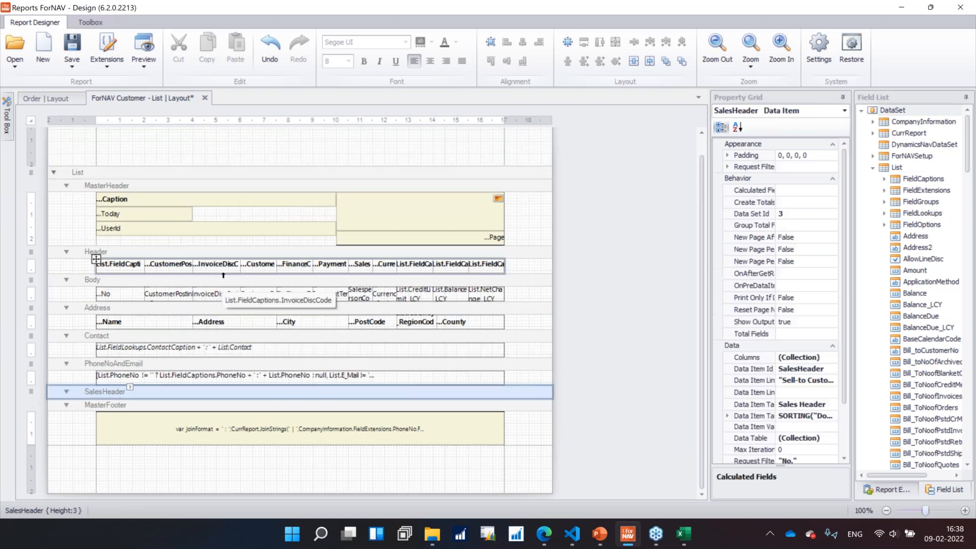
Insert the SalesHeader fields No and Amount into the SalesHeader data item with header, body and footer sections.
{"action": "left_click", "coordinate": [874, 169]}
{"action": "left_click", "coordinate": [874, 178]}
{"action": "left_click", "coordinate": [940, 328]}
{"action": "key", "text": "n"}
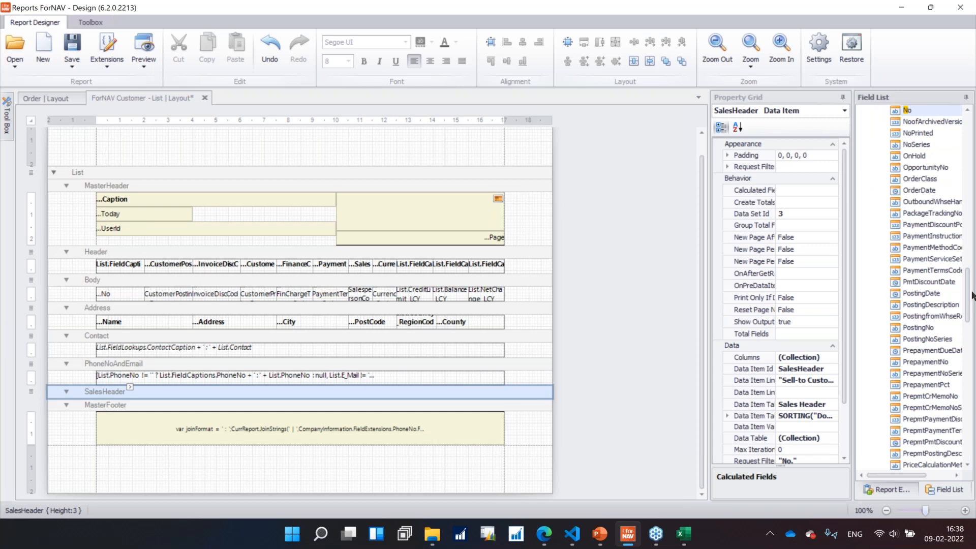
{"action": "left_click_drag", "start_coordinate": [968, 294], "coordinate": [961, 126]}
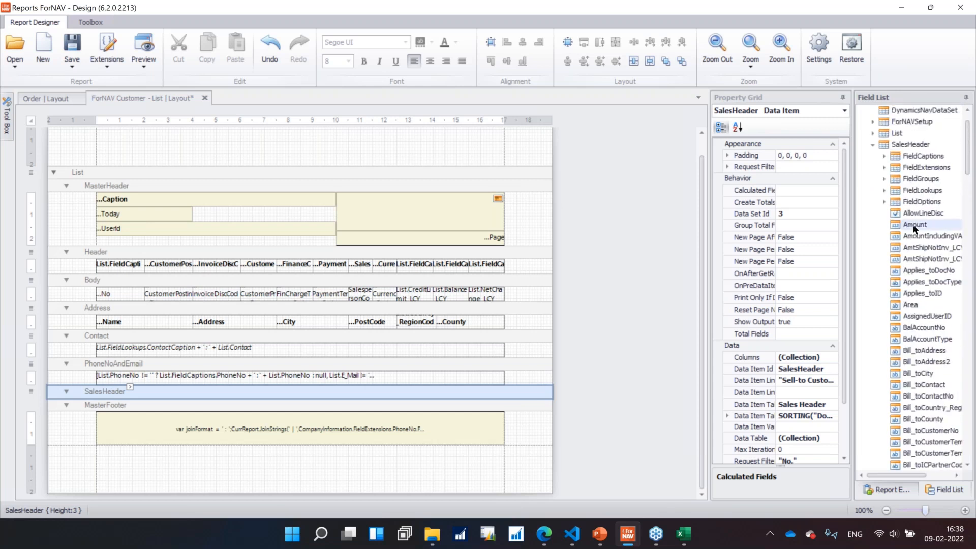
{"action": "left_click_drag", "start_coordinate": [915, 229], "coordinate": [466, 395]}
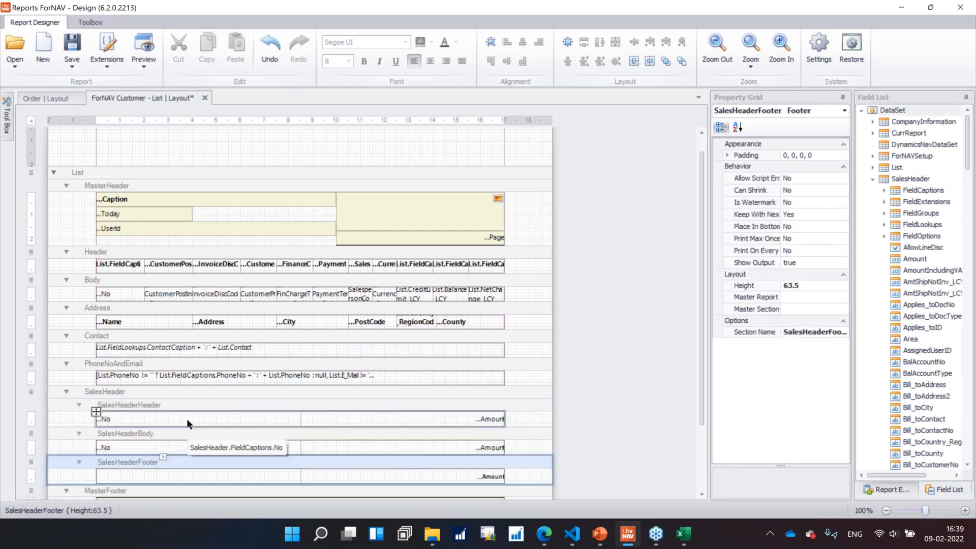
Check the SalesHeader data item's Calculated Fields and Total Fields properties and review its sections.
{"action": "left_click", "coordinate": [234, 388]}
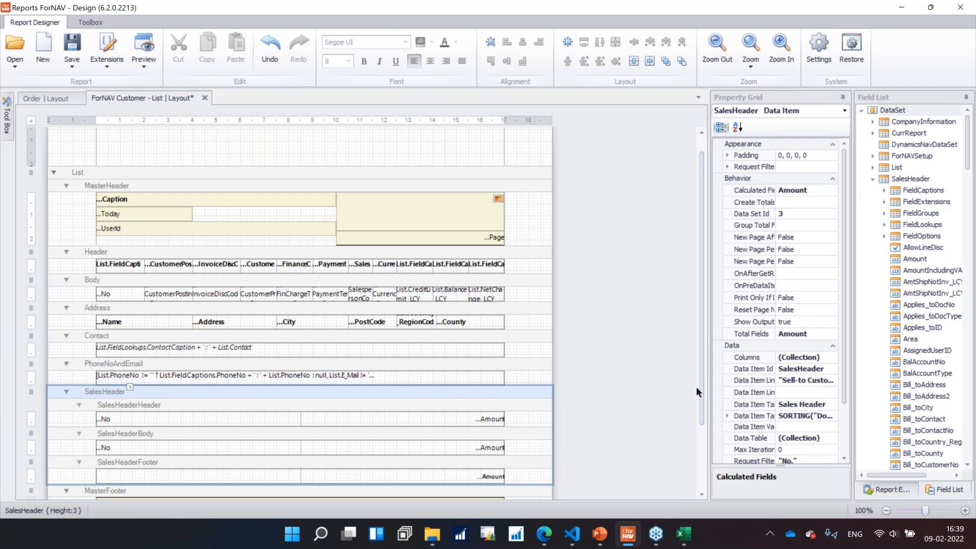
{"action": "scroll", "coordinate": [705, 398], "scroll_direction": "down", "scroll_amount": 3}
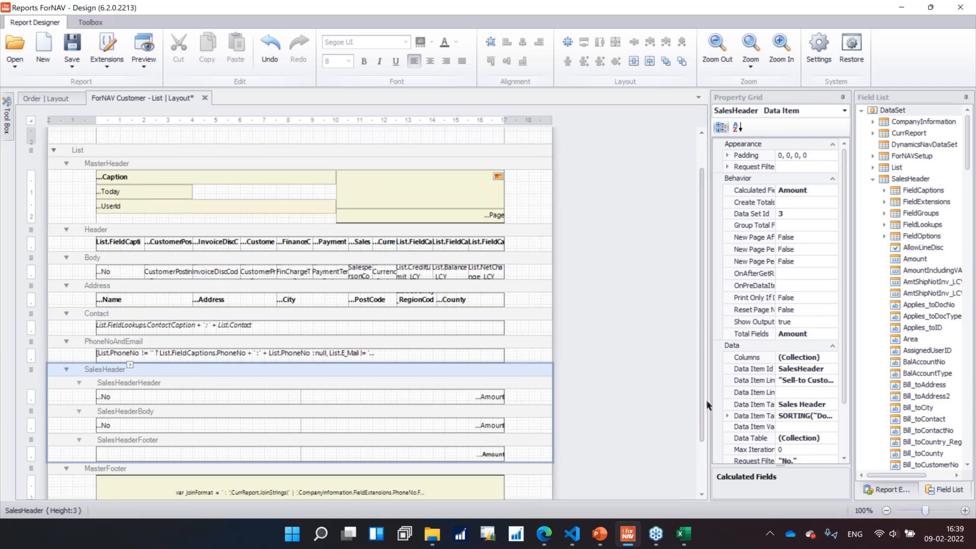
{"action": "scroll", "coordinate": [703, 417], "scroll_direction": "down", "scroll_amount": 2}
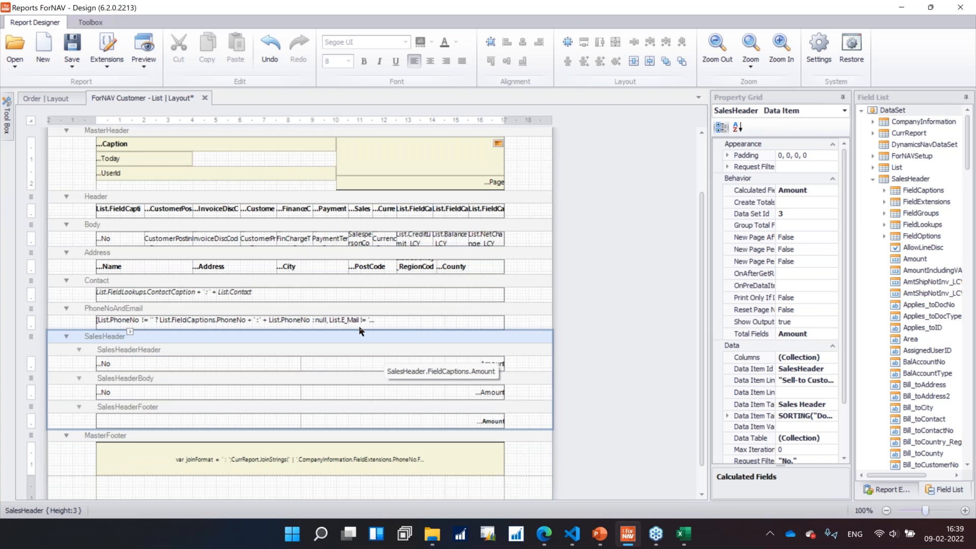
Preview the Customer List report, open Report Customer List.pdf and review the sales order lines and totals under the customers.
{"action": "left_click", "coordinate": [144, 48]}
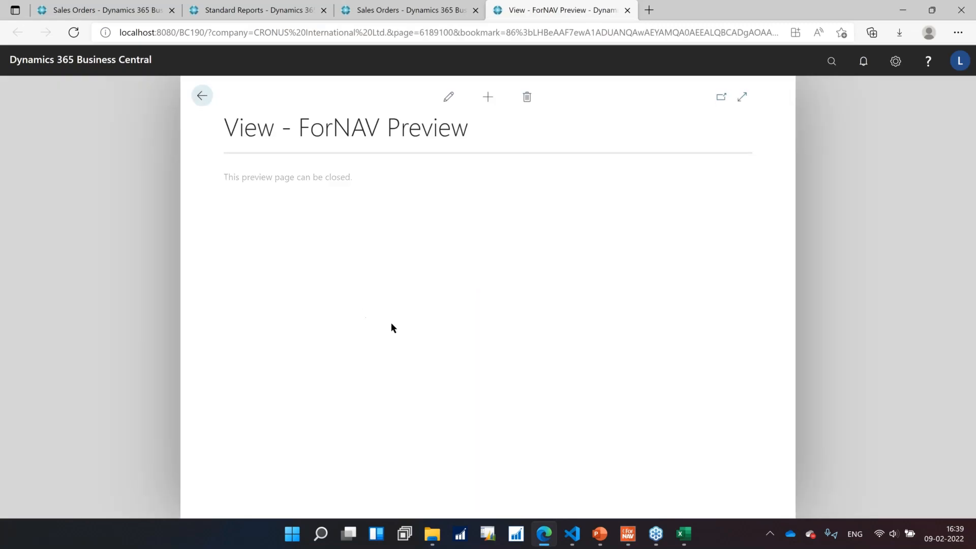
{"action": "left_click", "coordinate": [479, 468]}
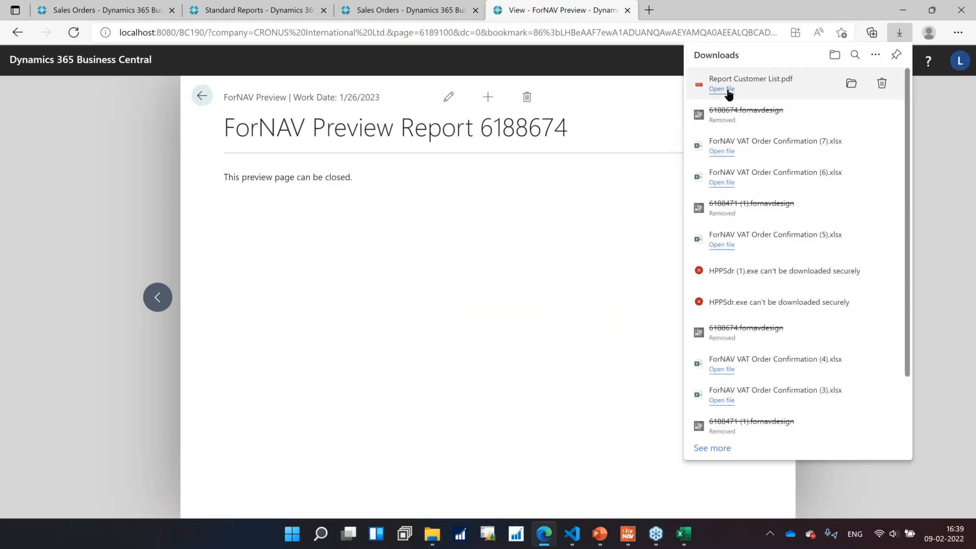
{"action": "left_click", "coordinate": [727, 89]}
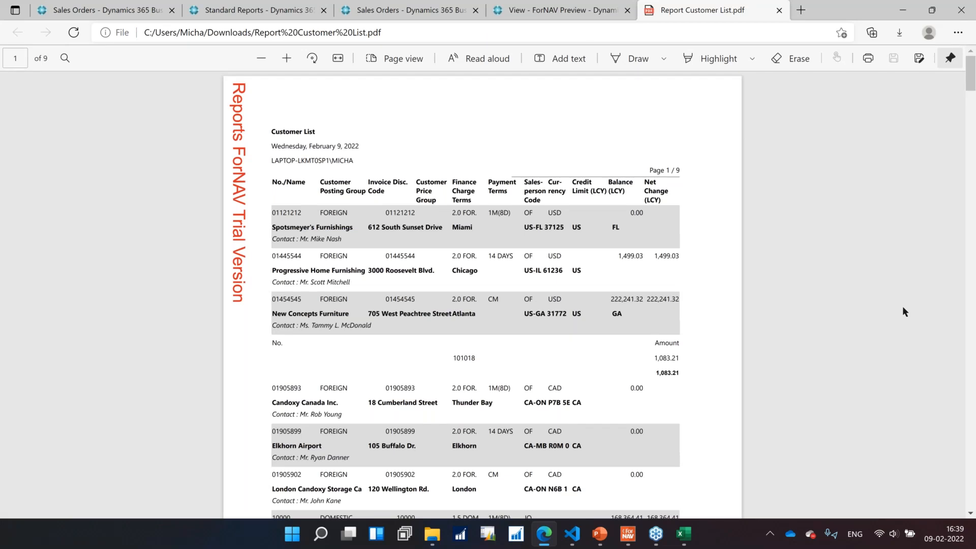
{"action": "scroll", "coordinate": [903, 307], "scroll_direction": "down", "scroll_amount": 15}
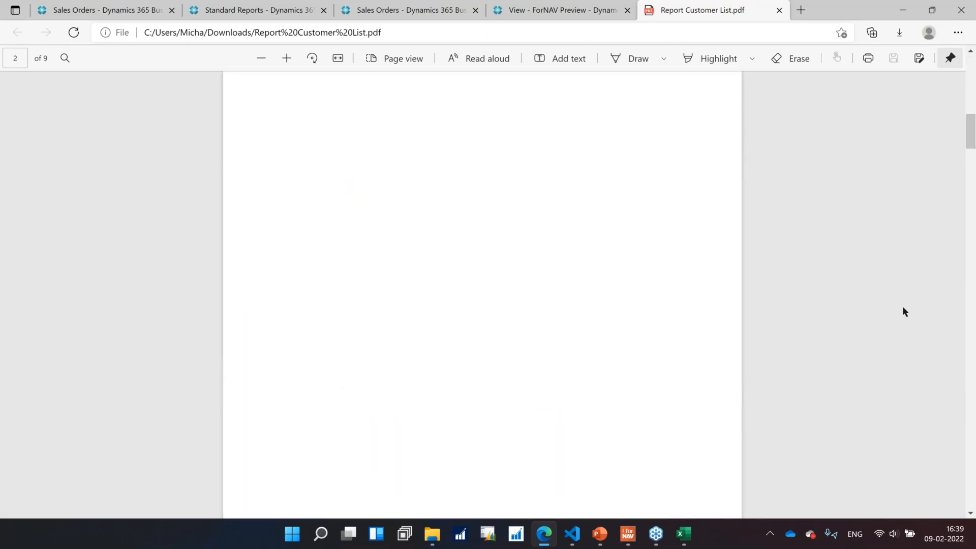
{"action": "scroll", "coordinate": [903, 307], "scroll_direction": "up", "scroll_amount": 1}
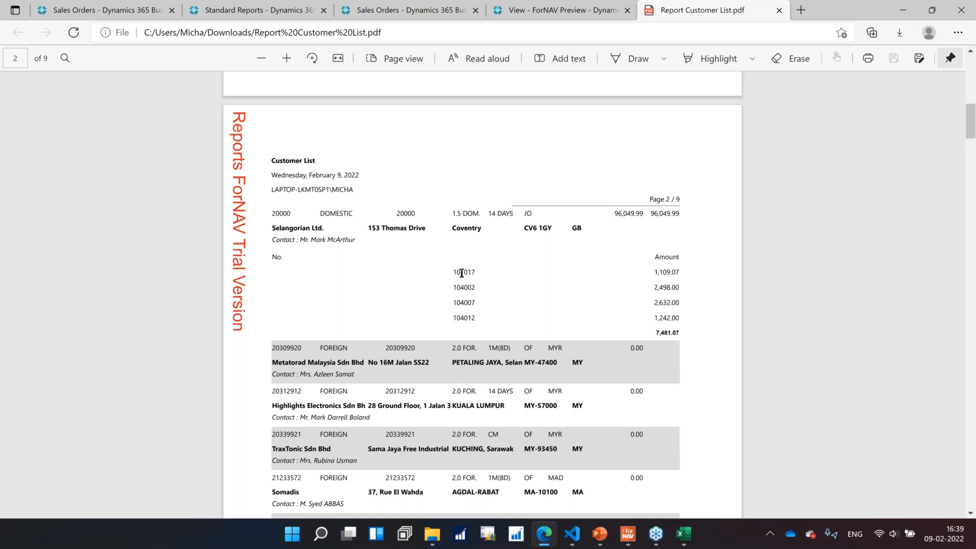
Return to the ForNAV Designer briefly, switch to the PowerPoint presentation and select slide 20.
{"action": "left_click", "coordinate": [630, 538]}
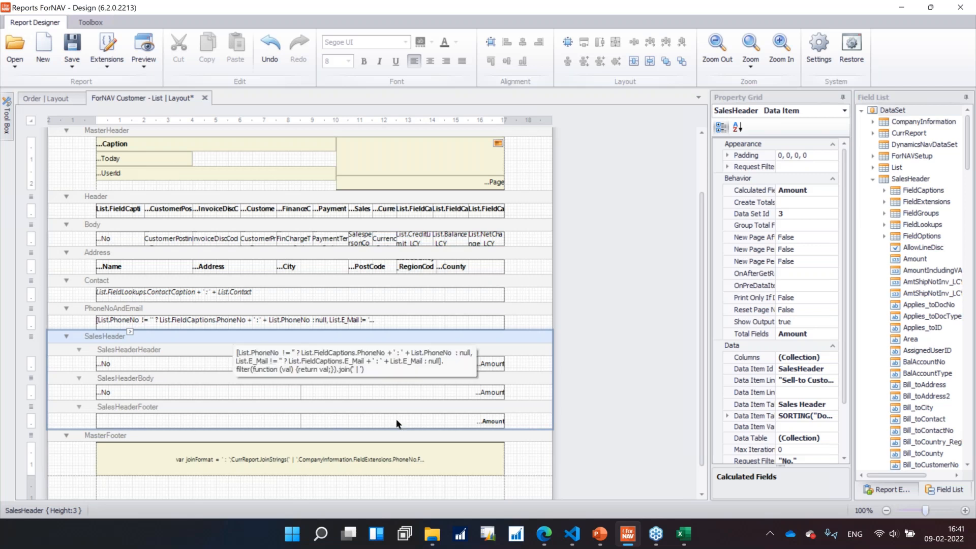
{"action": "left_click", "coordinate": [600, 534]}
{"action": "left_click", "coordinate": [100, 440]}
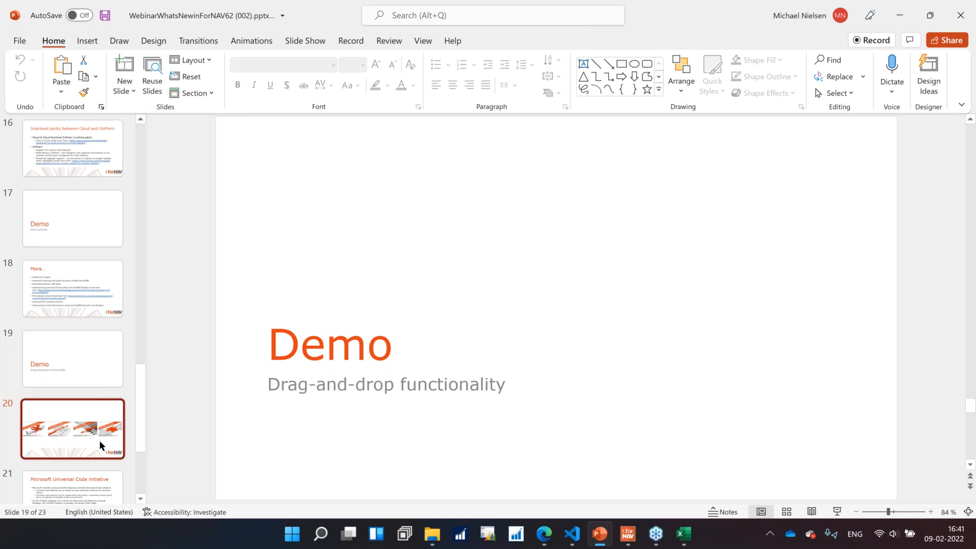